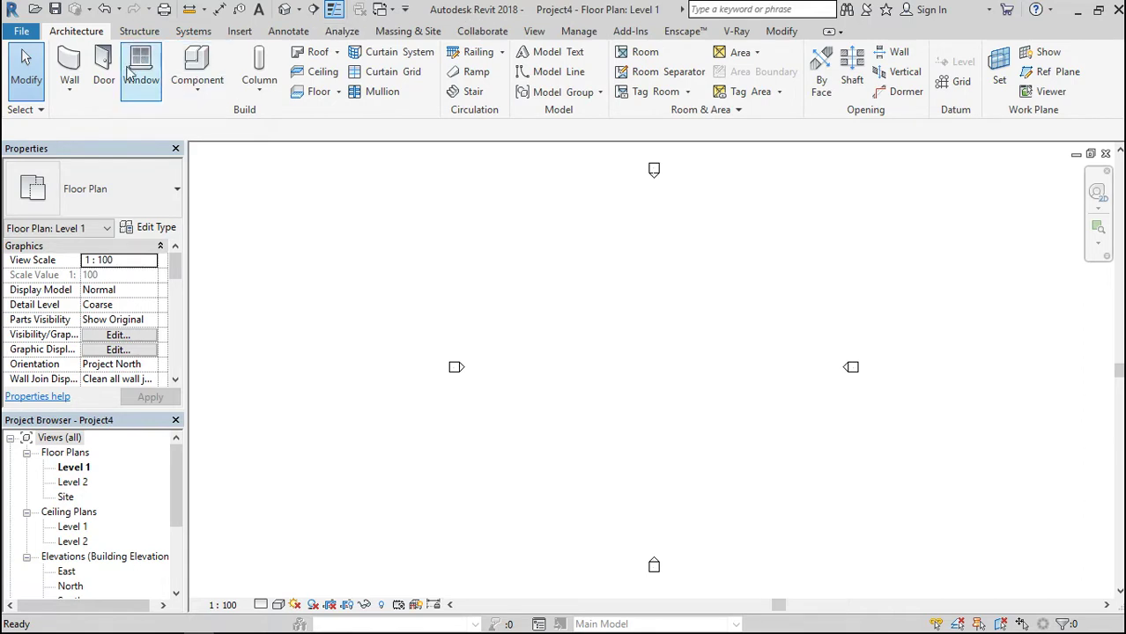
Open the South elevation view from the Project Browser.
left_click_drag(176, 496, 180, 555)
double_click(73, 482)
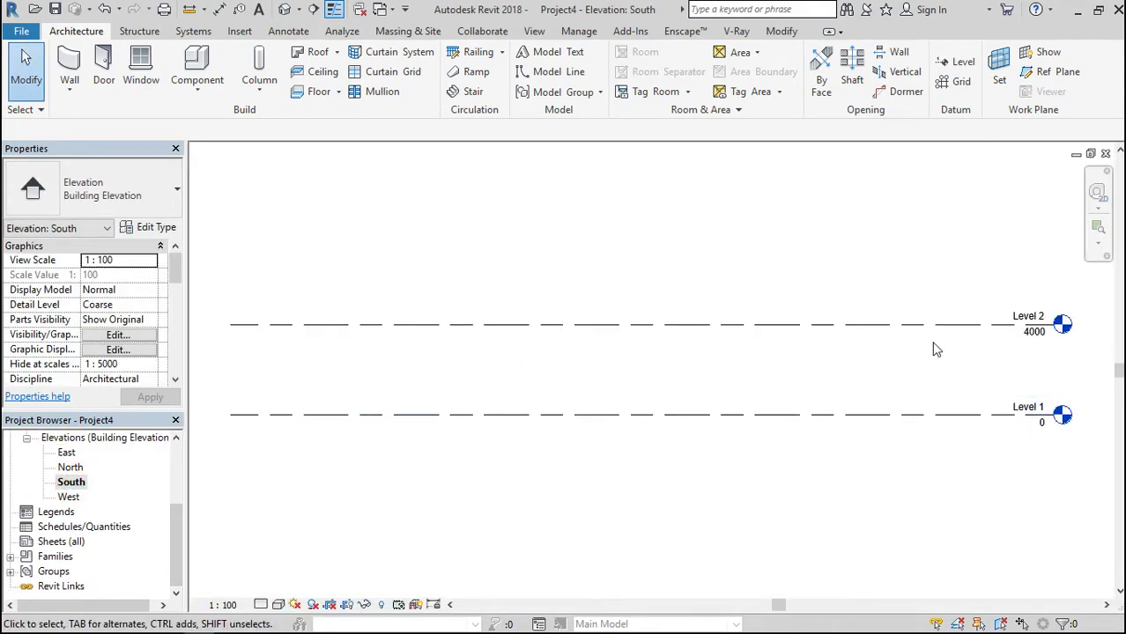
scroll(938, 361, "down", 2)
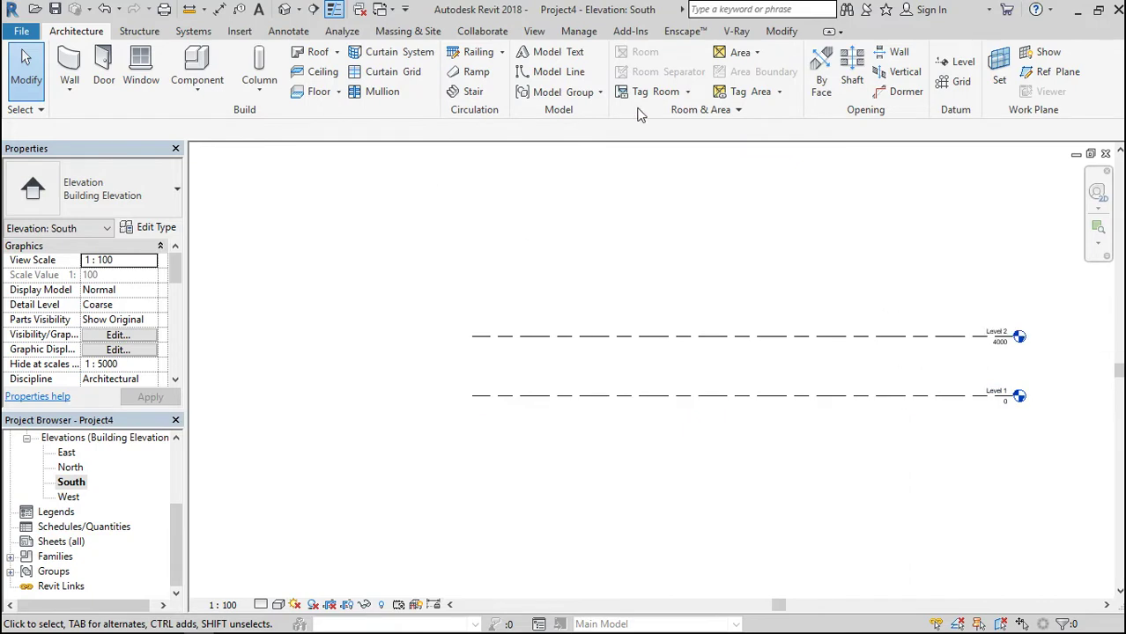
Draw a new Level 3 above Level 2 at 8000, aligned with Level 2's ends.
left_click(961, 63)
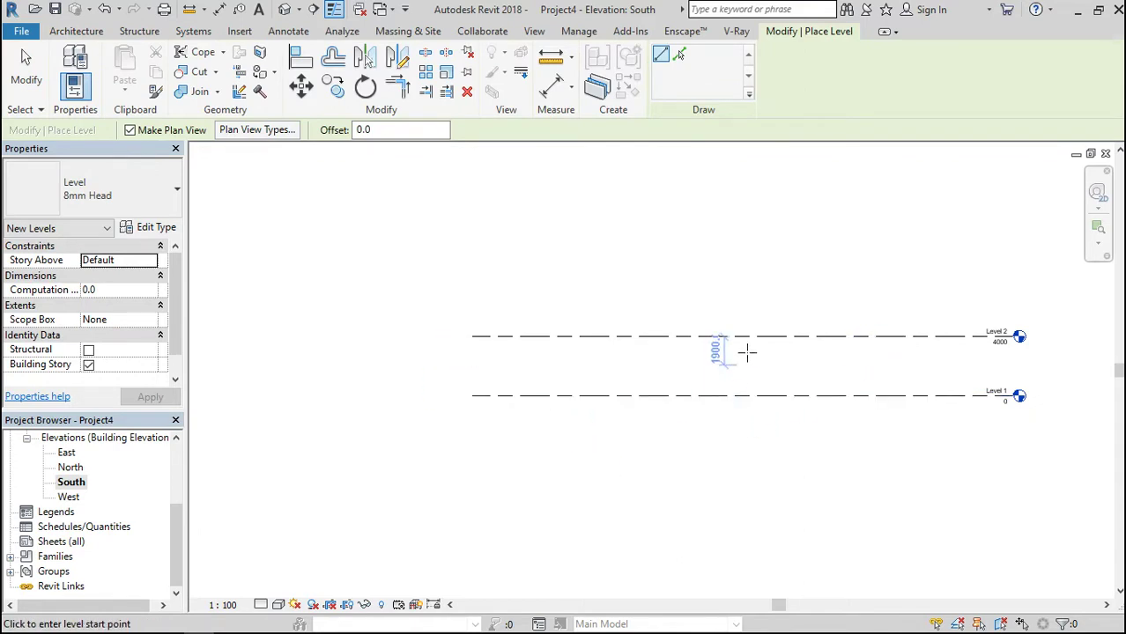
scroll(746, 344, "down", 1)
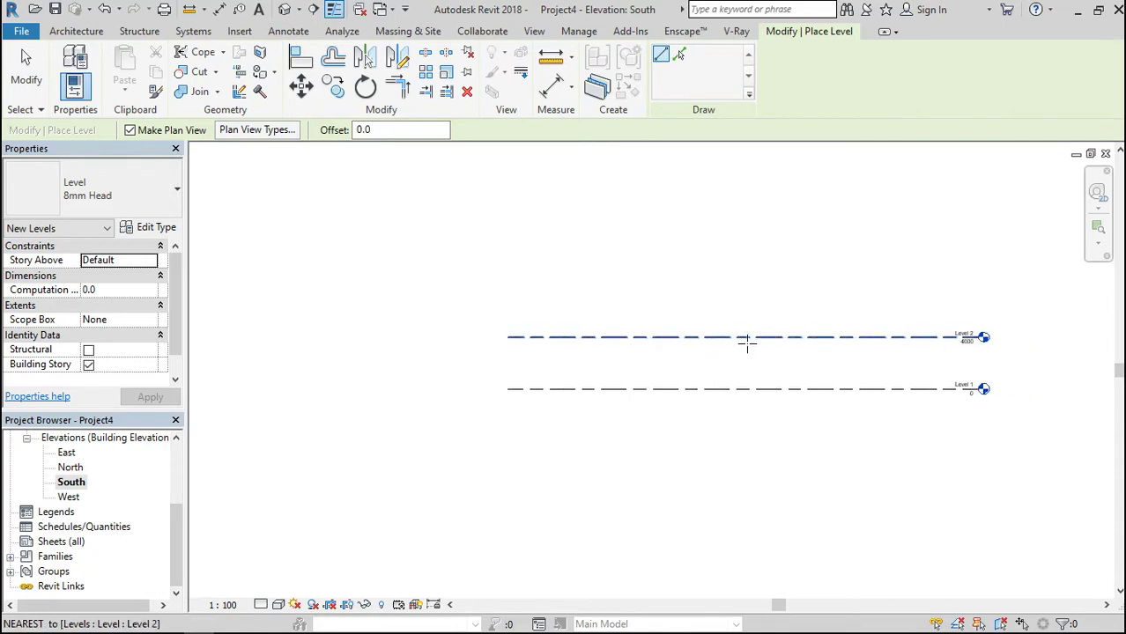
left_click(504, 284)
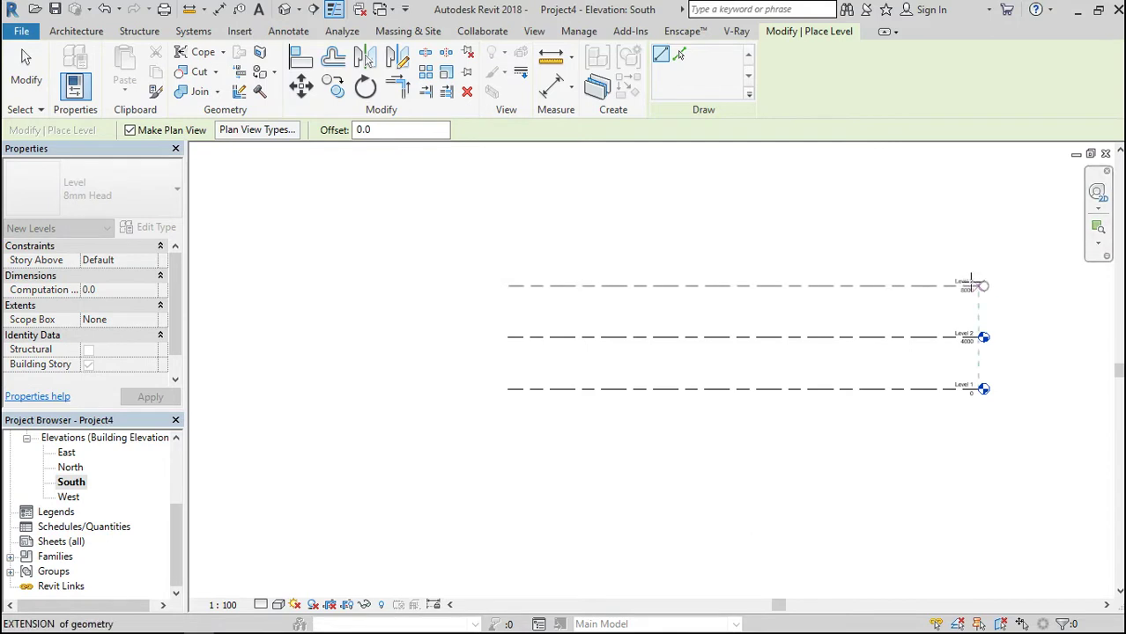
left_click(972, 283)
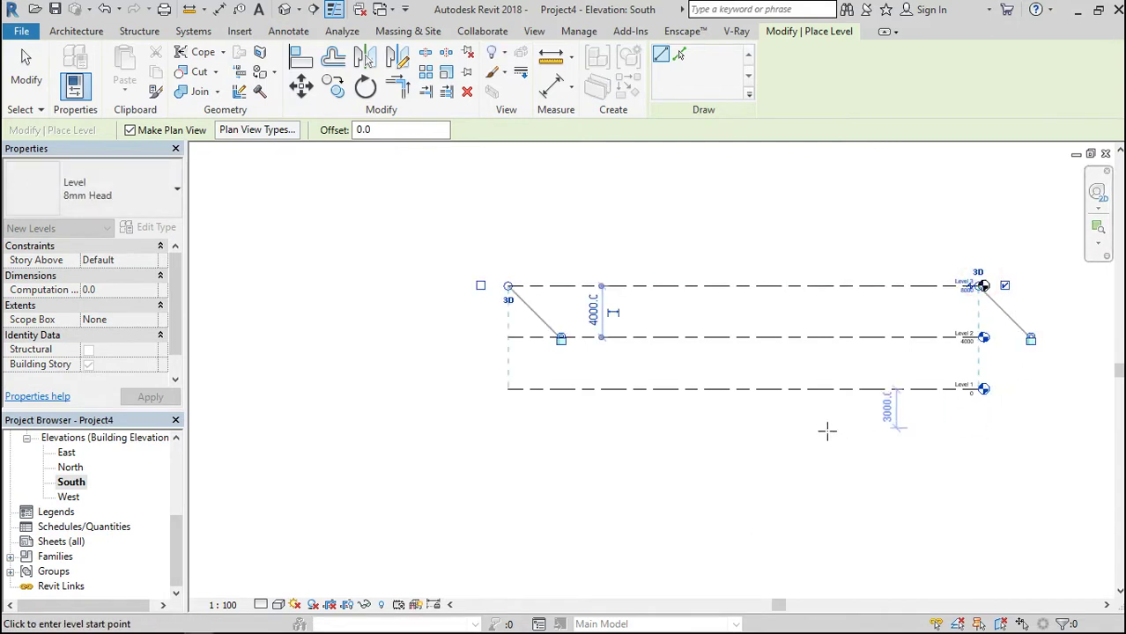
key("Escape")
key("Escape")
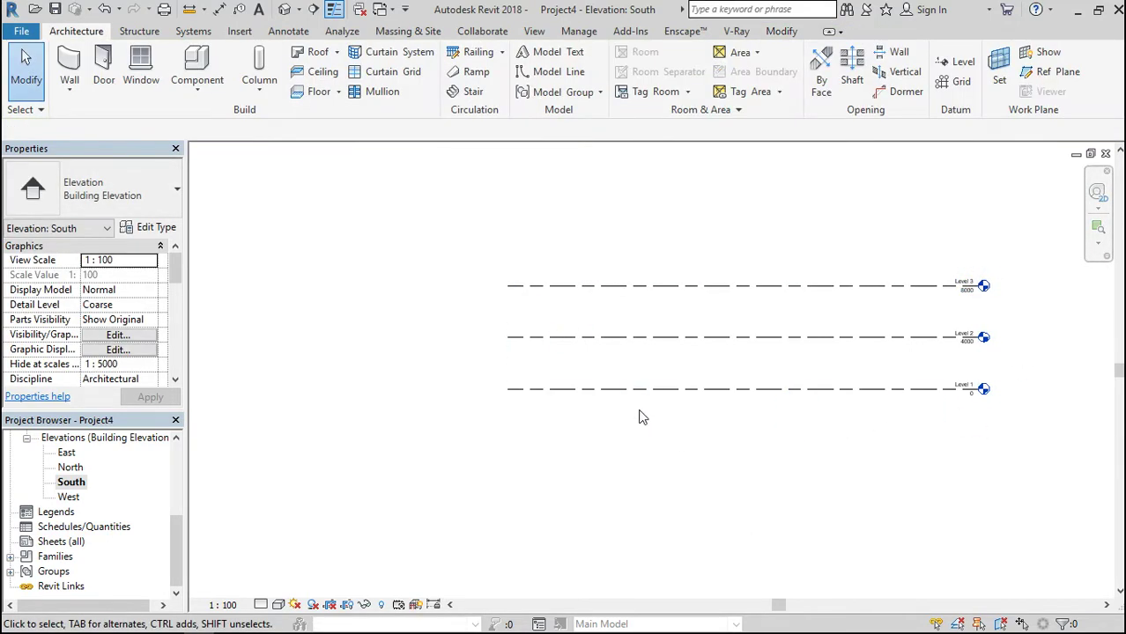
Set Level 2 to 3500 above Level 1, entering the 3500 spacing twice.
left_click(636, 337)
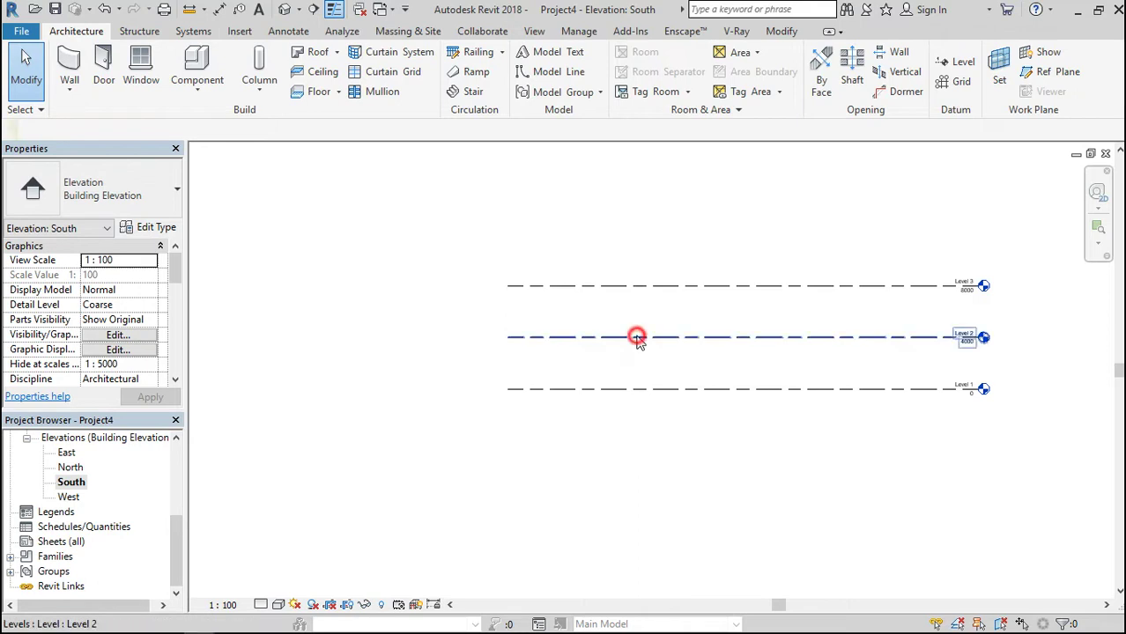
left_click(592, 363)
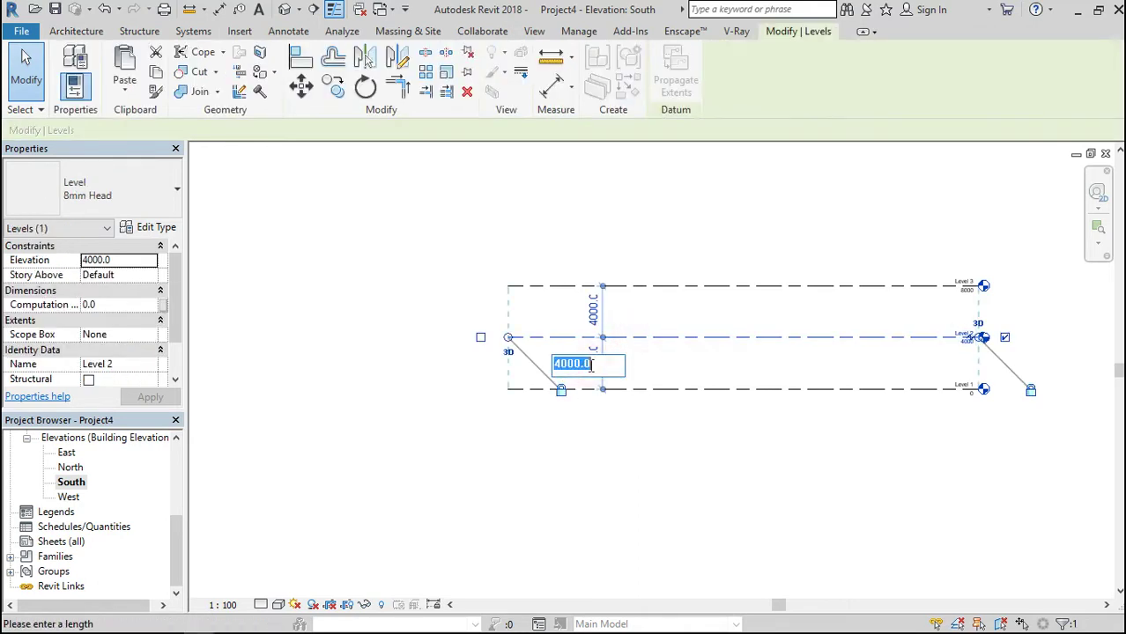
type("3500")
key("Return")
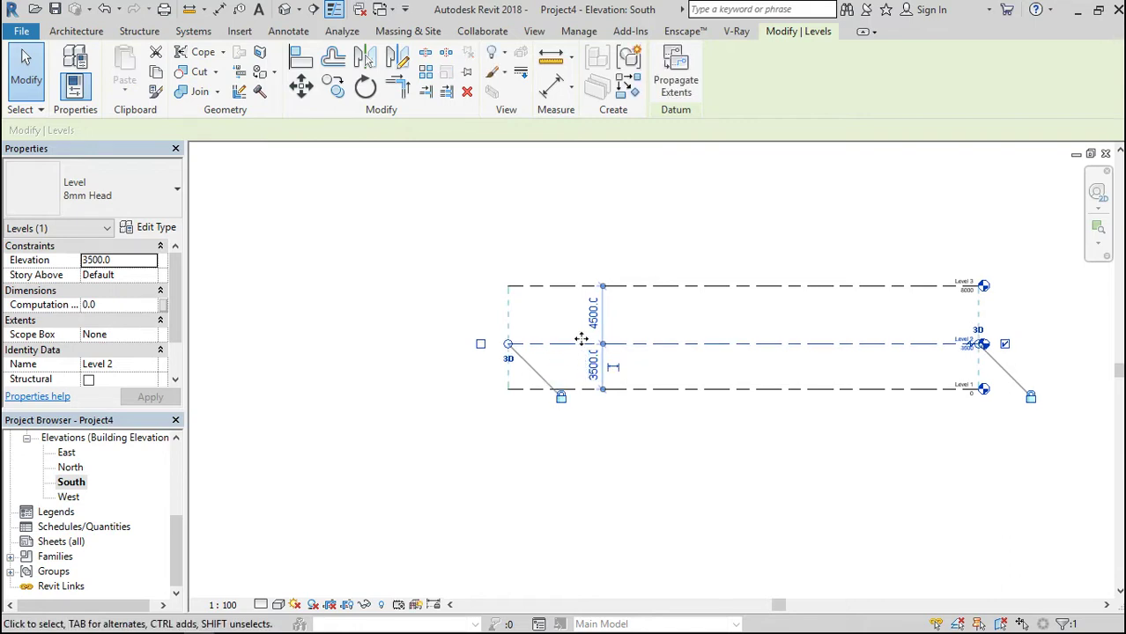
left_click(595, 319)
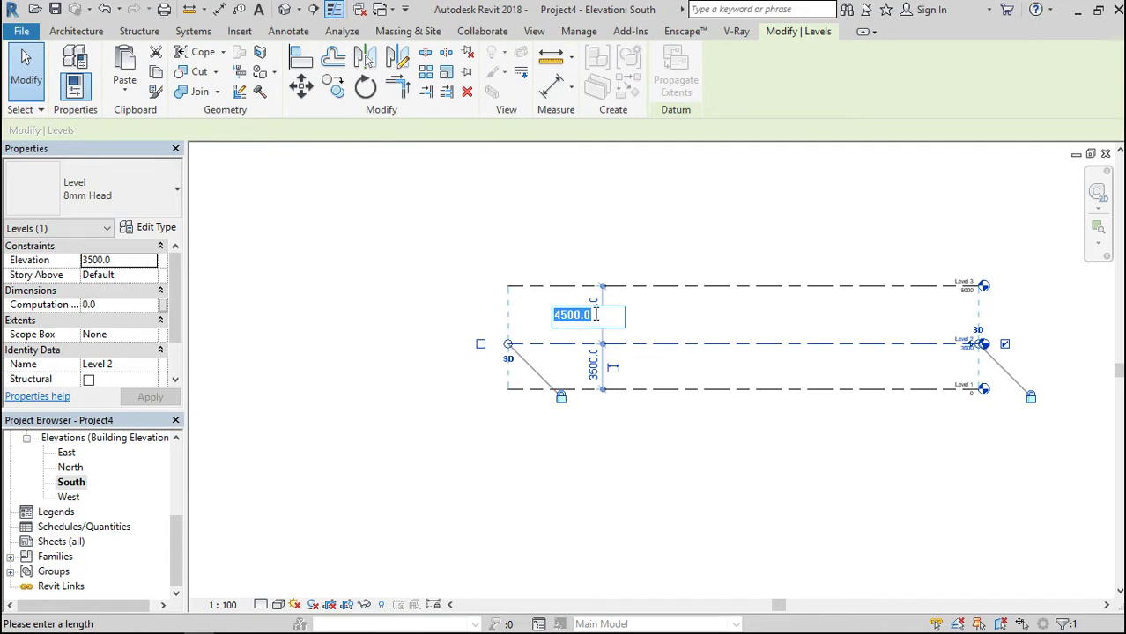
type("3000")
key("Return")
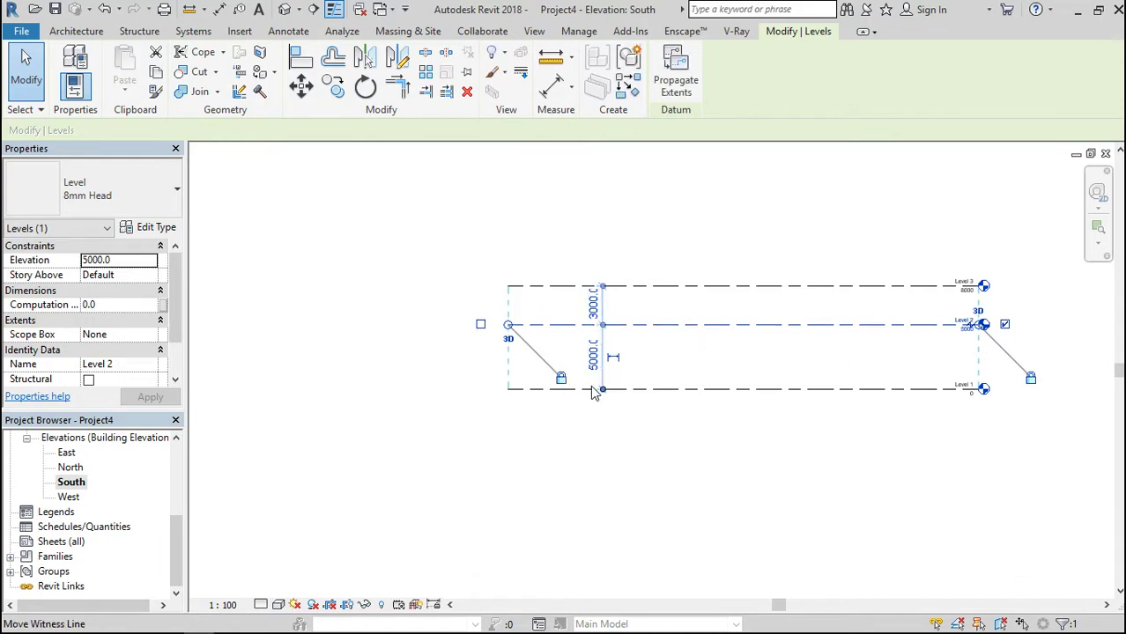
left_click(593, 360)
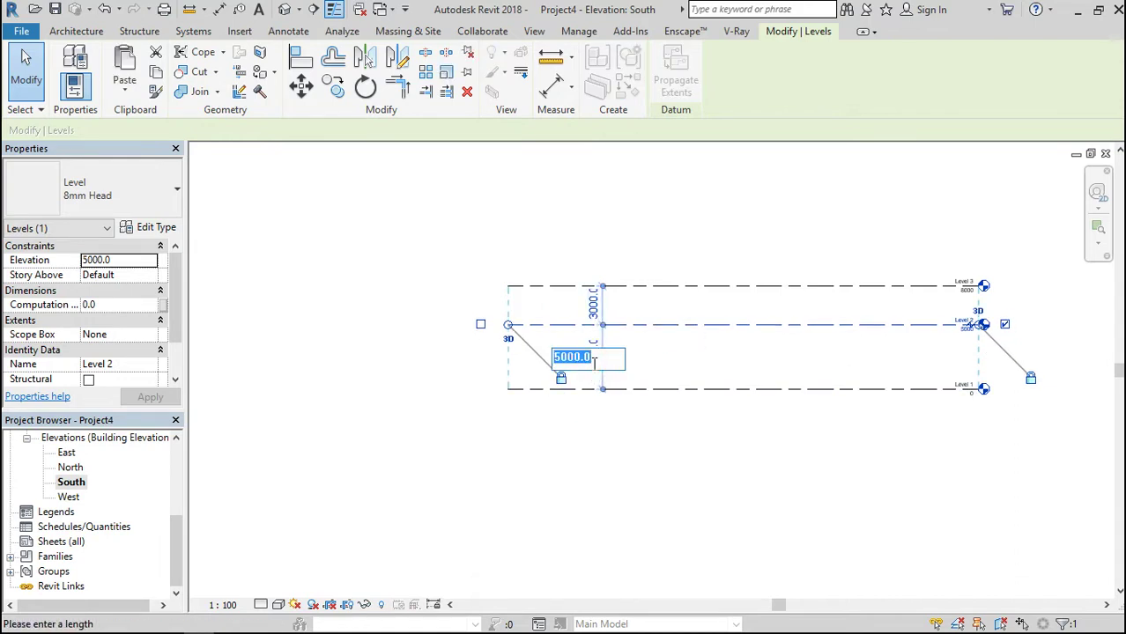
type("3500")
key("Return")
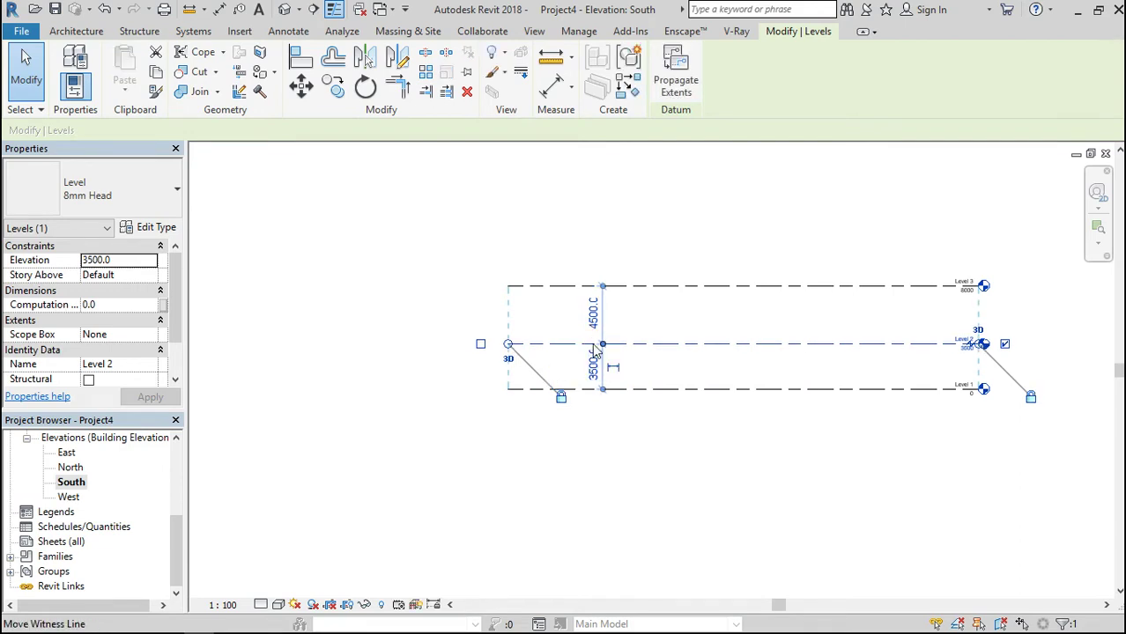
Set Level 3 to 3000 above Level 2, putting it at 6500.
left_click(567, 286)
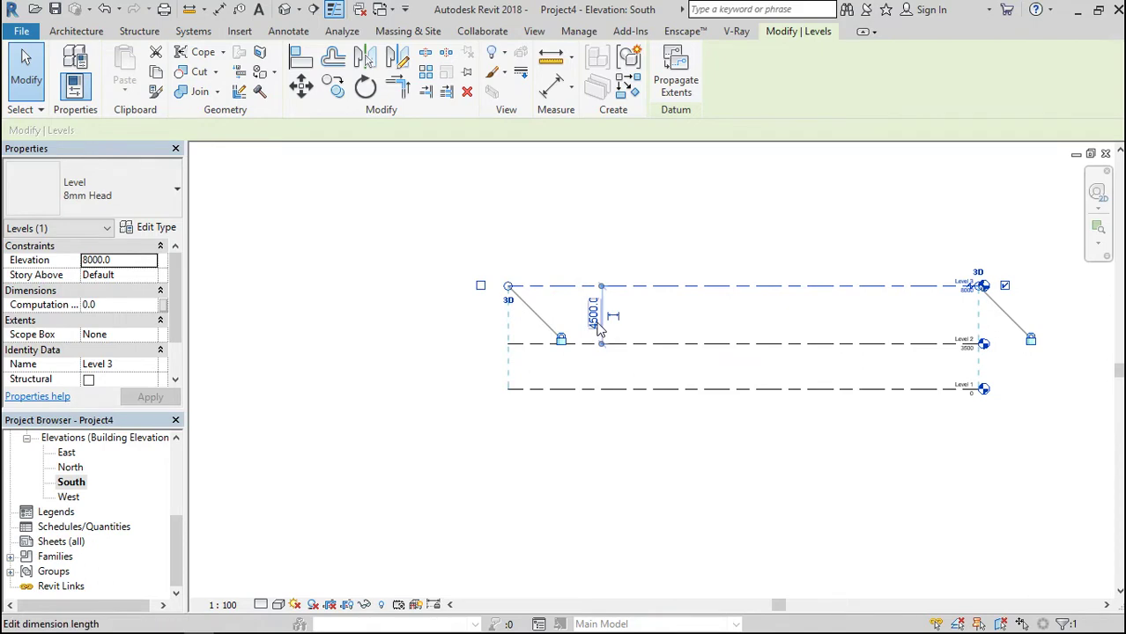
left_click(595, 316)
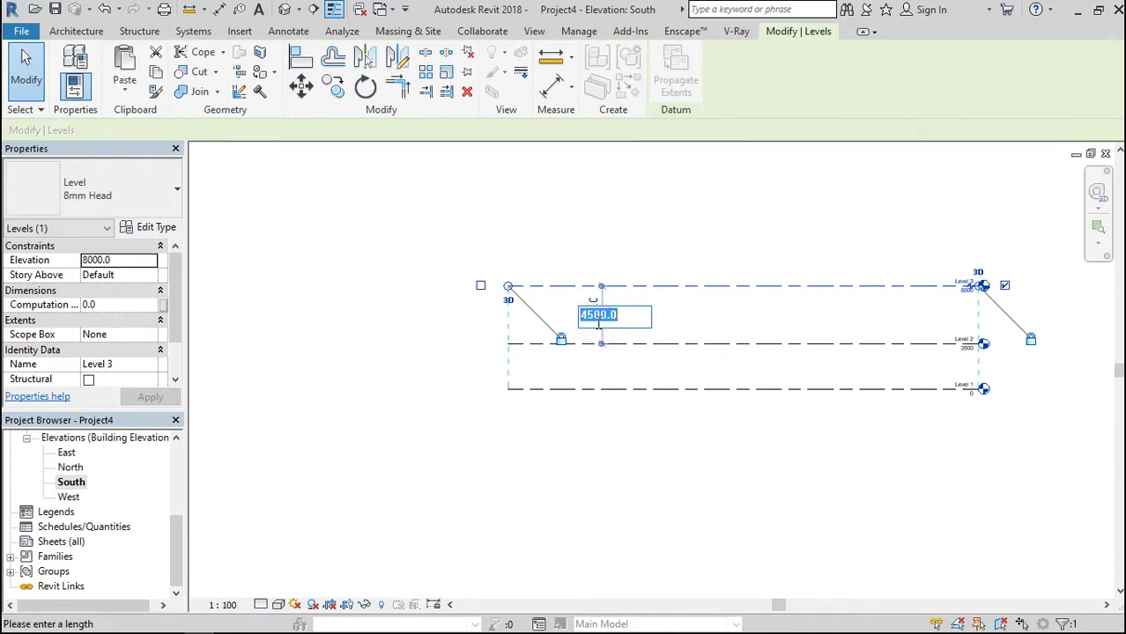
type("3000")
key("Return")
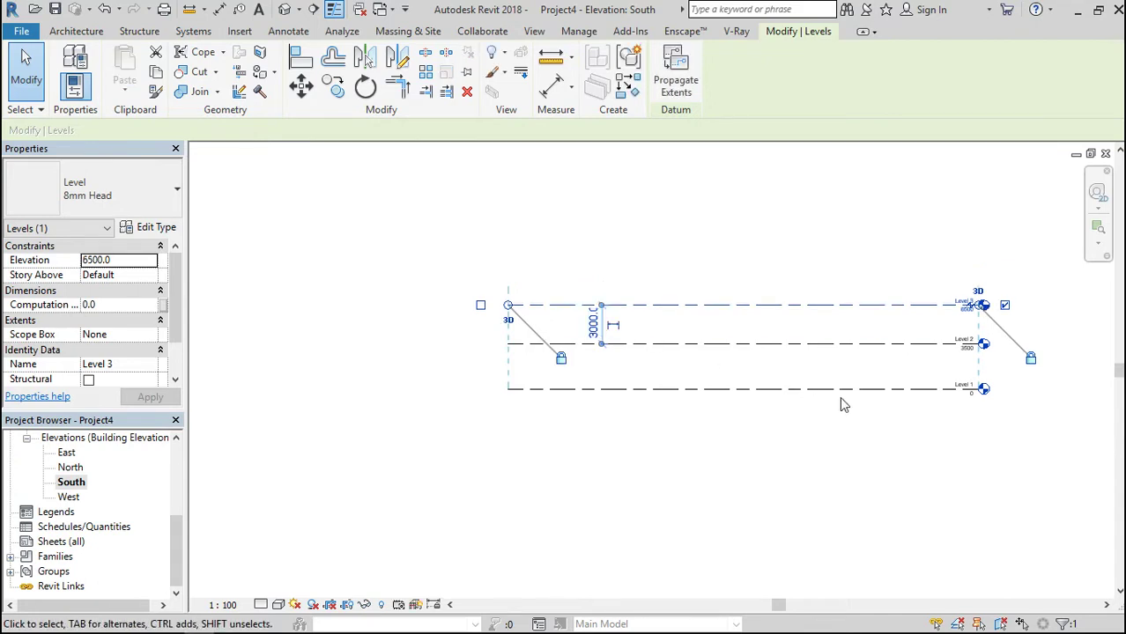
scroll(1011, 380, "up", 3)
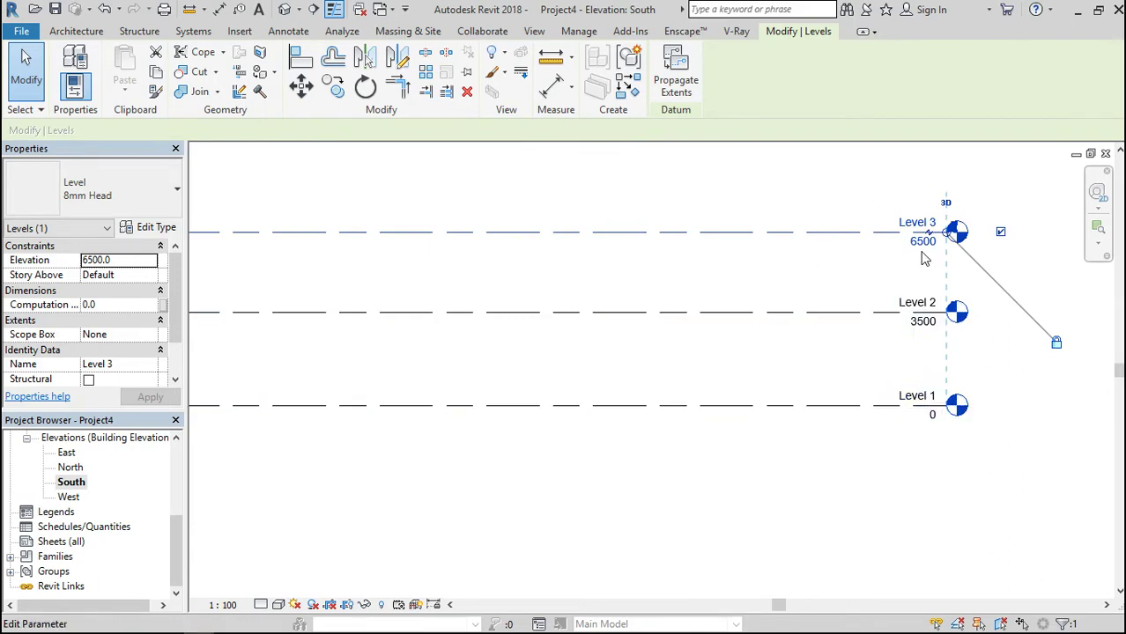
scroll(925, 359, "down", 2)
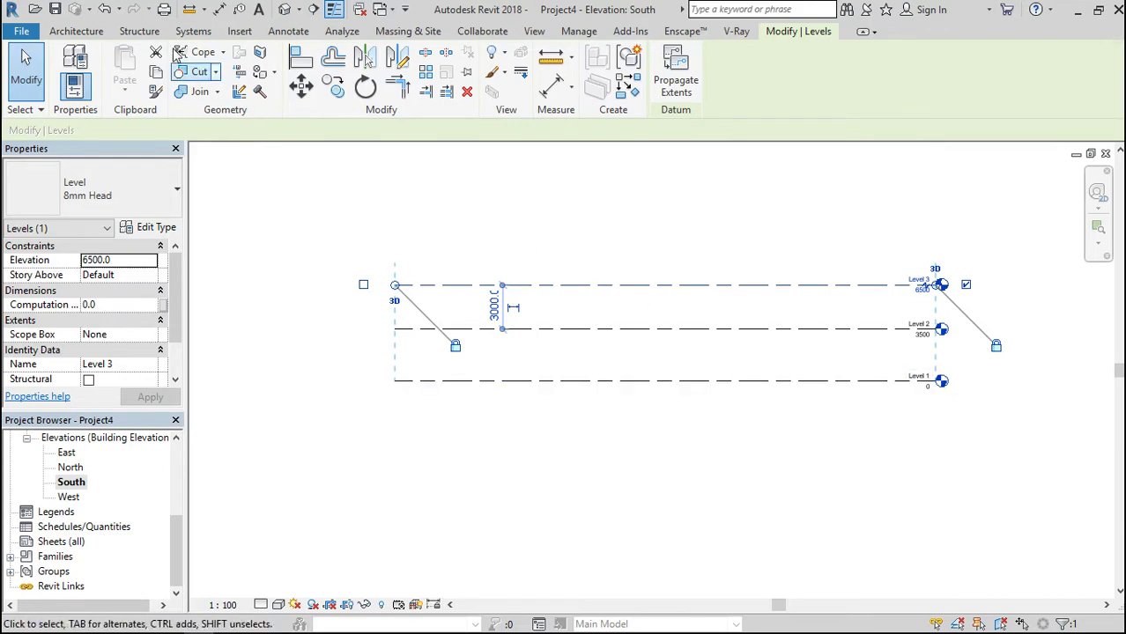
left_click(82, 32)
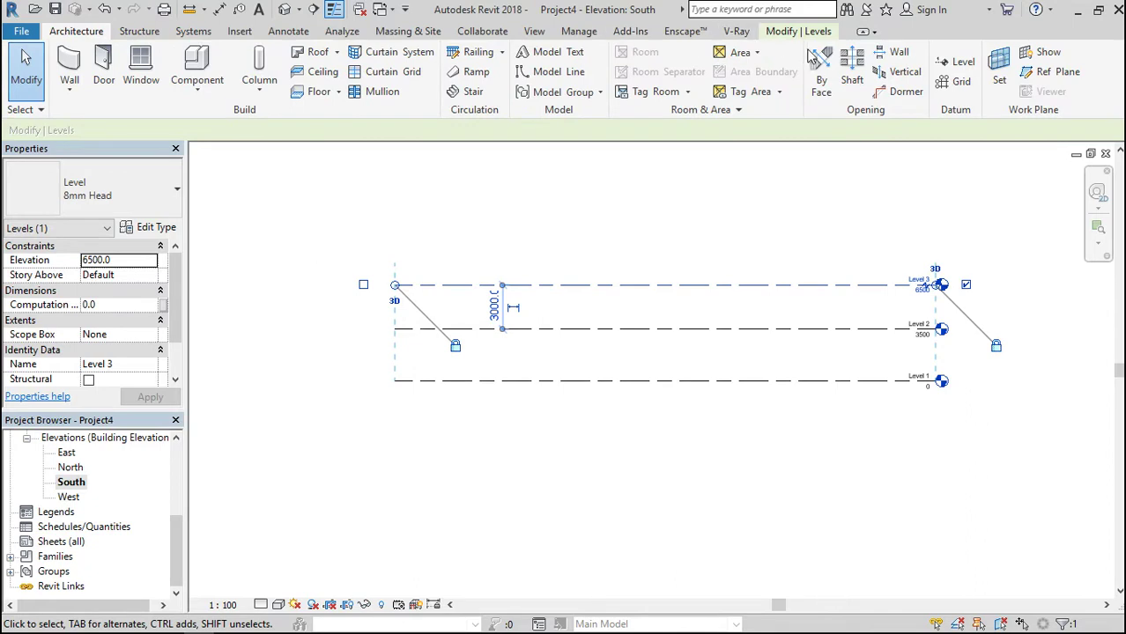
Draw Level 4 at 8500 above Level 3, aligned with the others, and dismiss the licence notice.
left_click(963, 64)
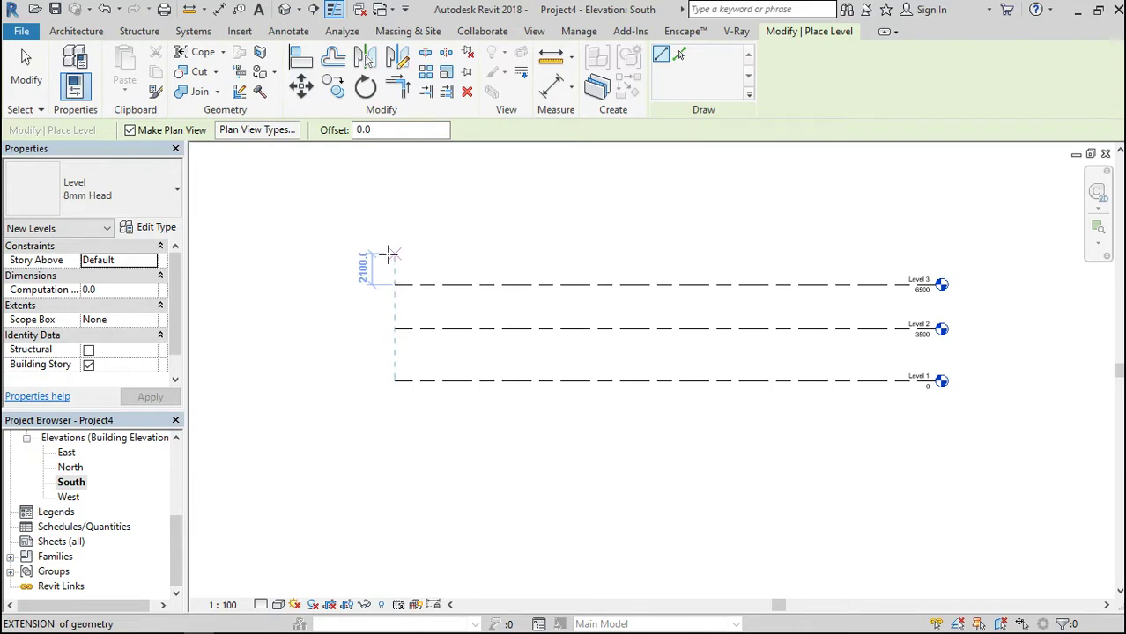
left_click(393, 254)
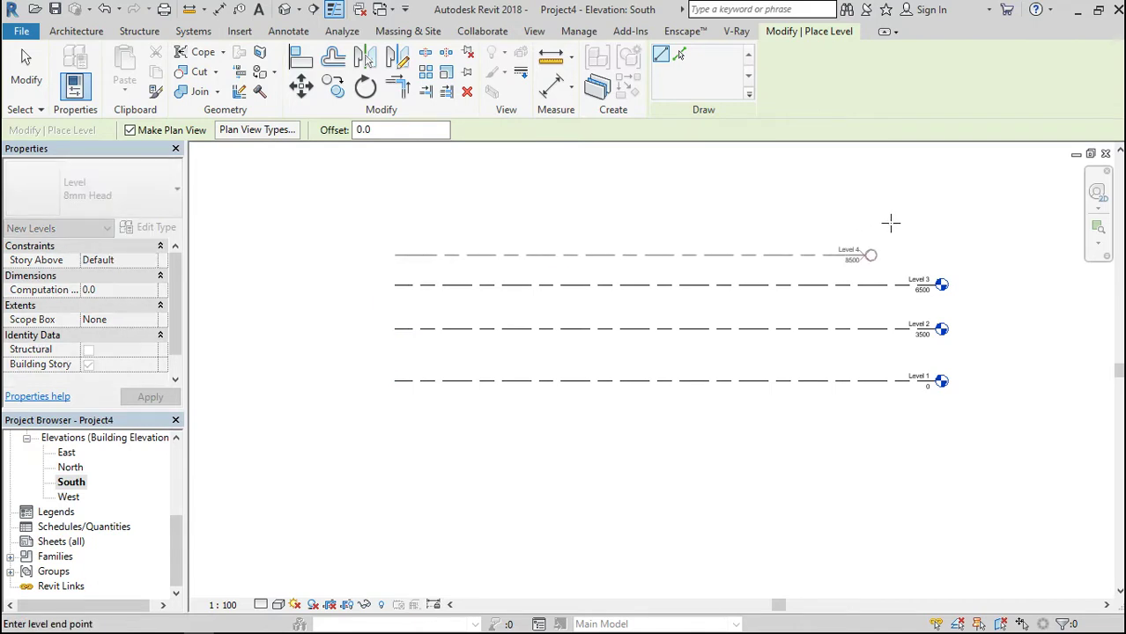
left_click(942, 225)
left_click(942, 224)
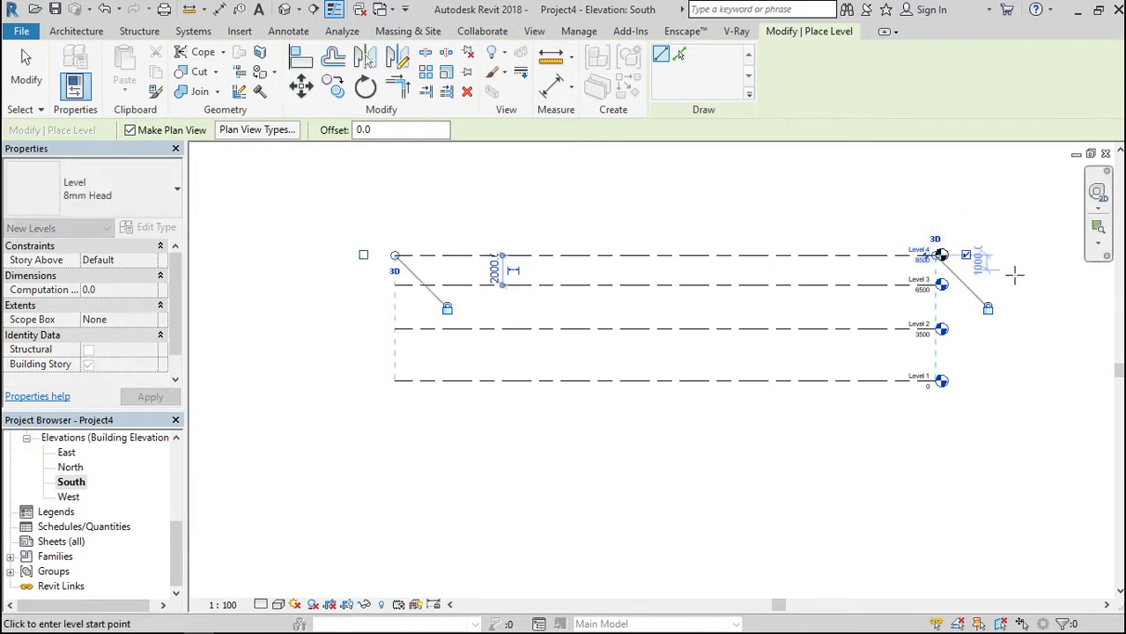
scroll(1013, 273, "up", 4)
key("Escape")
key("Escape")
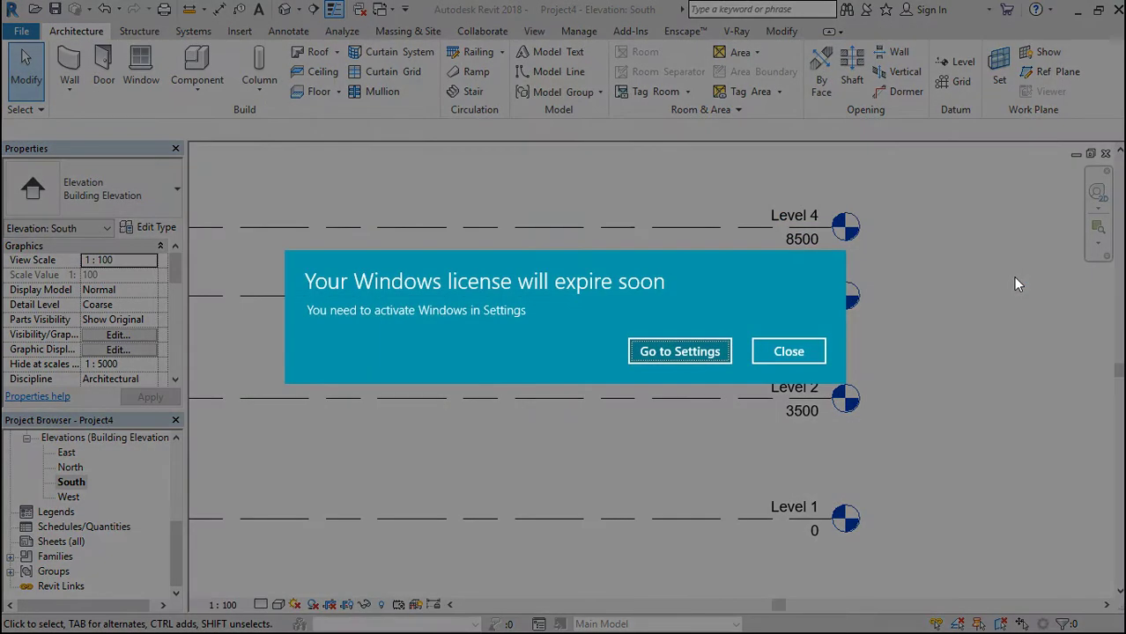
left_click(785, 348)
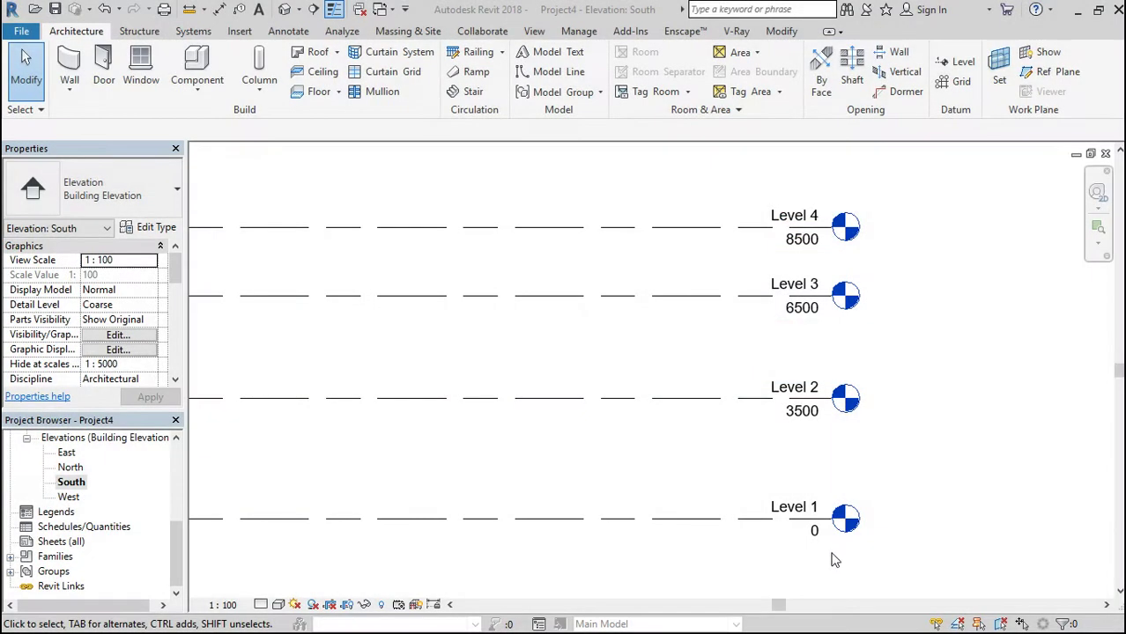
Rename Level 1 to SUB STRUCTURE, renaming its matching views too.
left_click(796, 506)
left_click(797, 504)
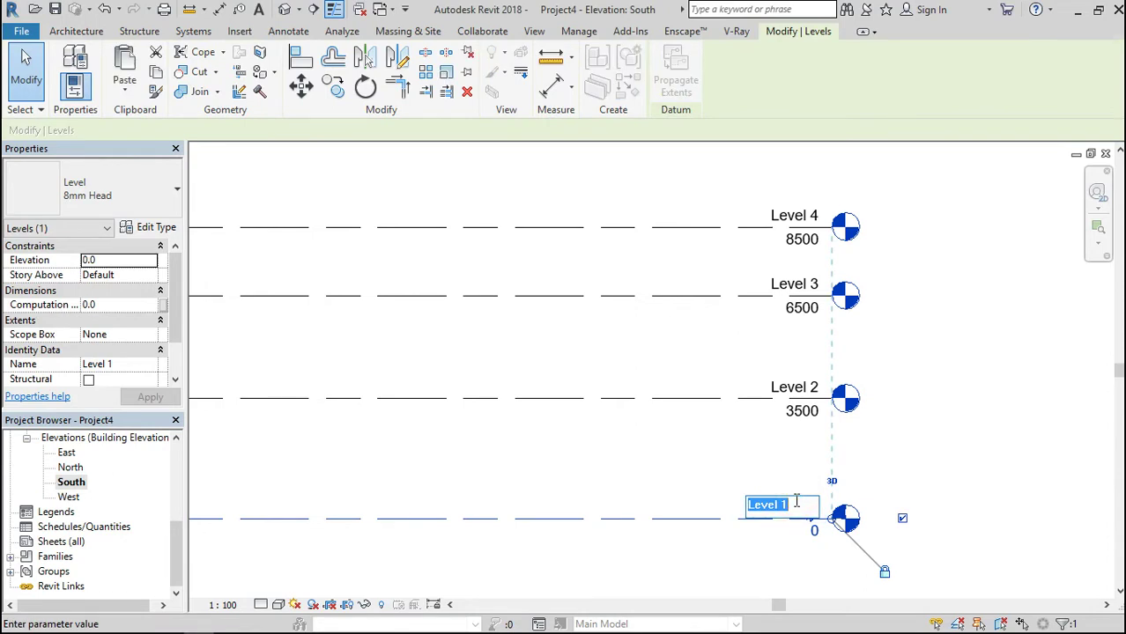
type("S")
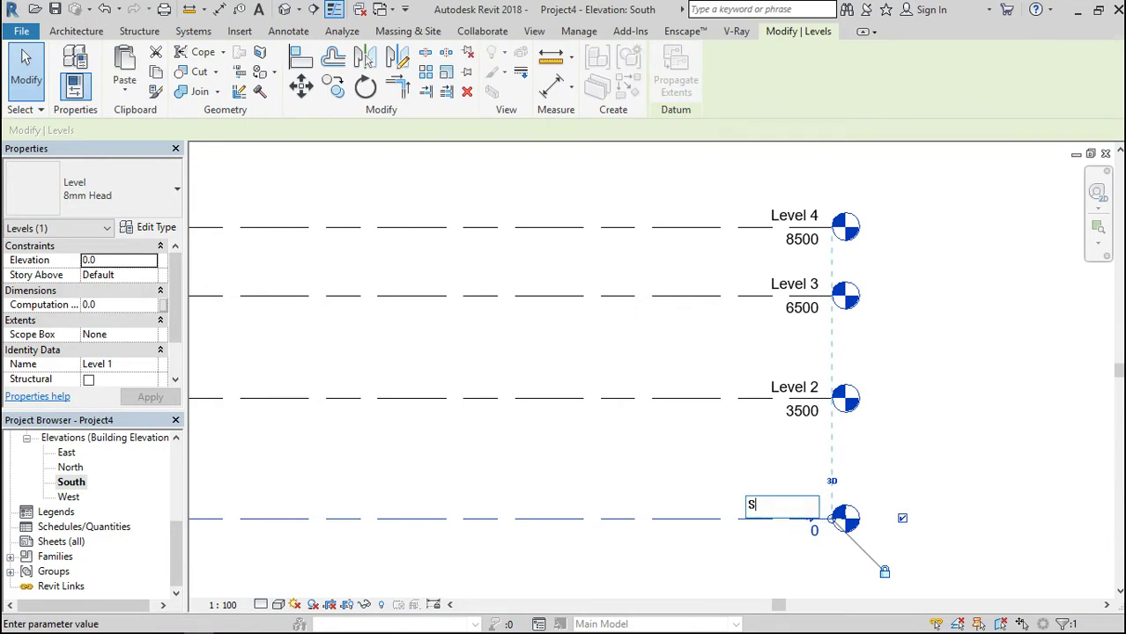
type("U")
type("B")
type(" STR")
type("U")
type("CTURE")
key("Return")
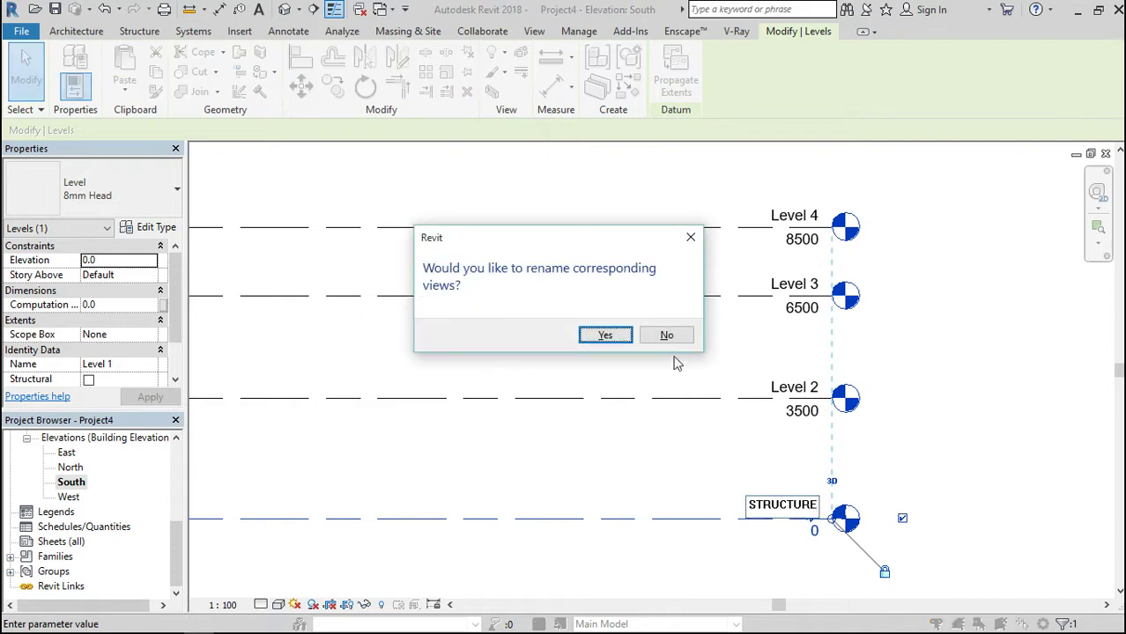
left_click(606, 337)
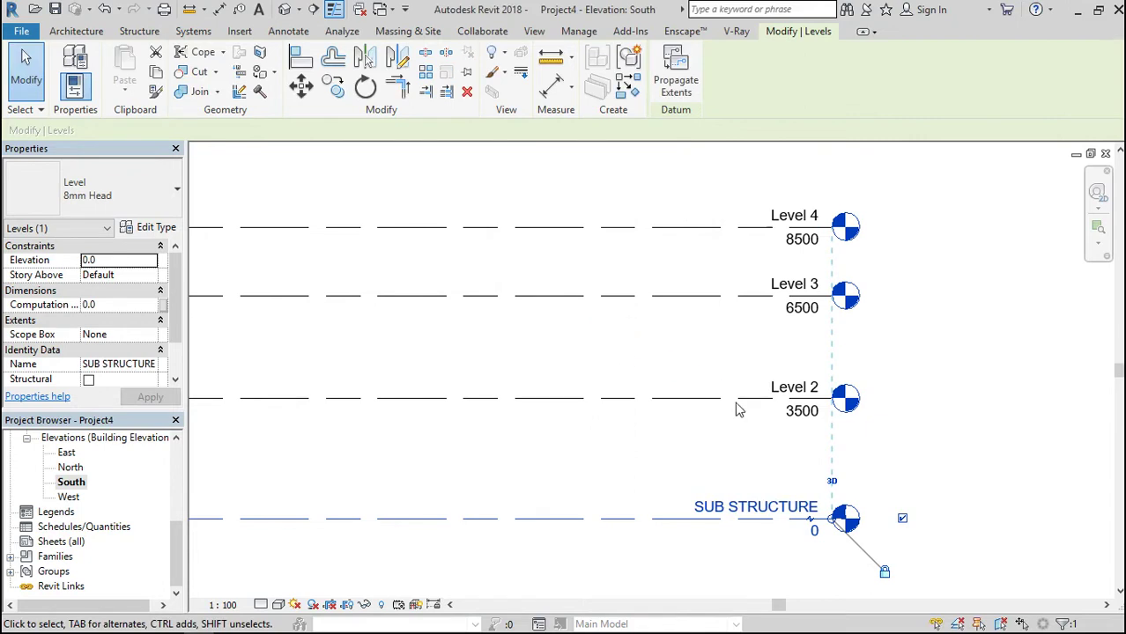
Rename Level 3 at 6500 to SUPER STRUCTURE along with its views.
left_click(809, 387)
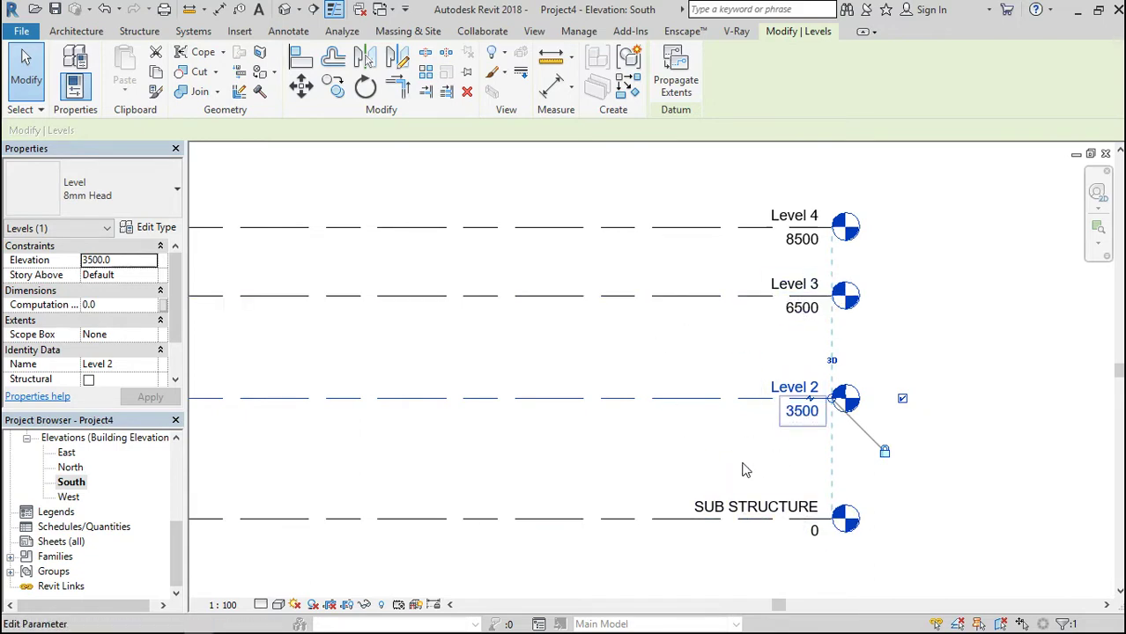
left_click(803, 286)
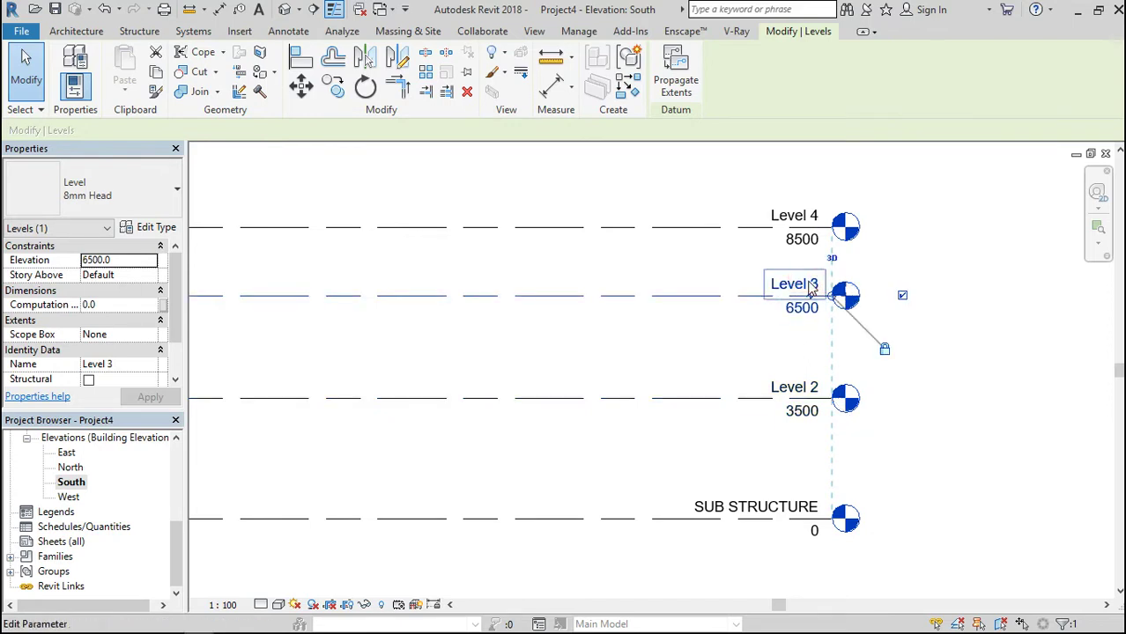
left_click(811, 287)
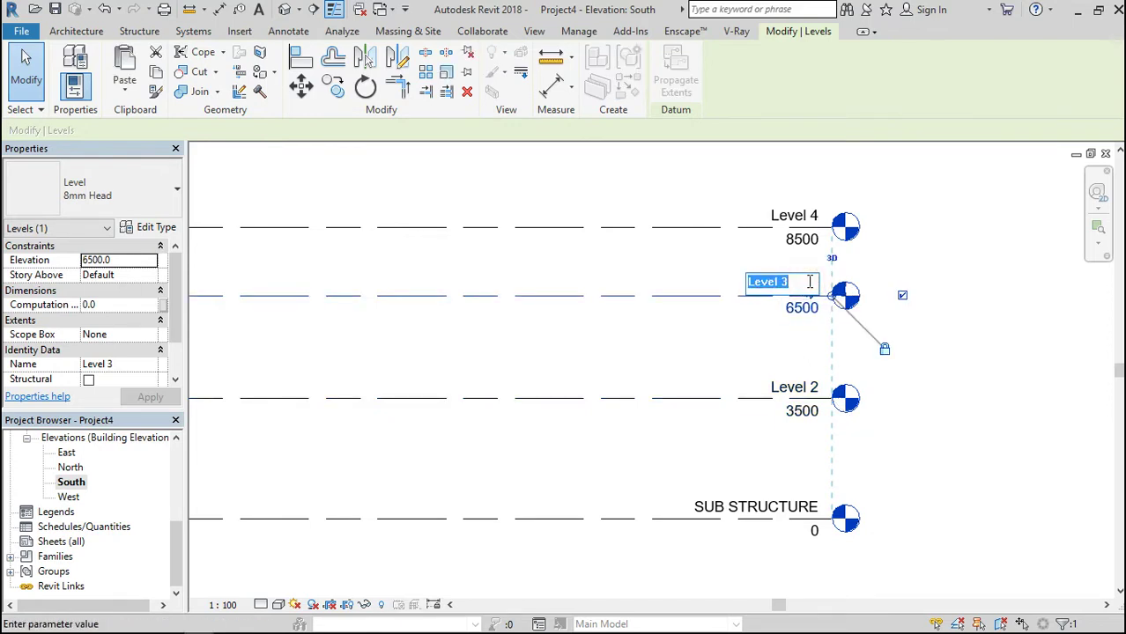
type("S")
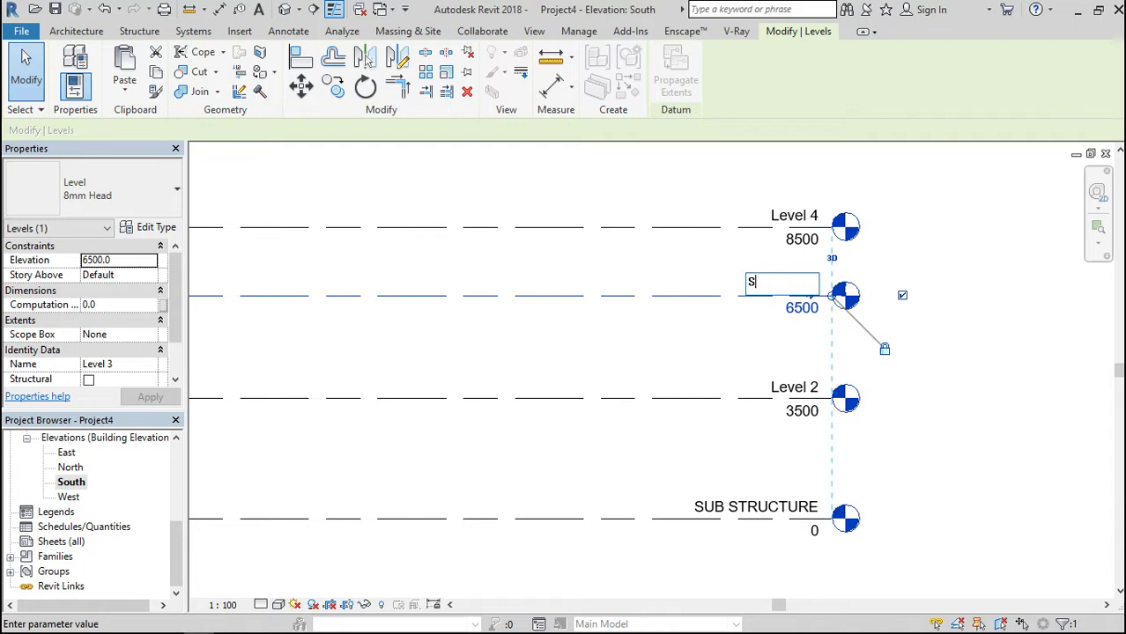
type("UPER")
type(" STR")
type("U")
type("CTUR")
type("E")
key("Return")
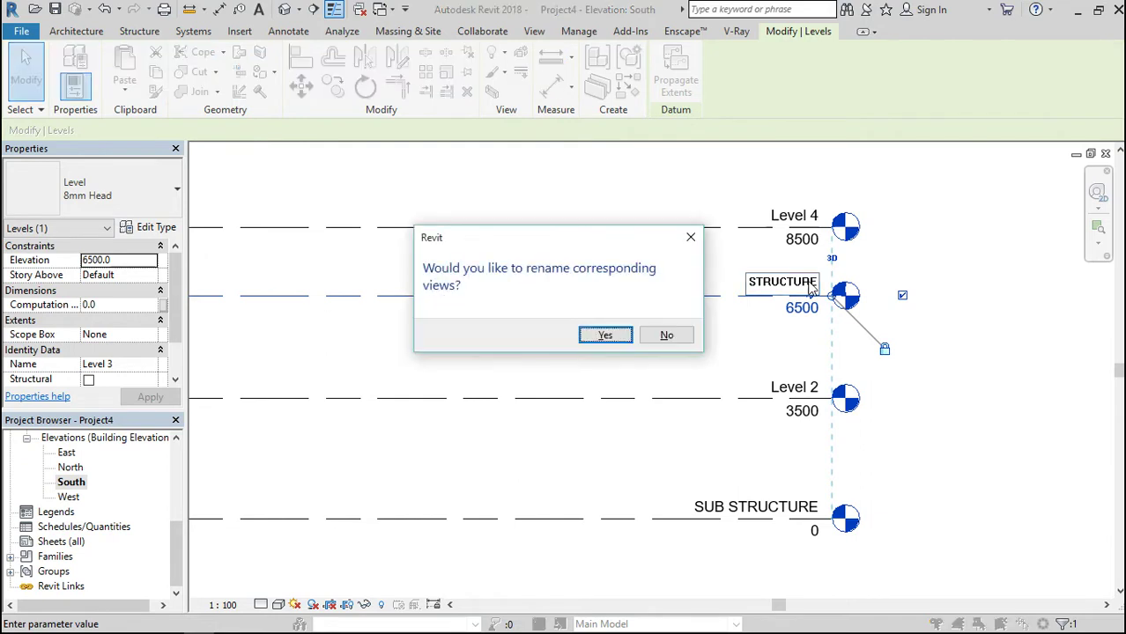
left_click(608, 339)
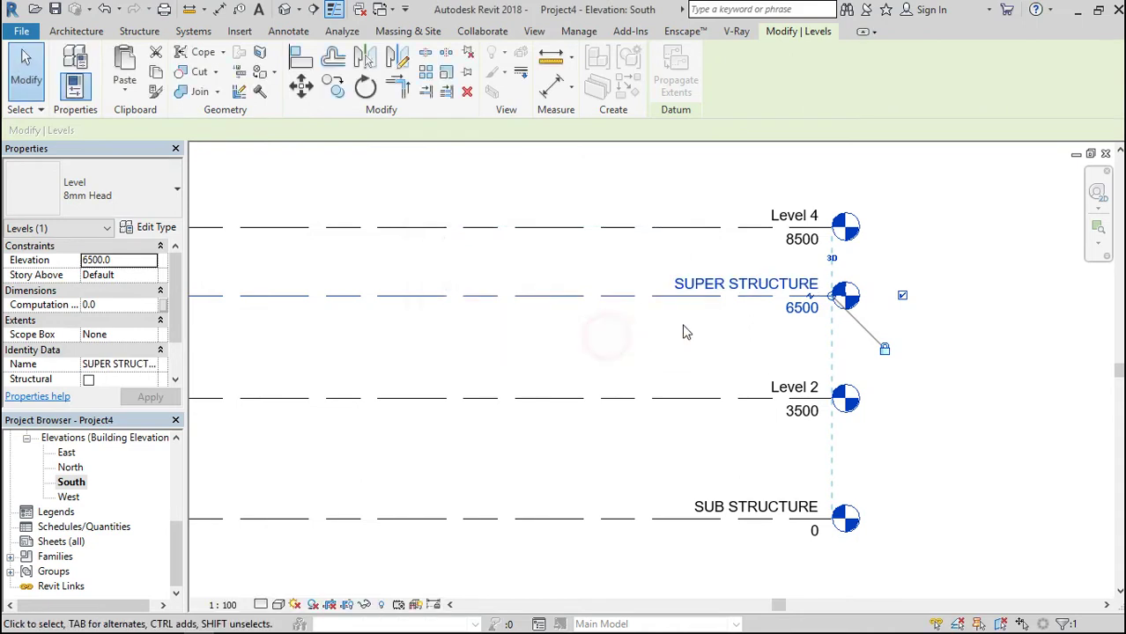
Rename Level 4 at 8500 to ROOF along with its views.
left_click(807, 217)
left_click(807, 216)
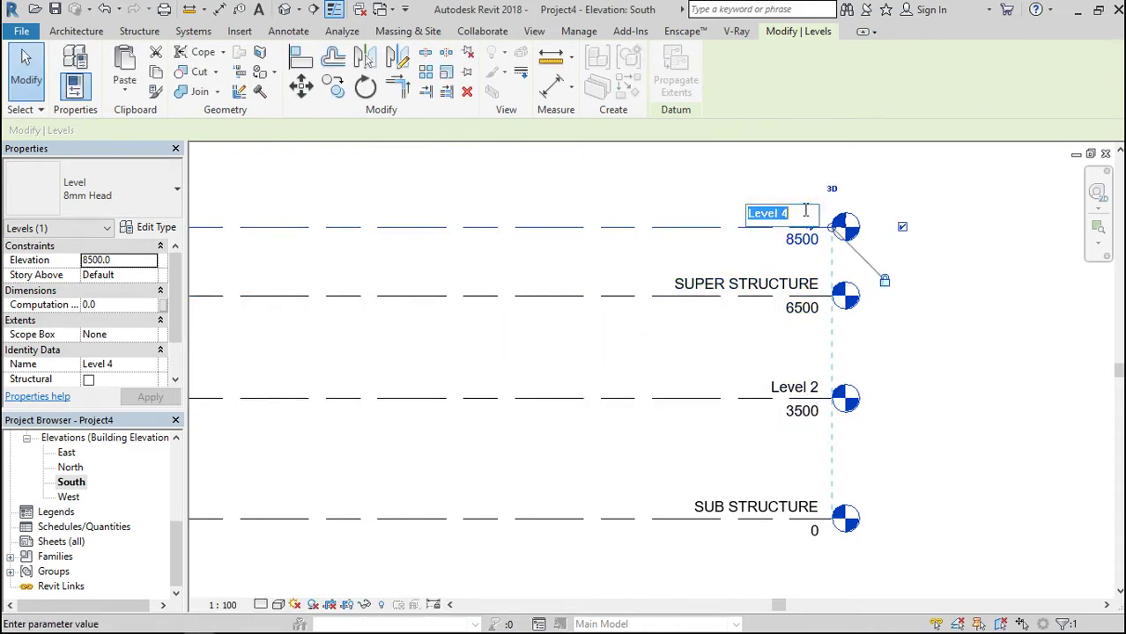
type("ROOF")
left_click(667, 356)
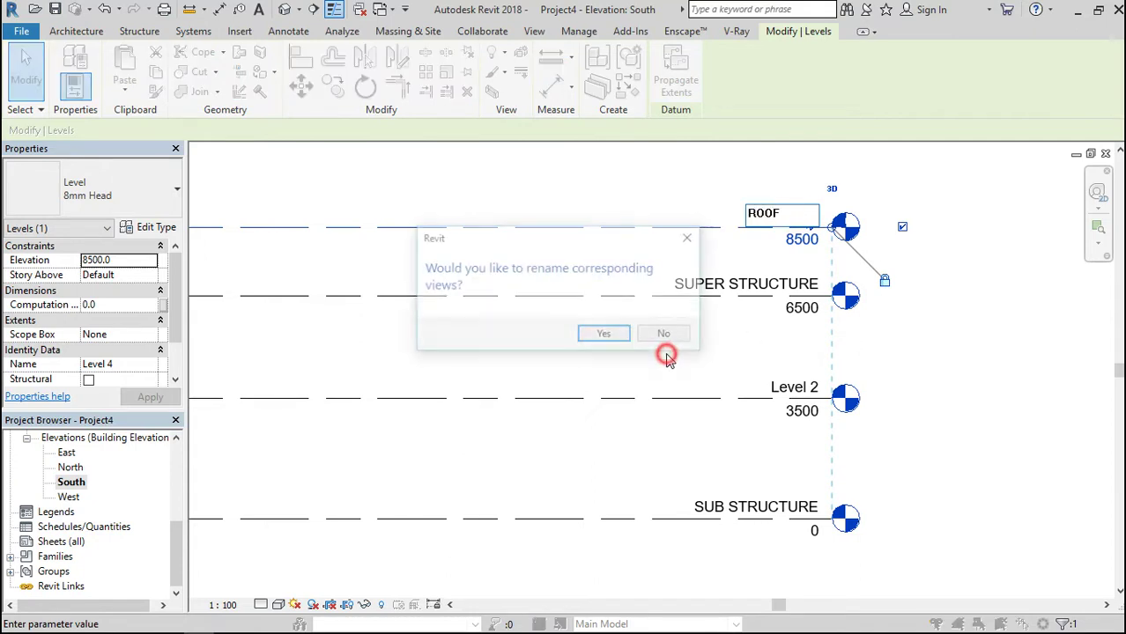
left_click(606, 335)
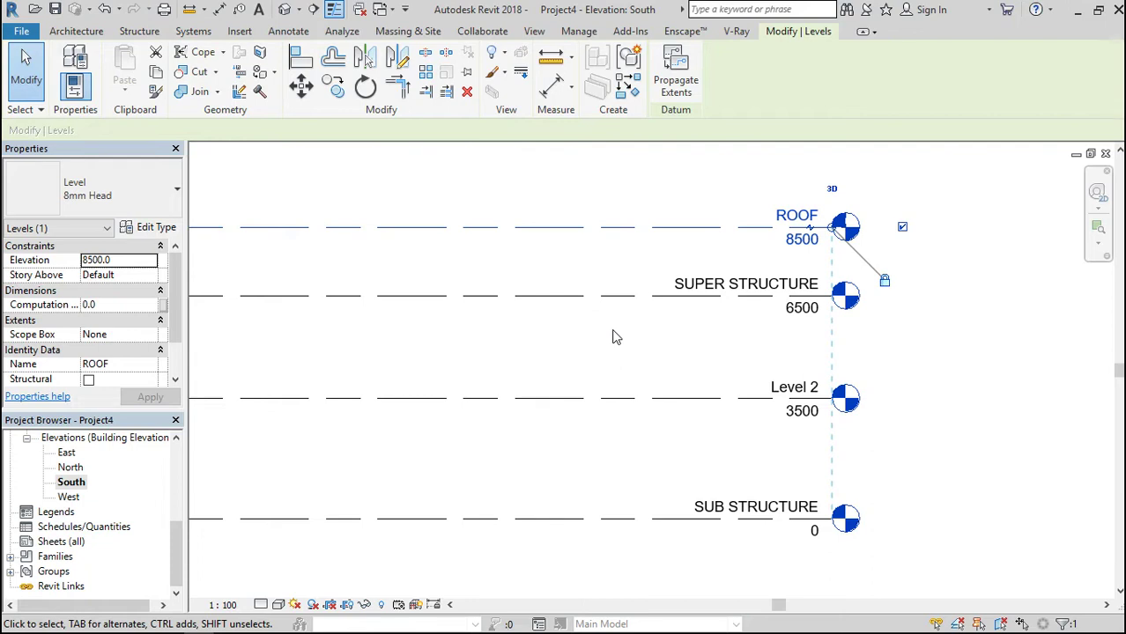
left_click(731, 406)
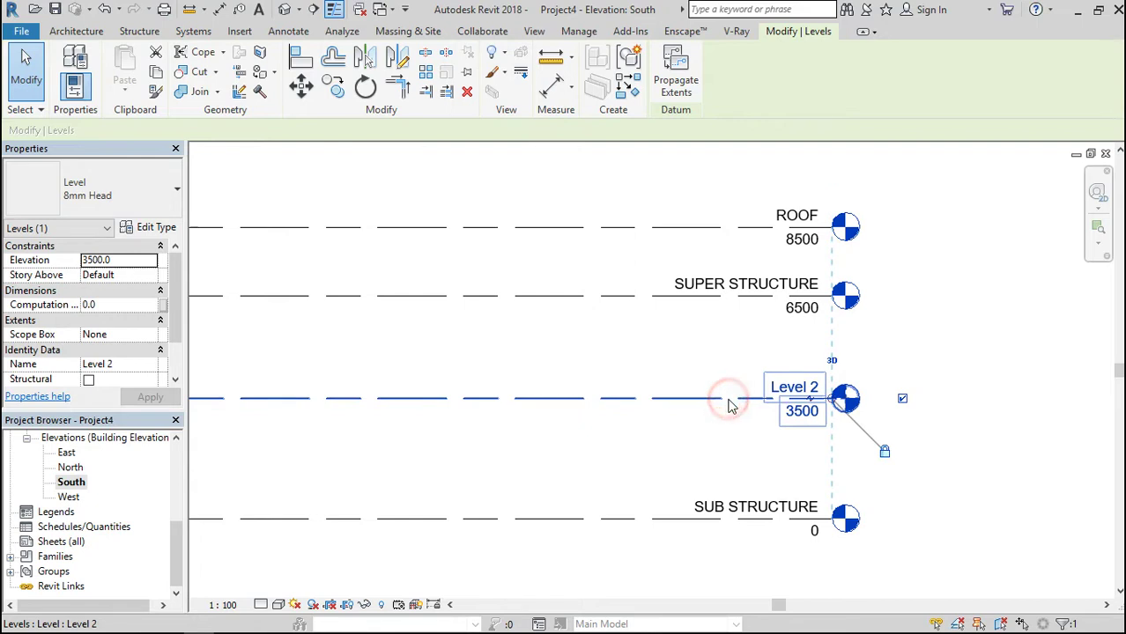
left_click(902, 401)
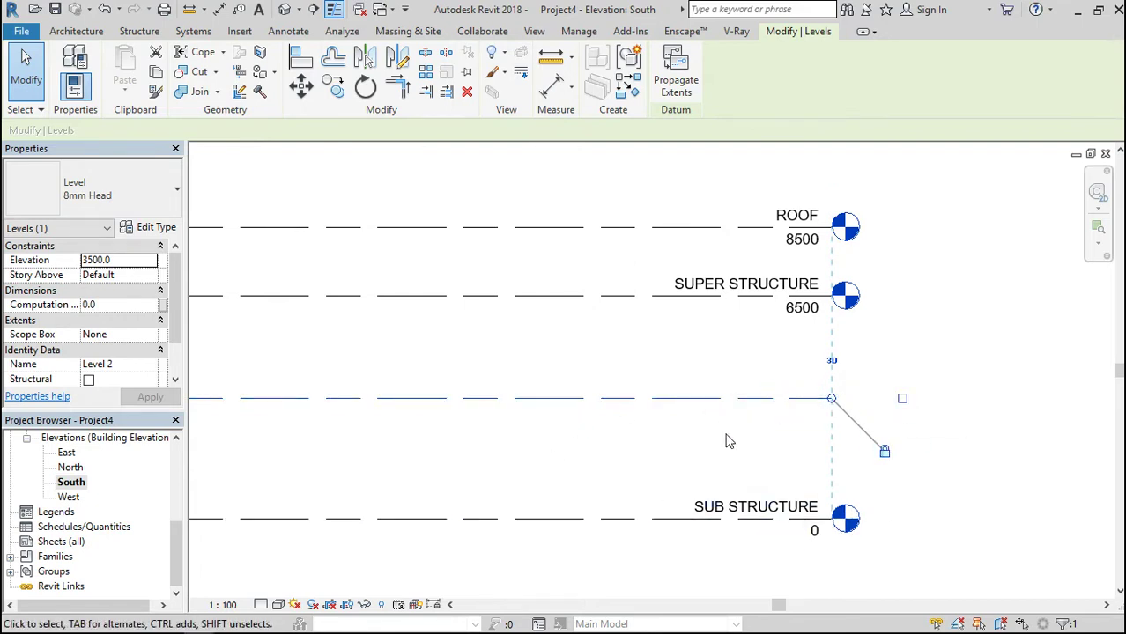
left_click(951, 393)
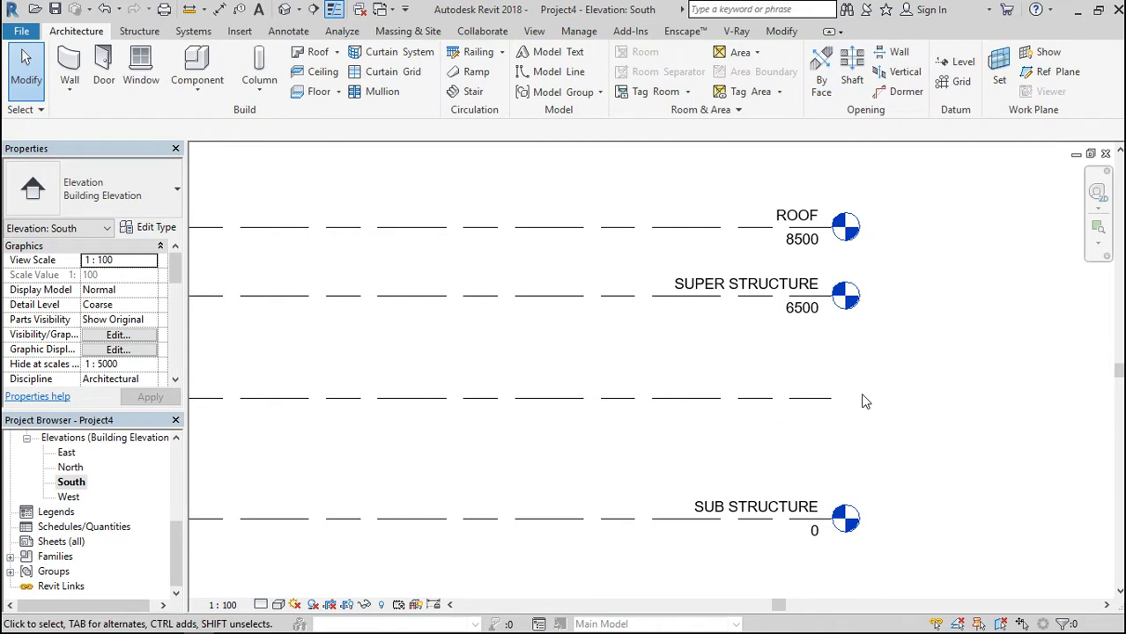
scroll(863, 401, "down", 2)
scroll(864, 401, "down", 3)
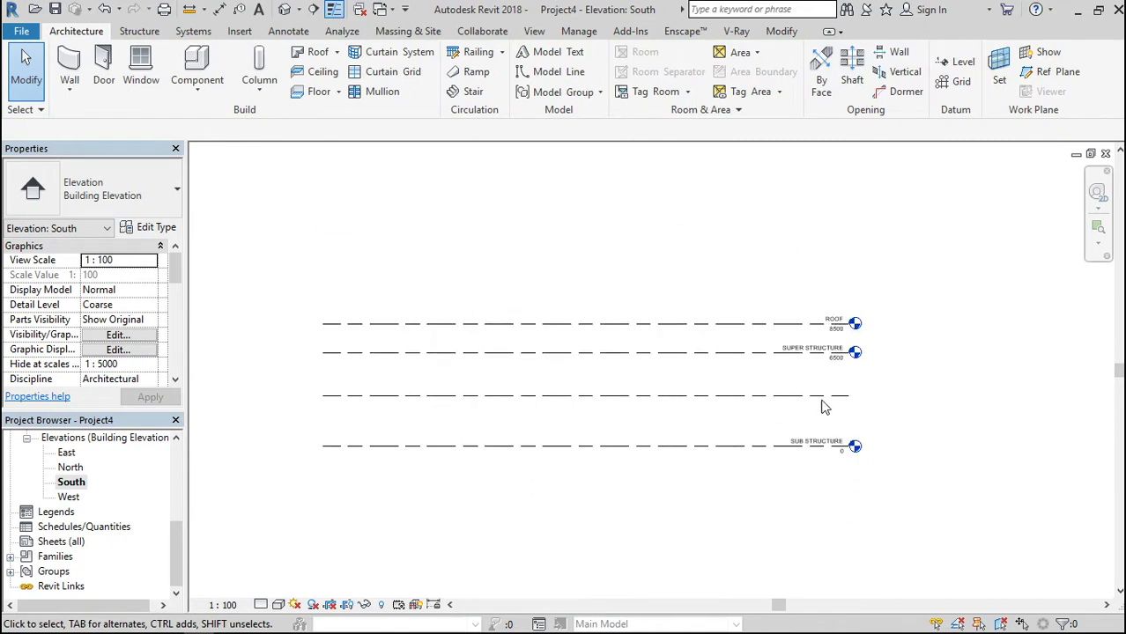
scroll(793, 404, "up", 4)
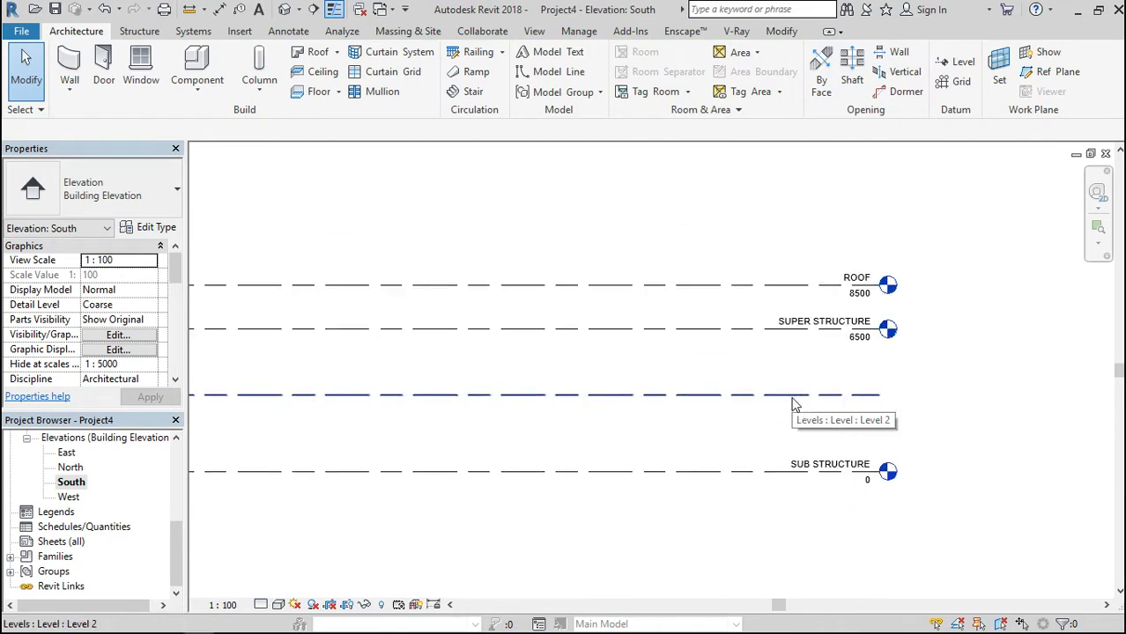
left_click(863, 396)
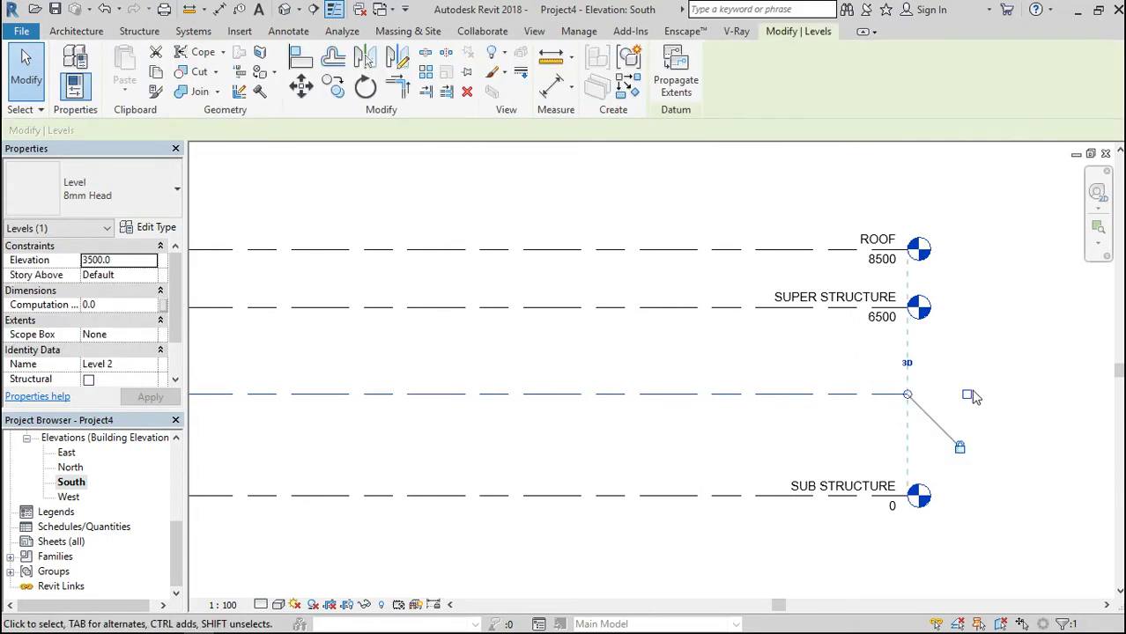
scroll(965, 399, "down", 2)
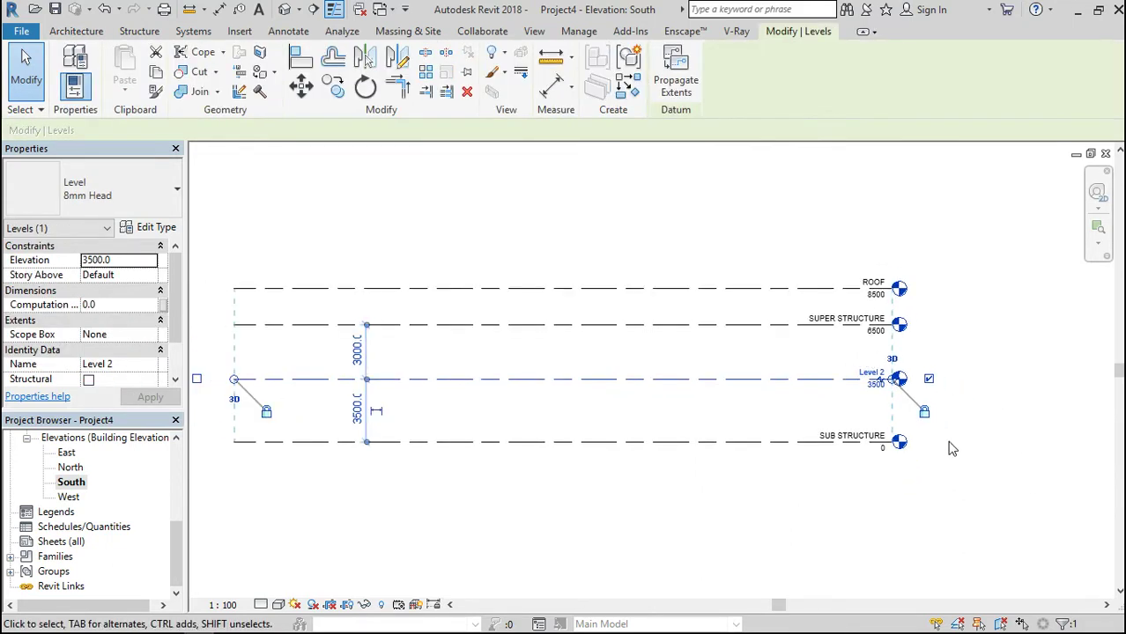
left_click(679, 195)
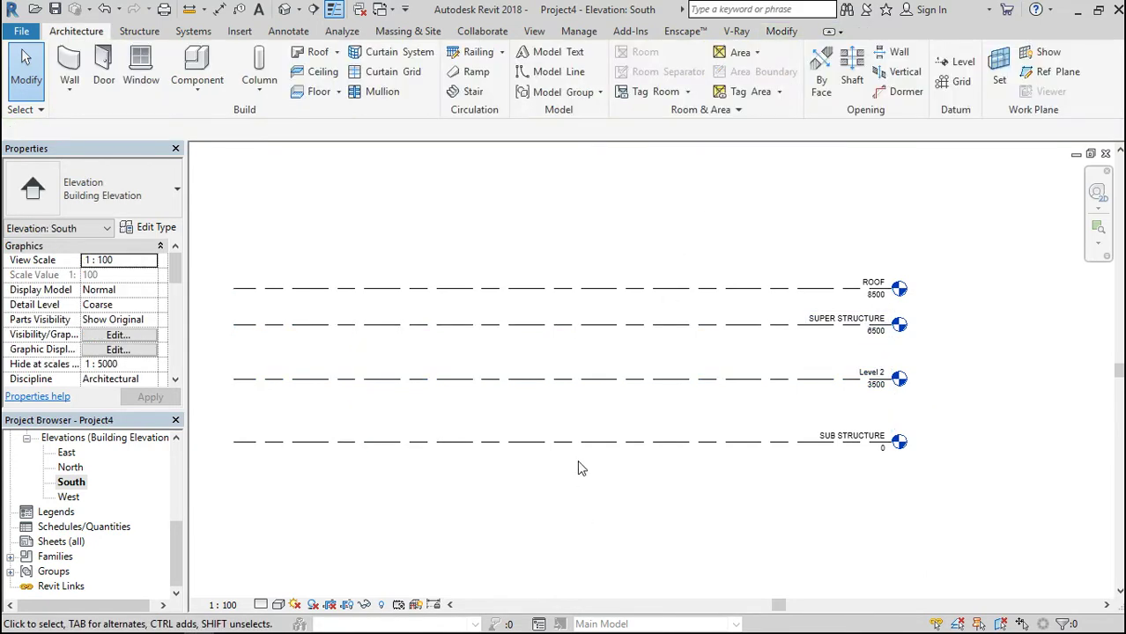
scroll(578, 467, "down", 1)
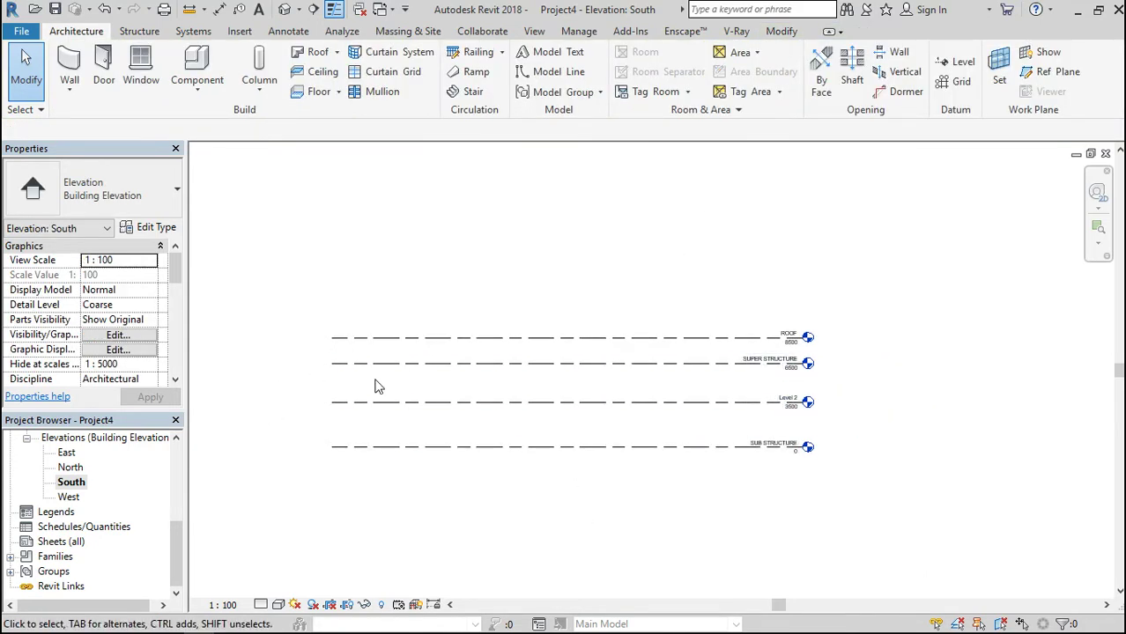
scroll(363, 368, "up", 1)
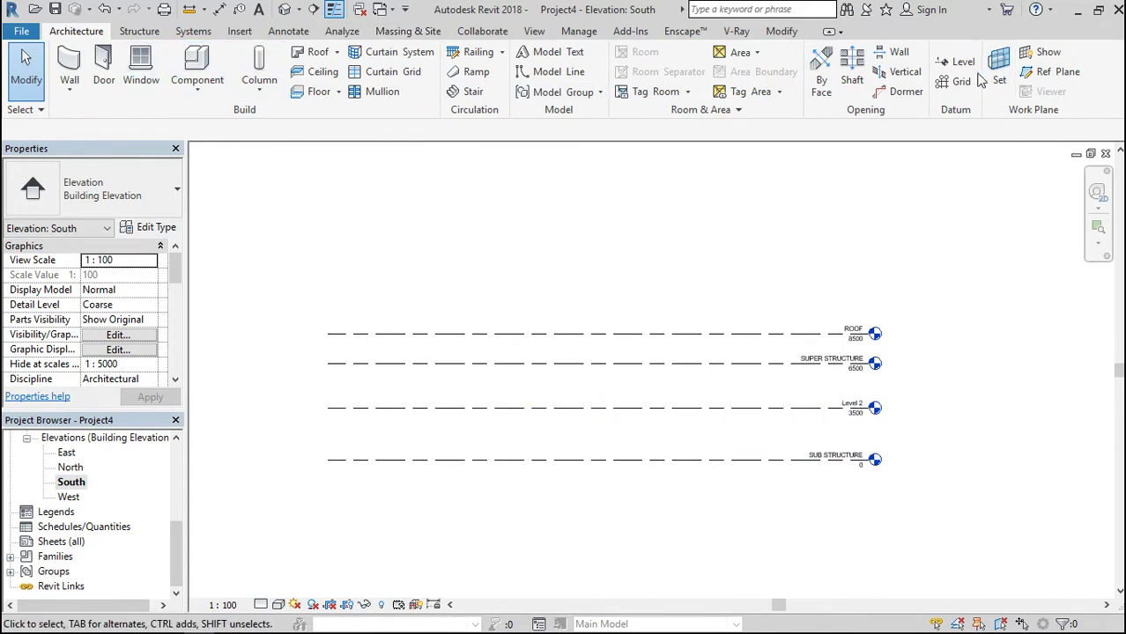
Draw Level 5, Level 6 at 900 and Level 7 at 2000 below Level 2.
left_click(952, 63)
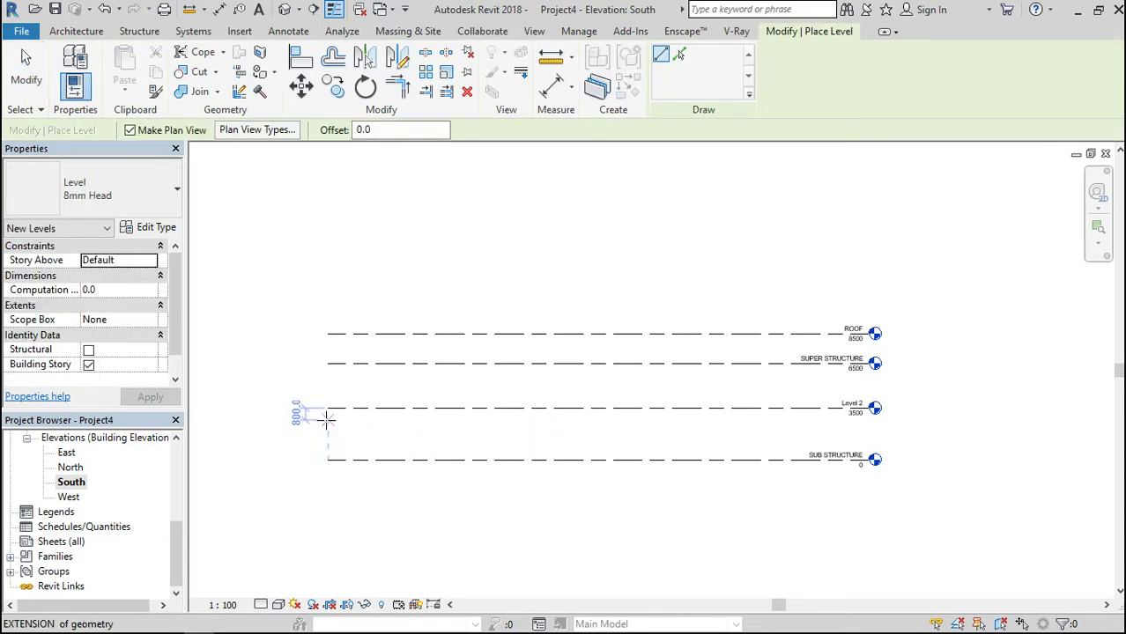
left_click(328, 417)
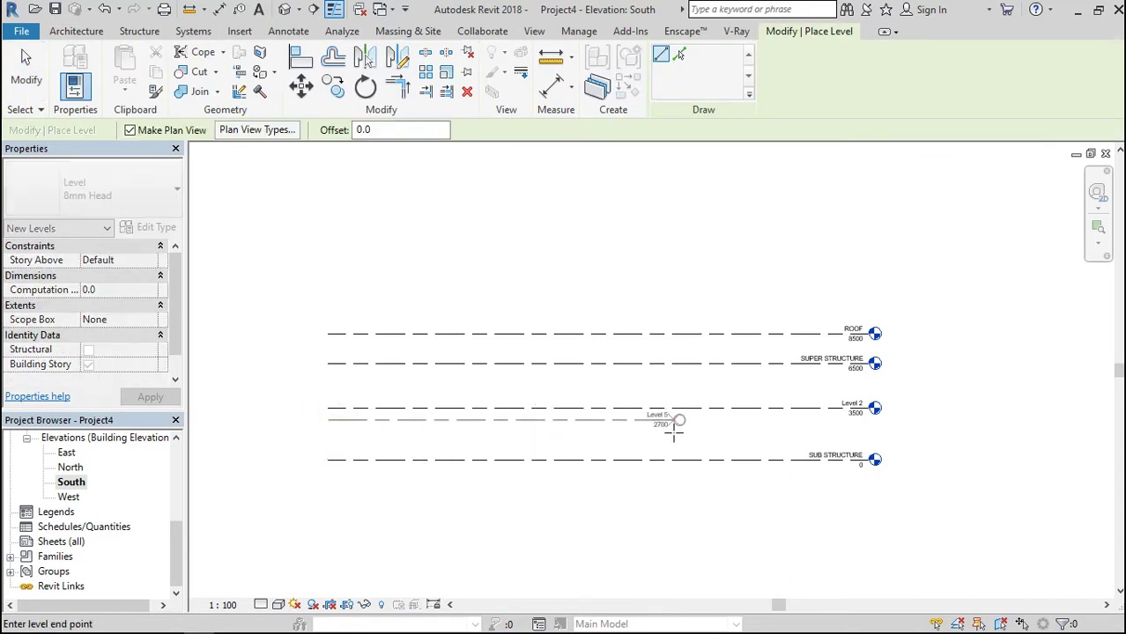
left_click(870, 440)
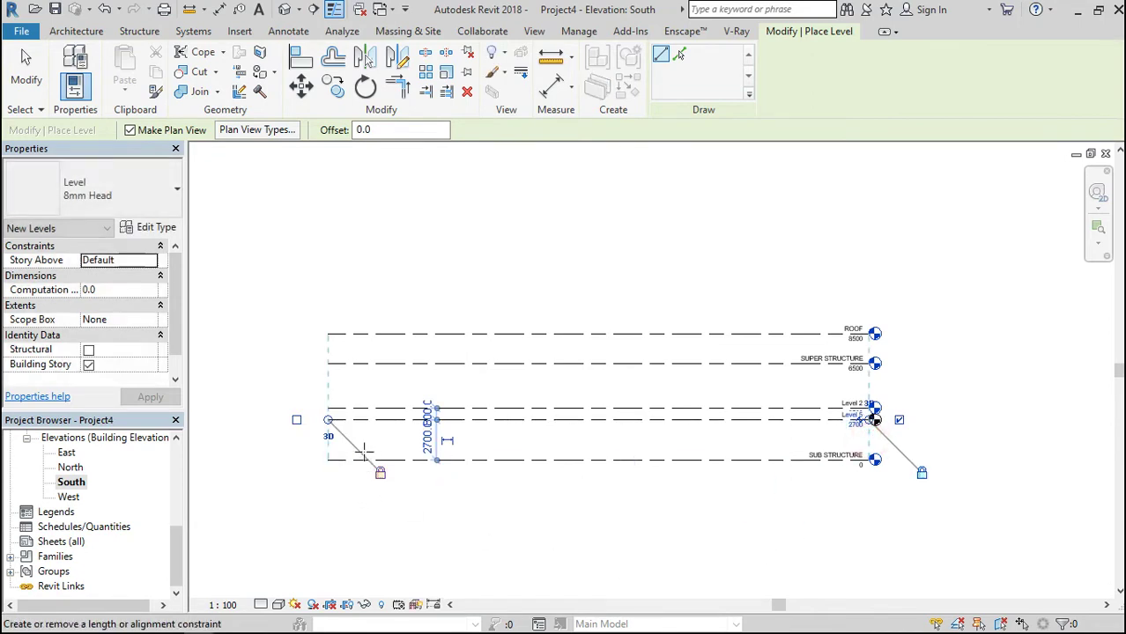
left_click(328, 448)
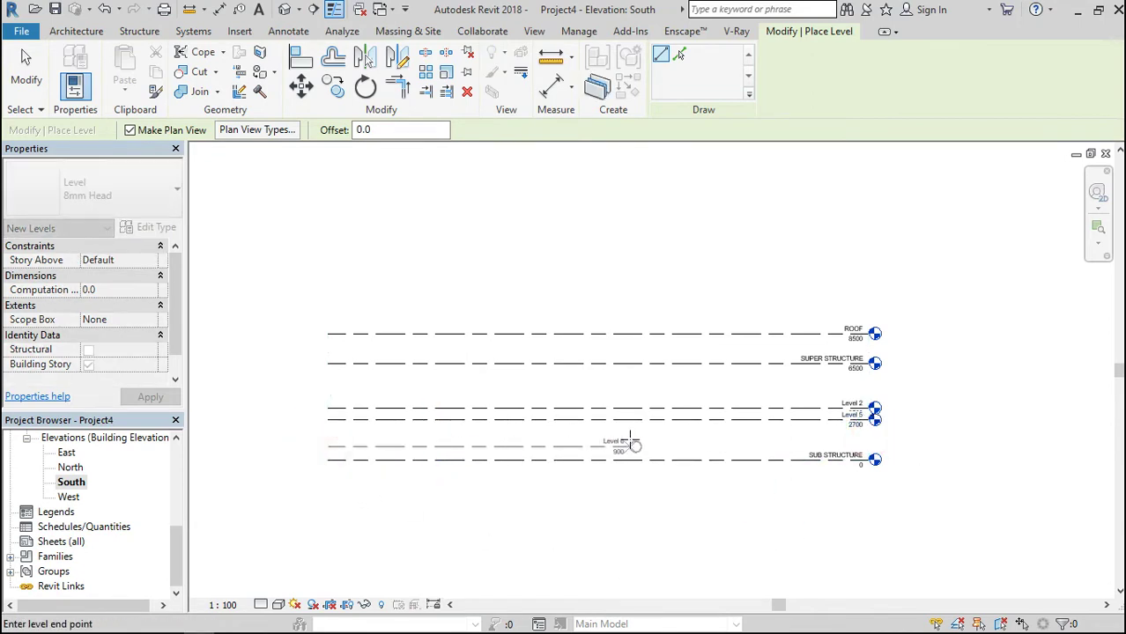
left_click(871, 513)
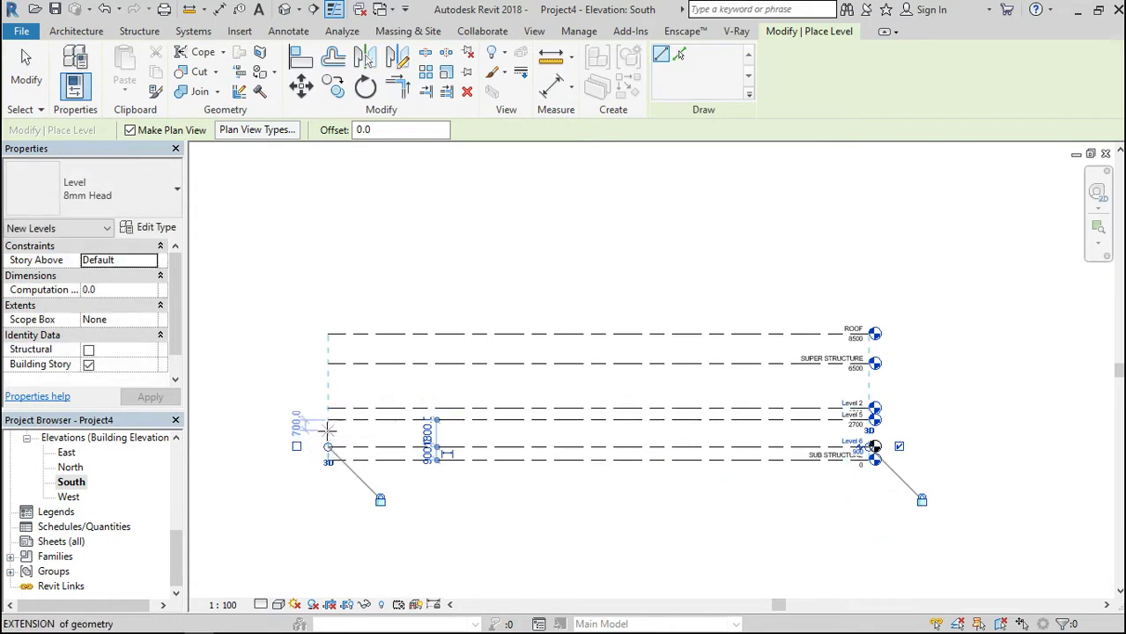
left_click(328, 429)
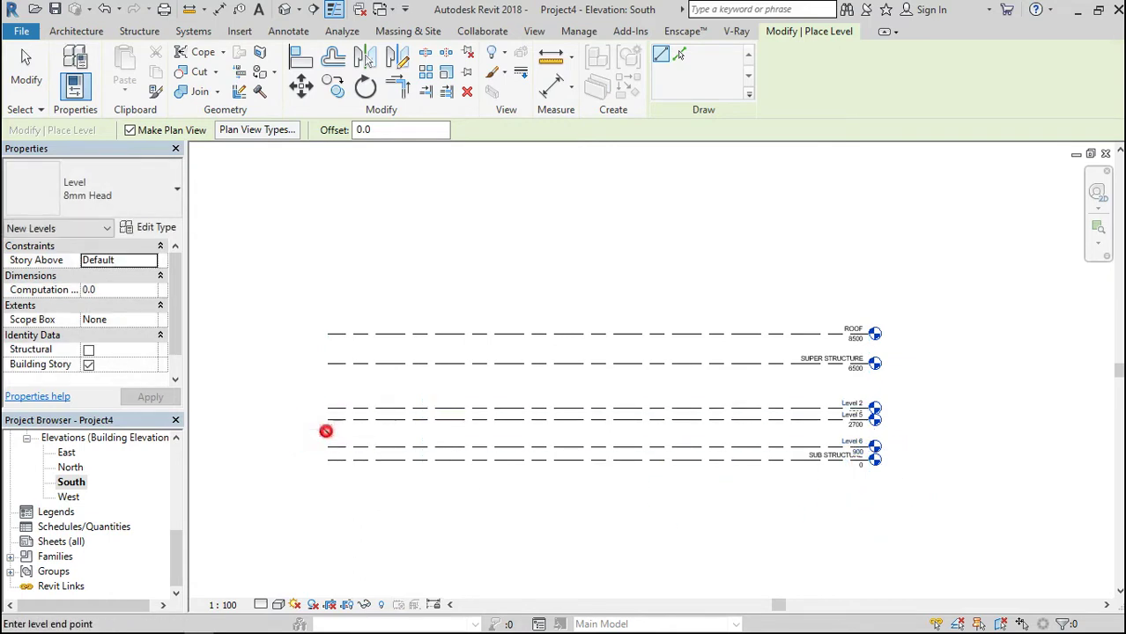
left_click(872, 537)
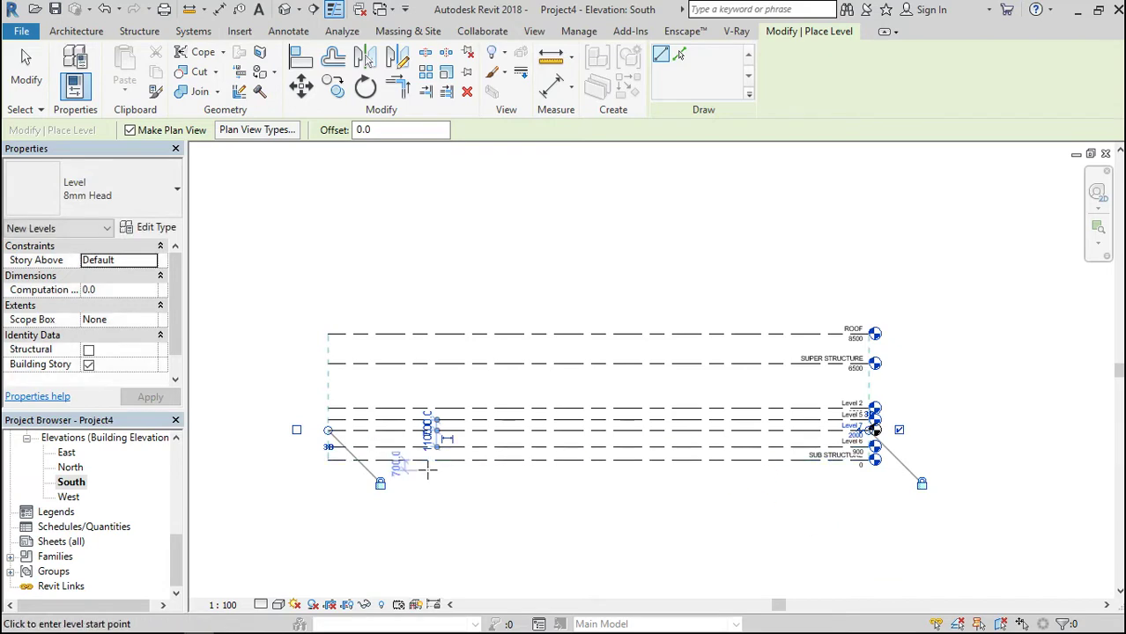
scroll(449, 454, "up", 1)
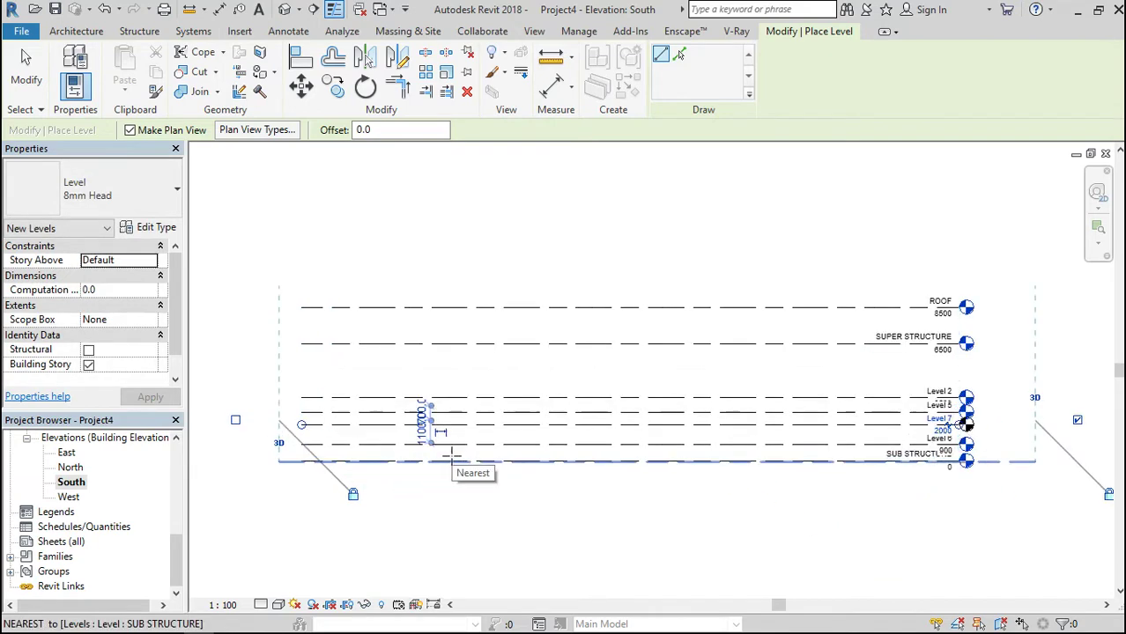
scroll(449, 455, "up", 1)
key("Escape")
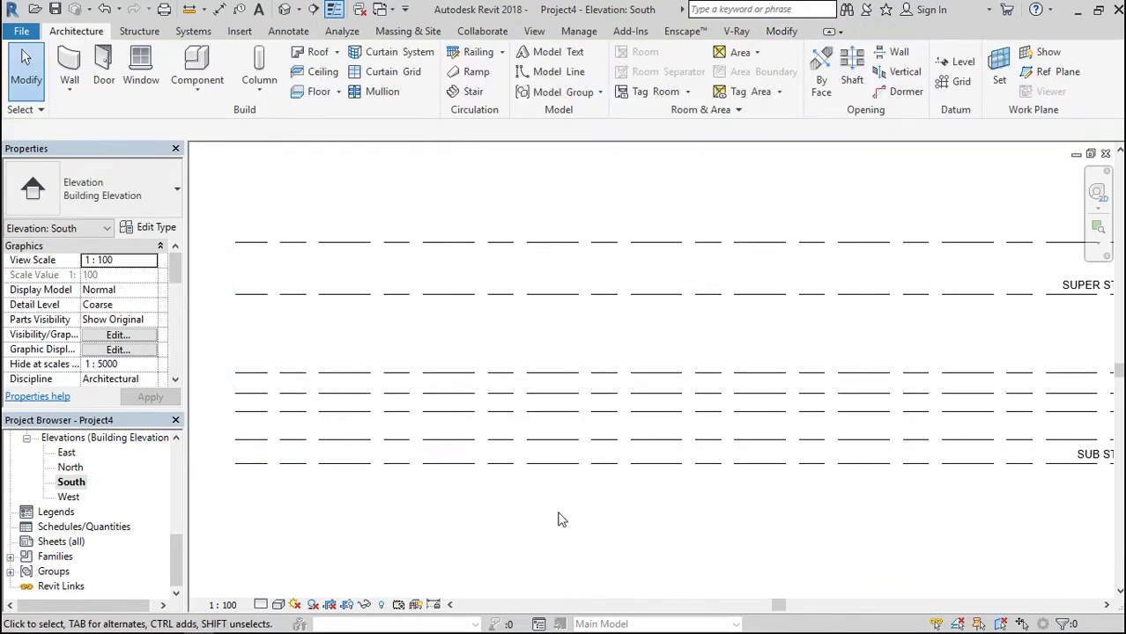
Delete Level 5 and Level 7 with their views, then select Level 6's height dimension.
scroll(557, 520, "down", 2)
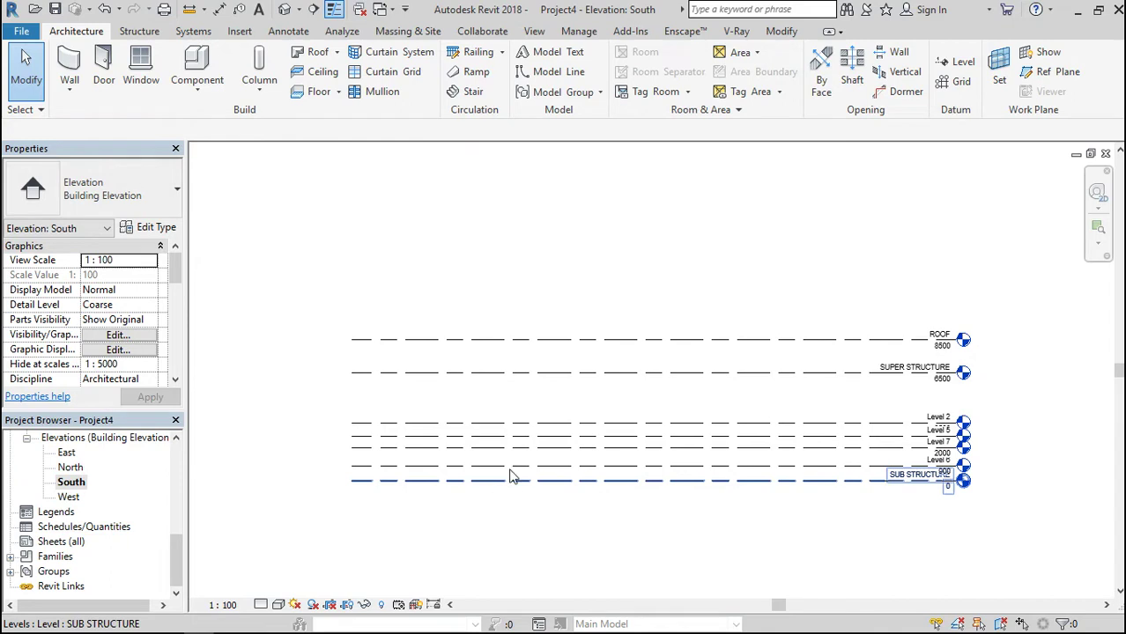
scroll(431, 520, "up", 2)
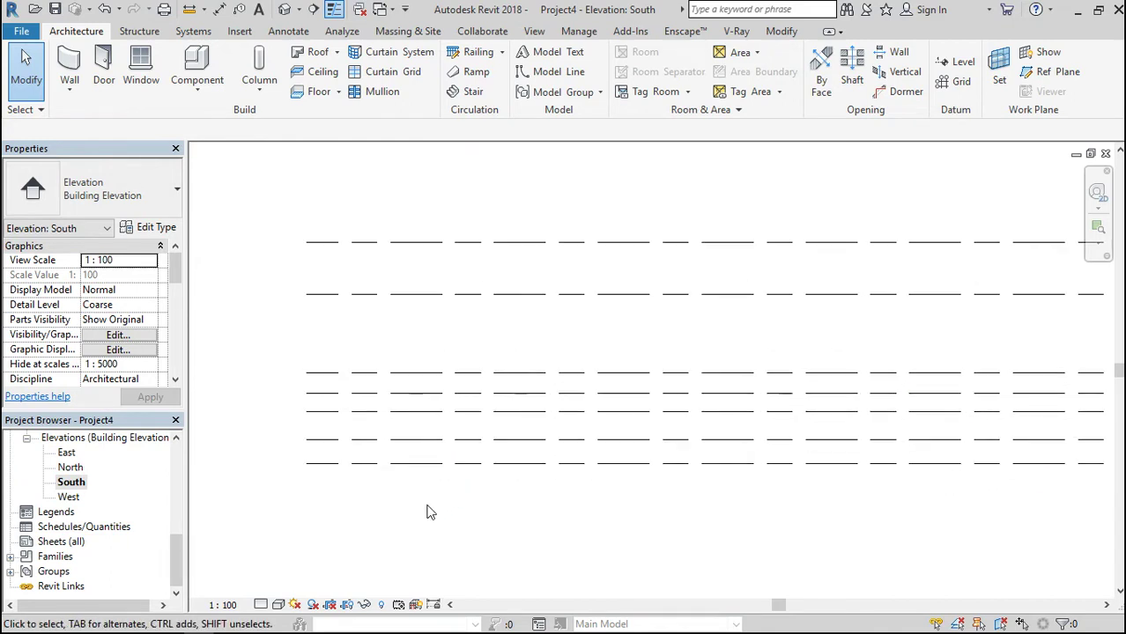
left_click(397, 423)
left_click_drag(396, 424, 379, 388)
key("Delete")
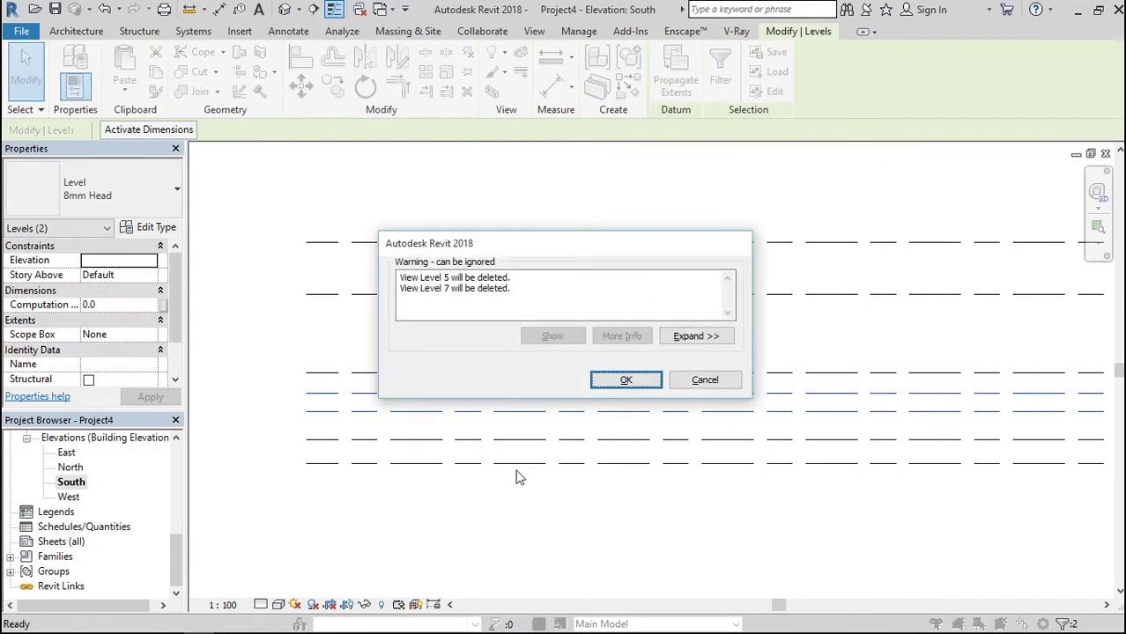
left_click(622, 377)
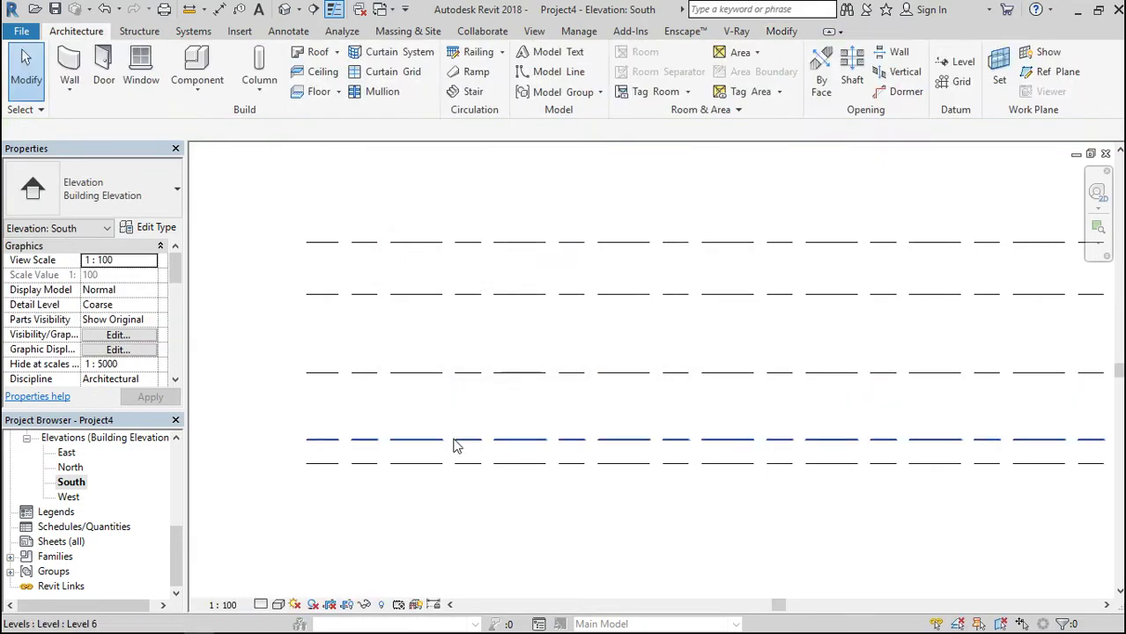
left_click(453, 439)
left_click(486, 454)
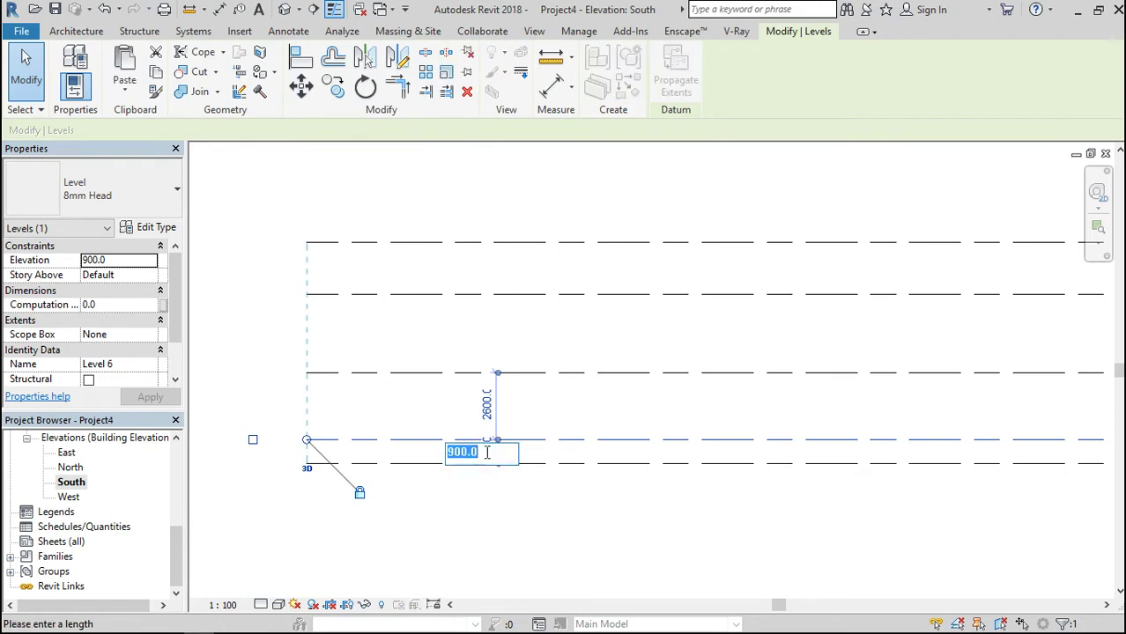
Set Level 6's temporary dimension to 2500 above SUB STRUCTURE.
type("2")
scroll(537, 457, "down", 4)
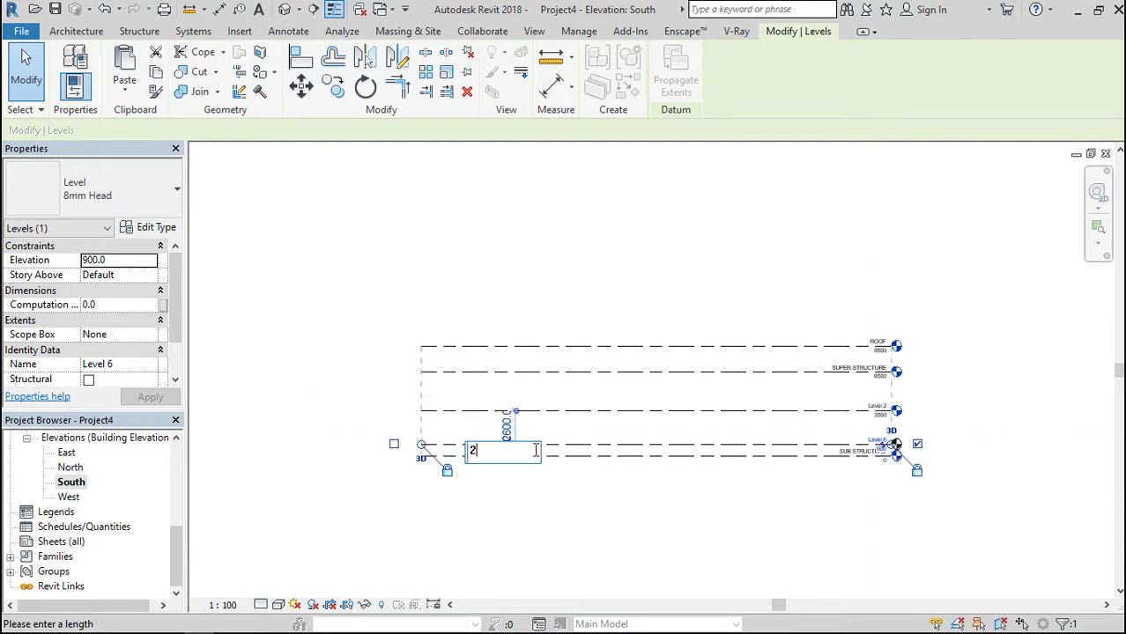
scroll(855, 419, "up", 5)
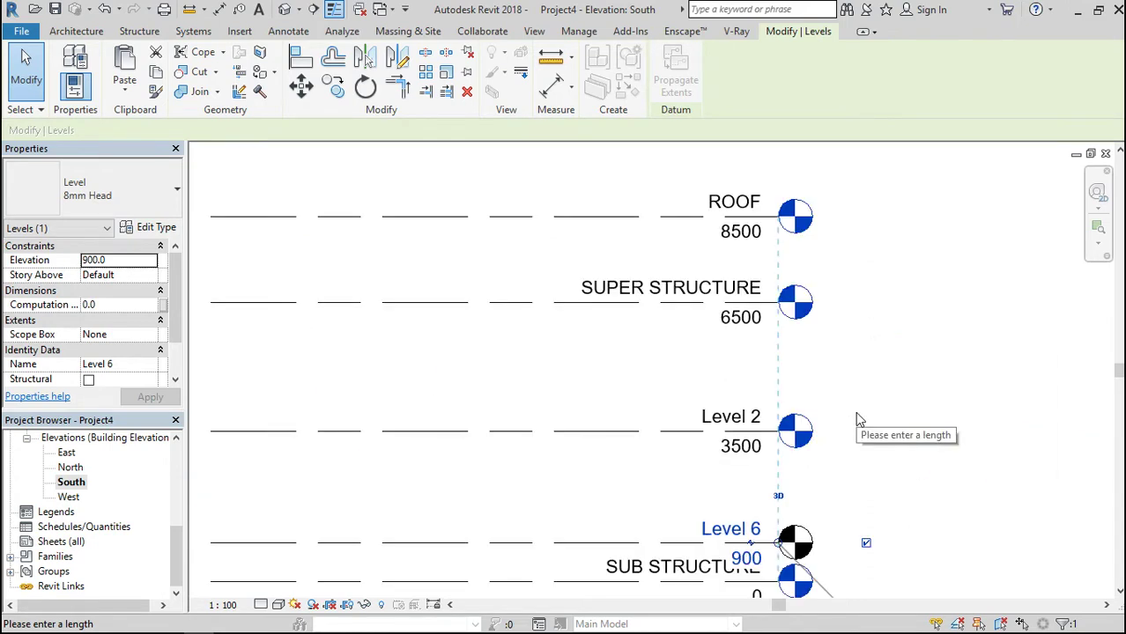
scroll(855, 419, "down", 3)
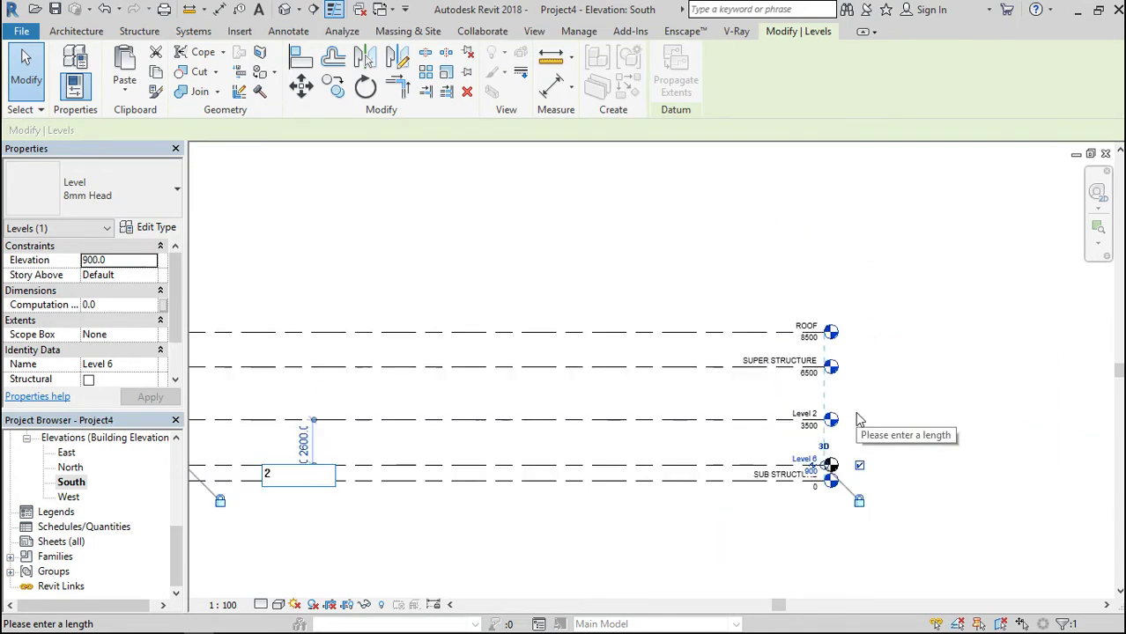
left_click(278, 476)
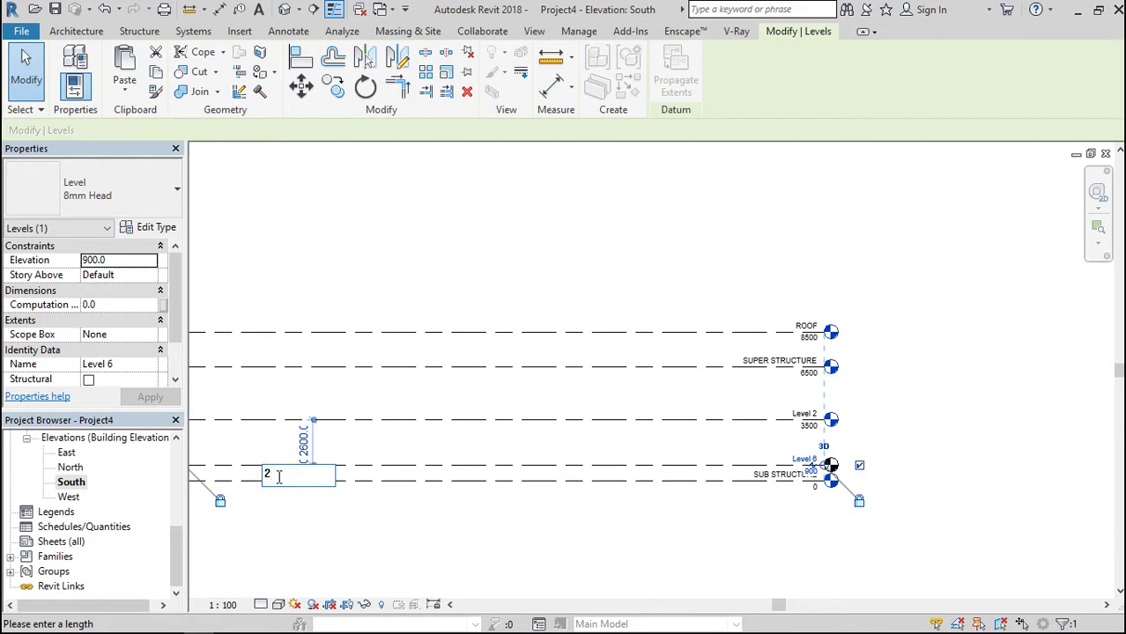
type("500")
key("Return")
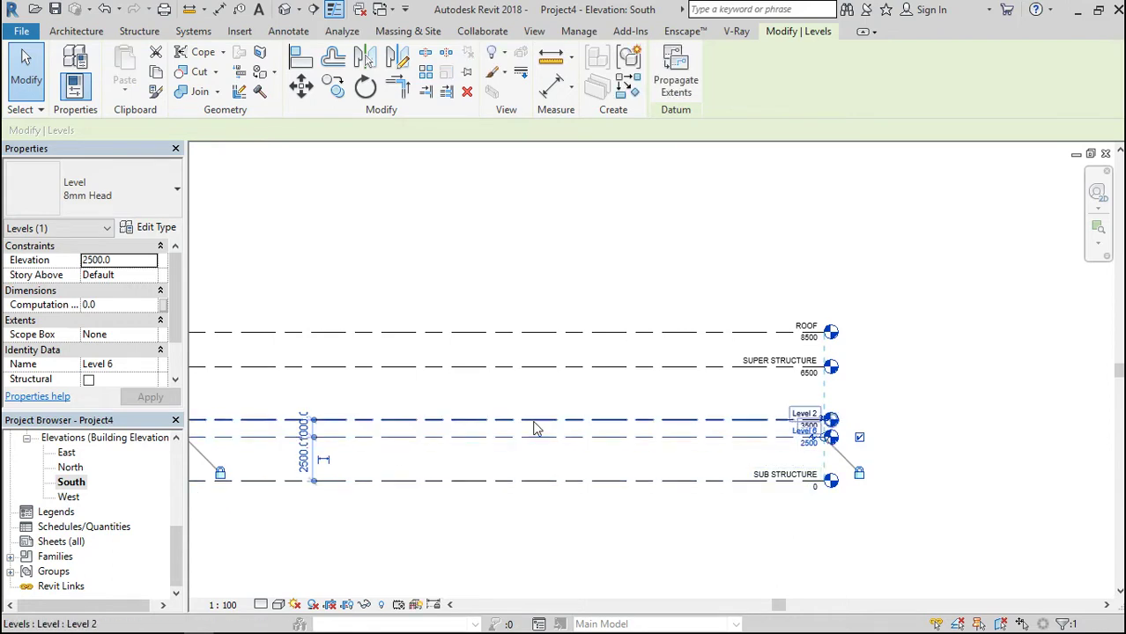
Hide Level 6's right-hand level head and deselect it.
scroll(533, 425, "down", 4)
scroll(377, 420, "up", 4)
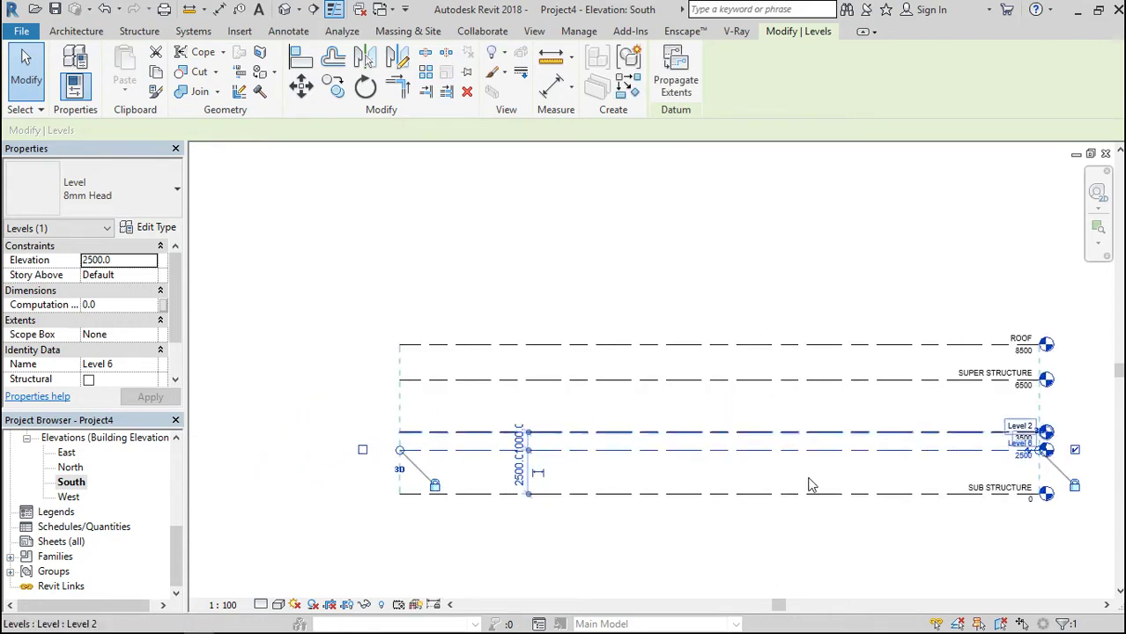
left_click(1075, 451)
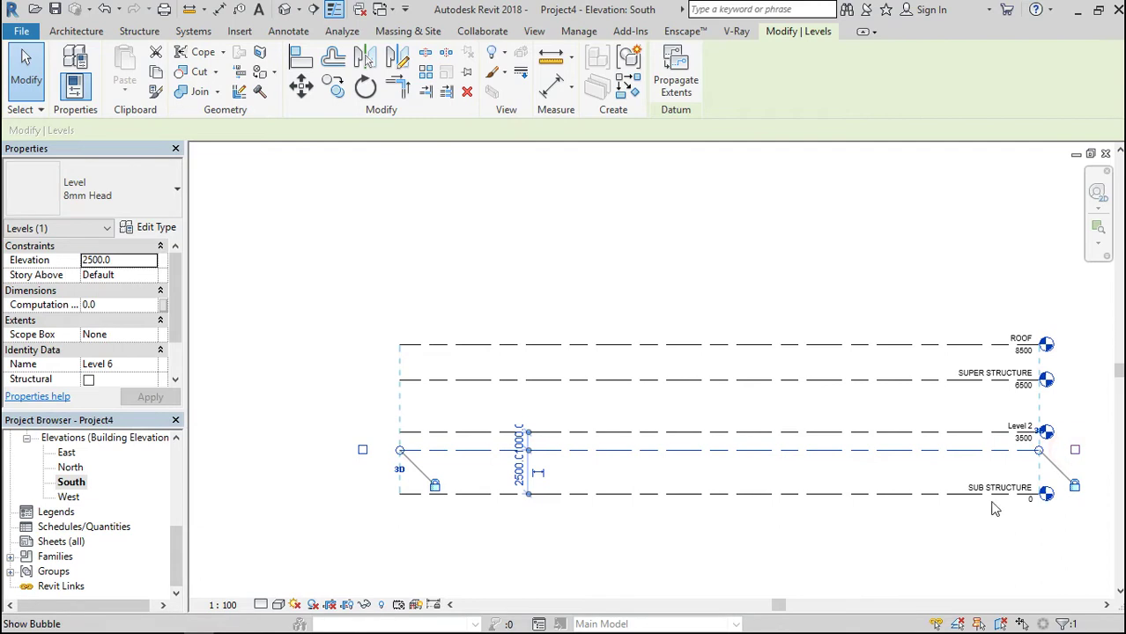
left_click(747, 283)
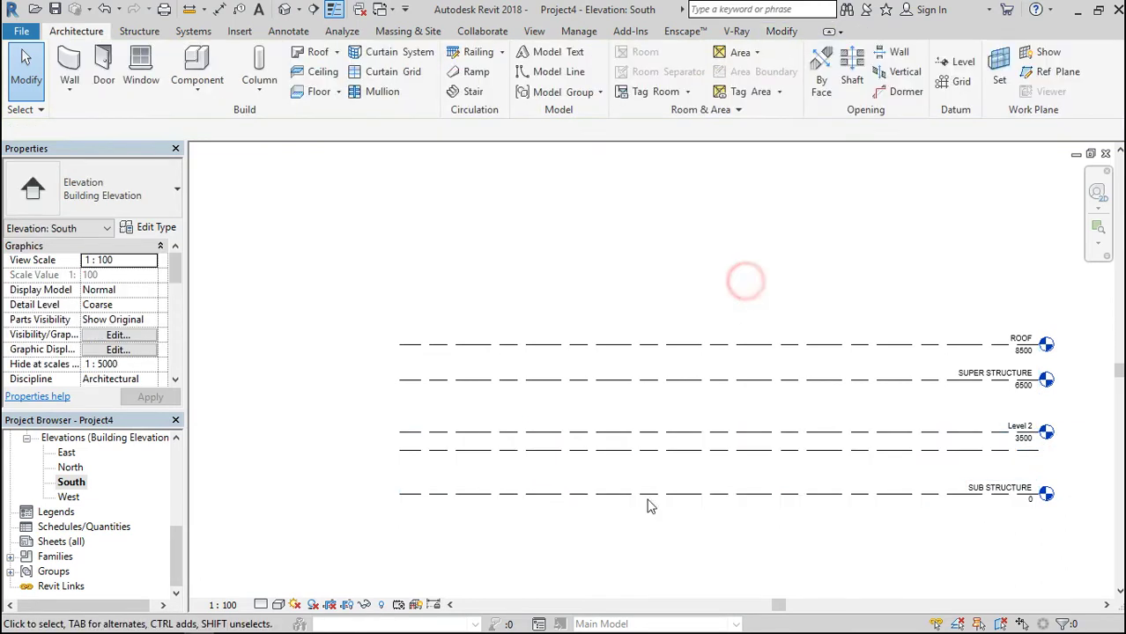
Rename Level 6 to LINTEL LEVEL with its plan views, re-hiding its right head afterwards.
left_click_drag(180, 557, 194, 463)
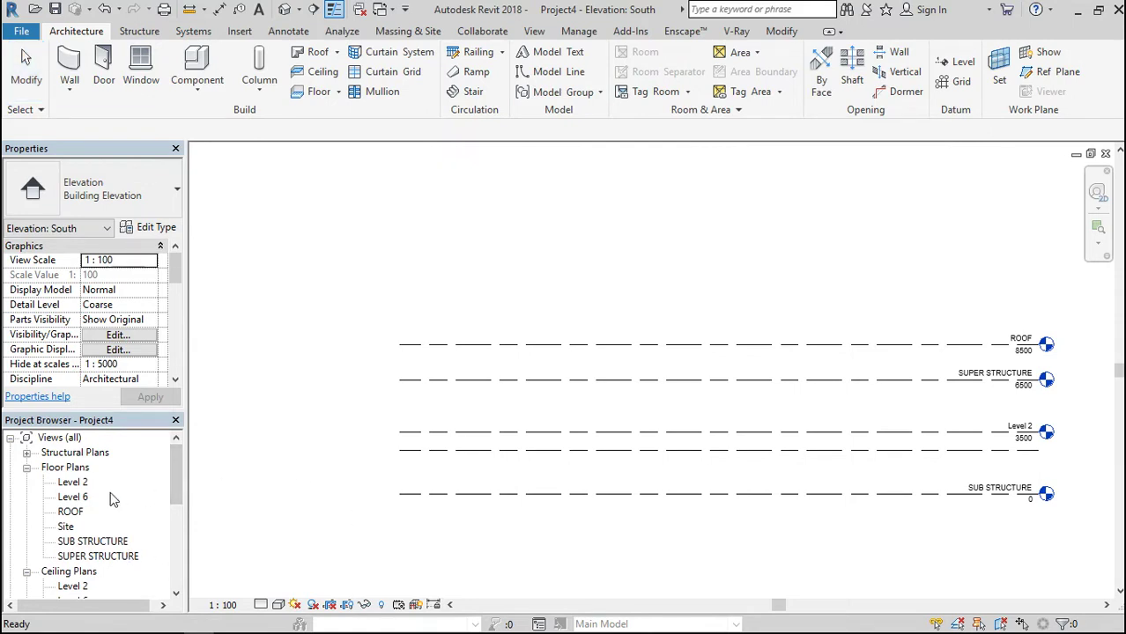
left_click(445, 456)
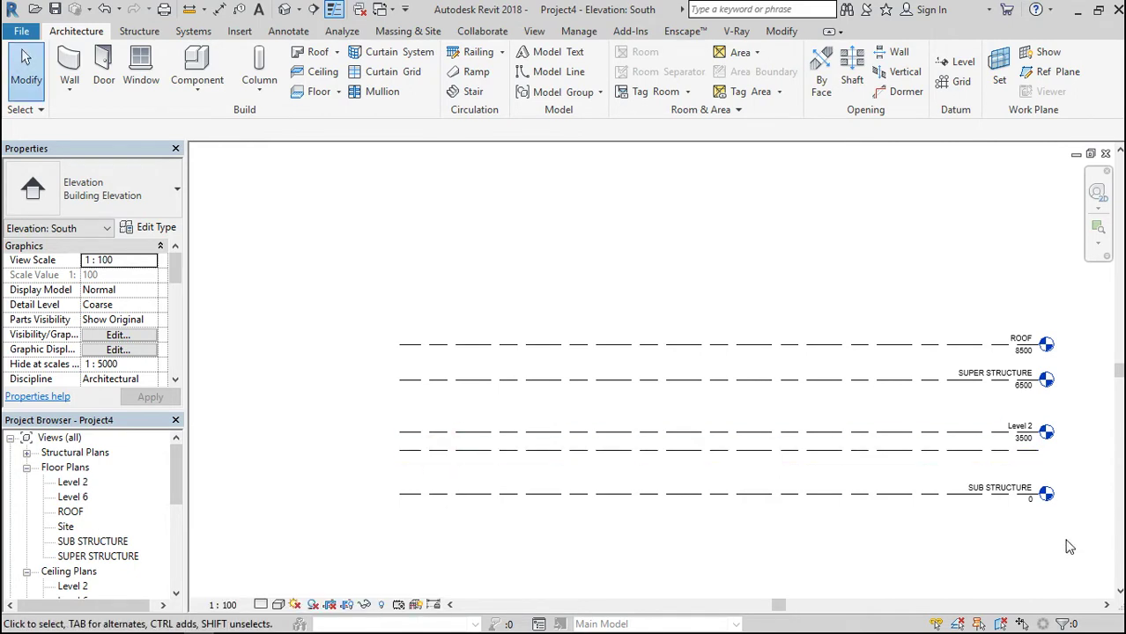
left_click(787, 452)
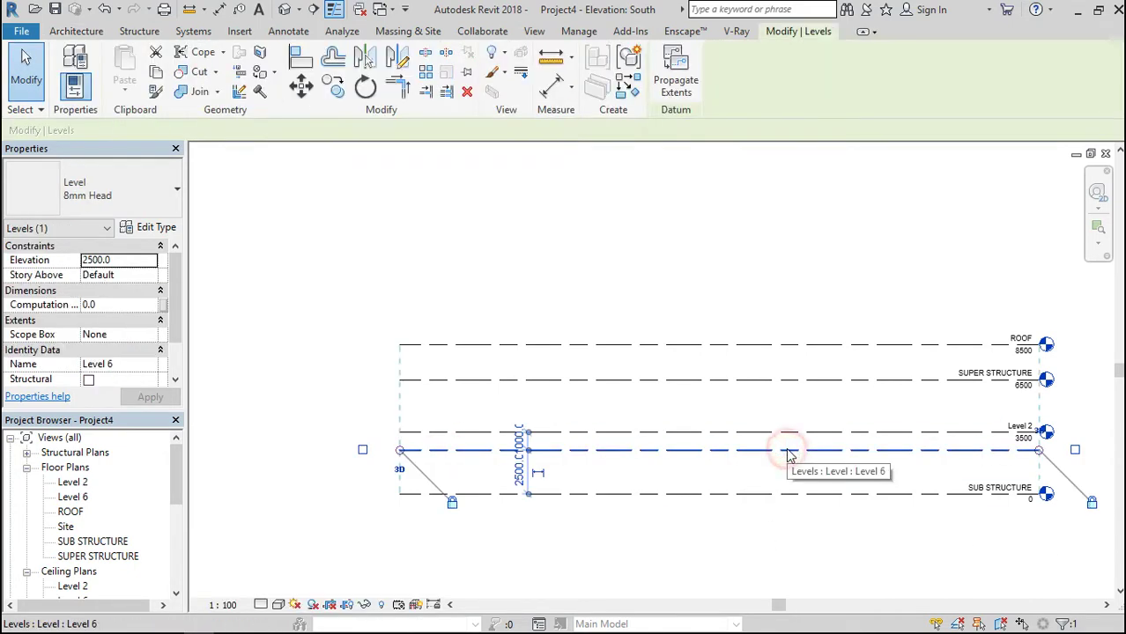
left_click(1075, 451)
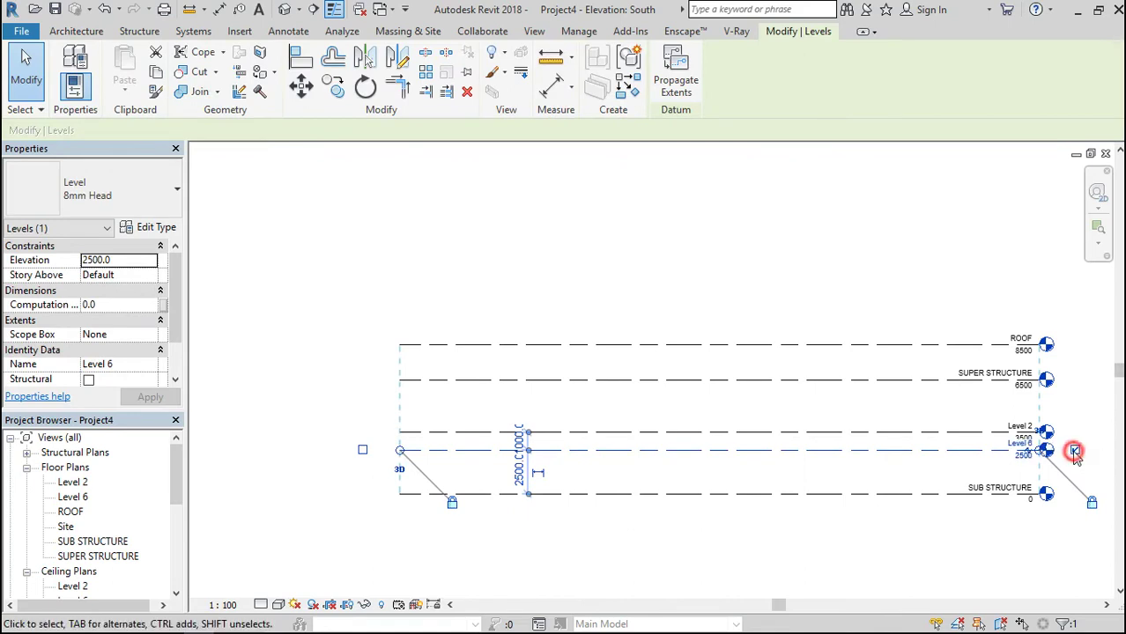
left_click(1009, 443)
type("LINTEL LE")
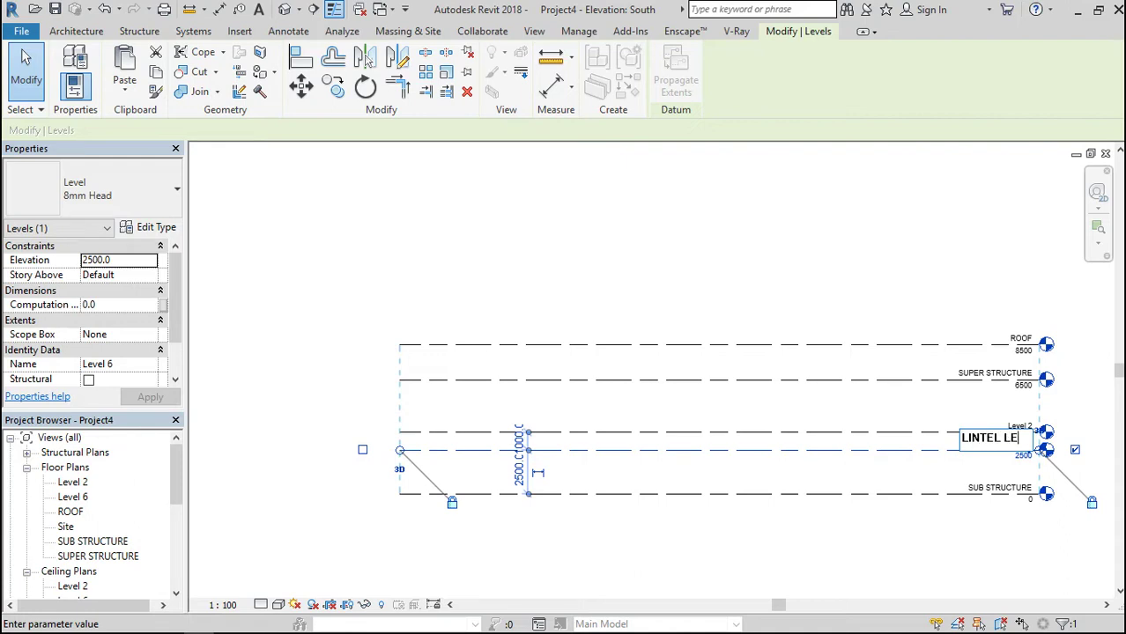
type("VEL")
key("Return")
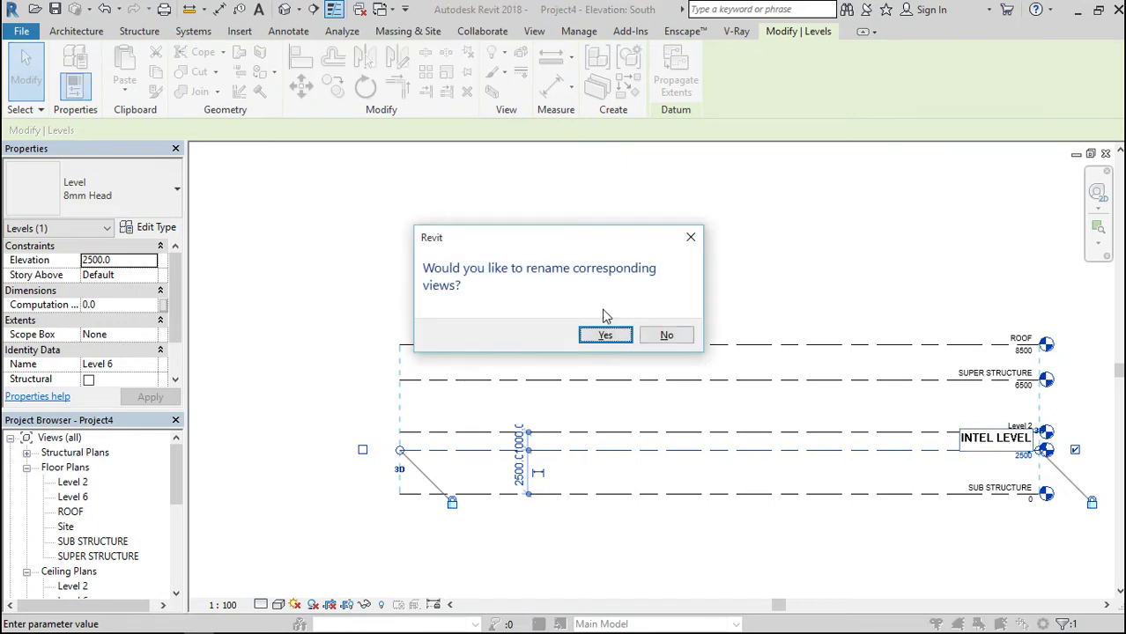
left_click(605, 336)
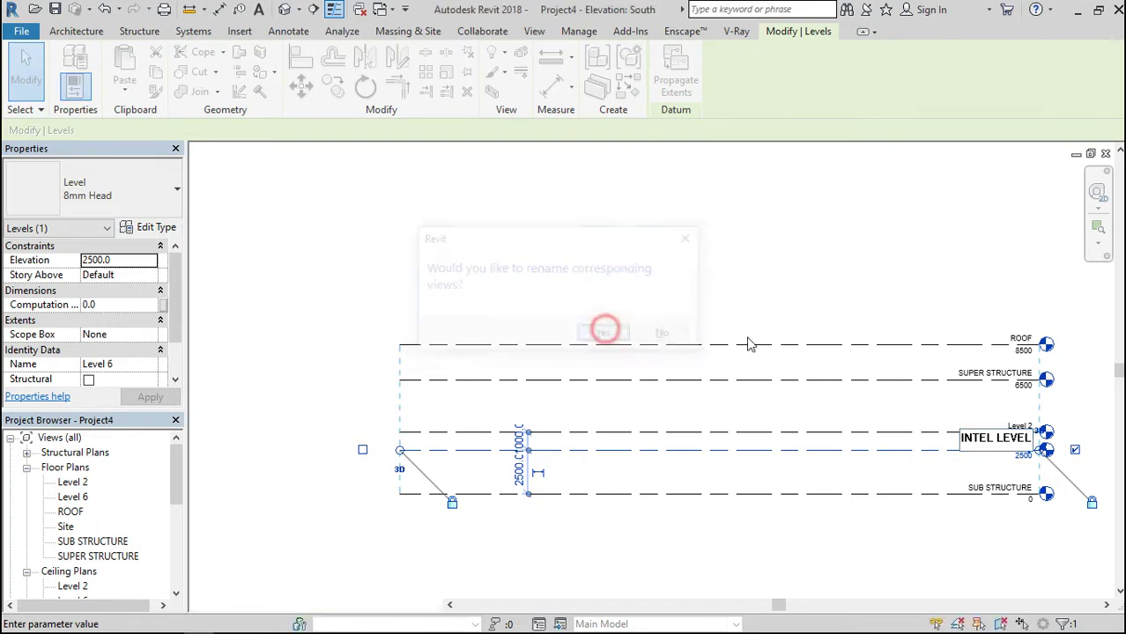
left_click(1073, 452)
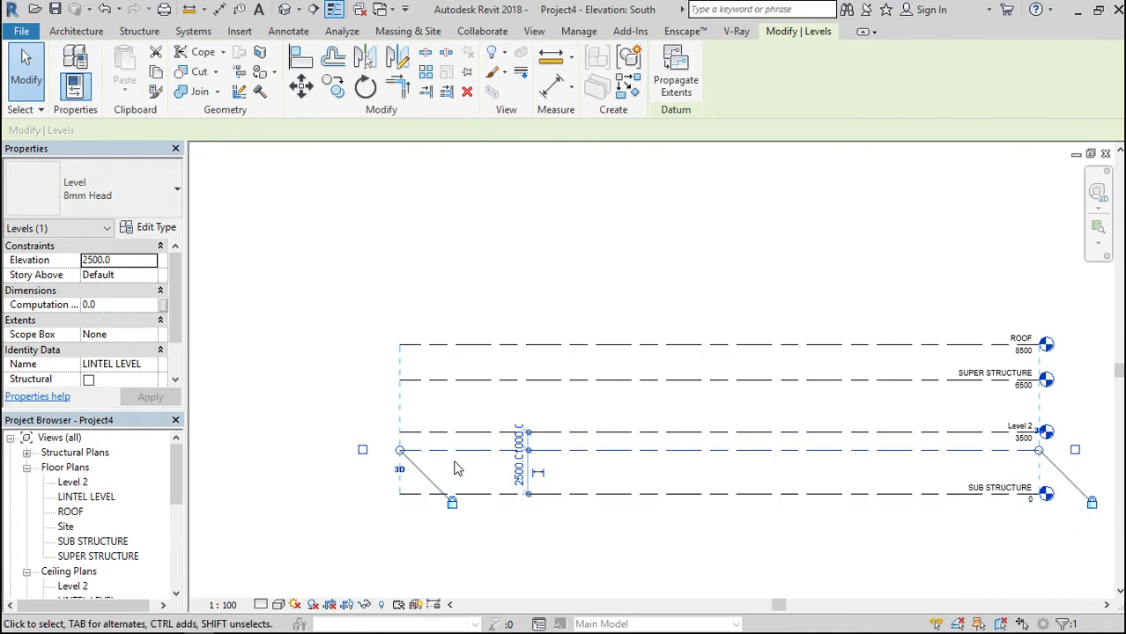
scroll(455, 469, "up", 2)
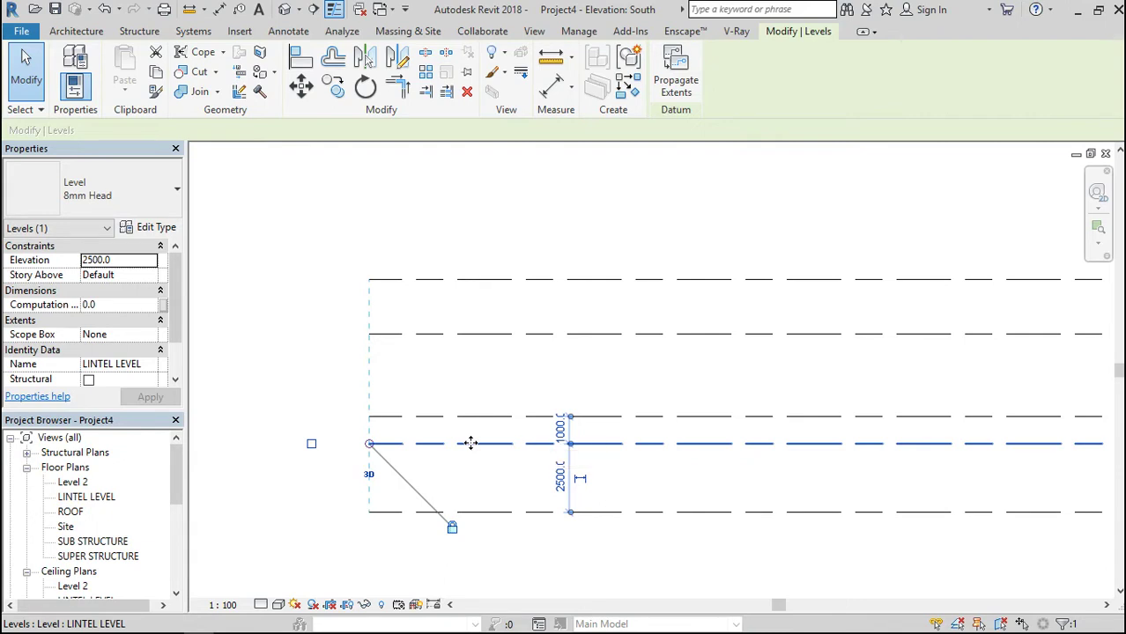
Draw a new level 200 above LINTEL LEVEL, at 2700.
scroll(396, 379, "down", 1)
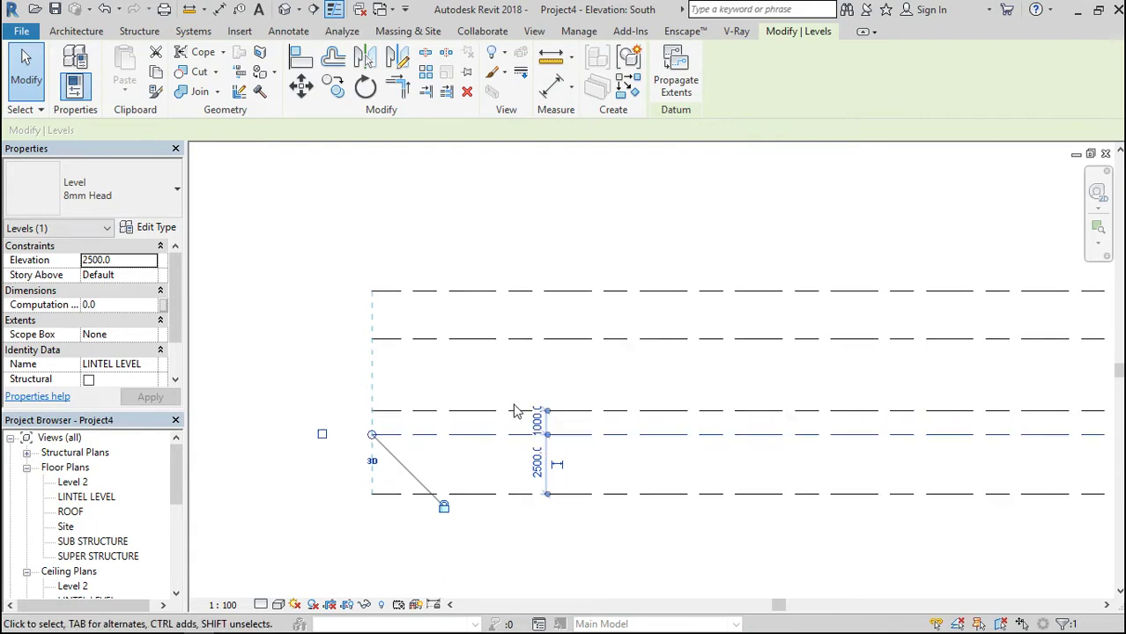
left_click(76, 31)
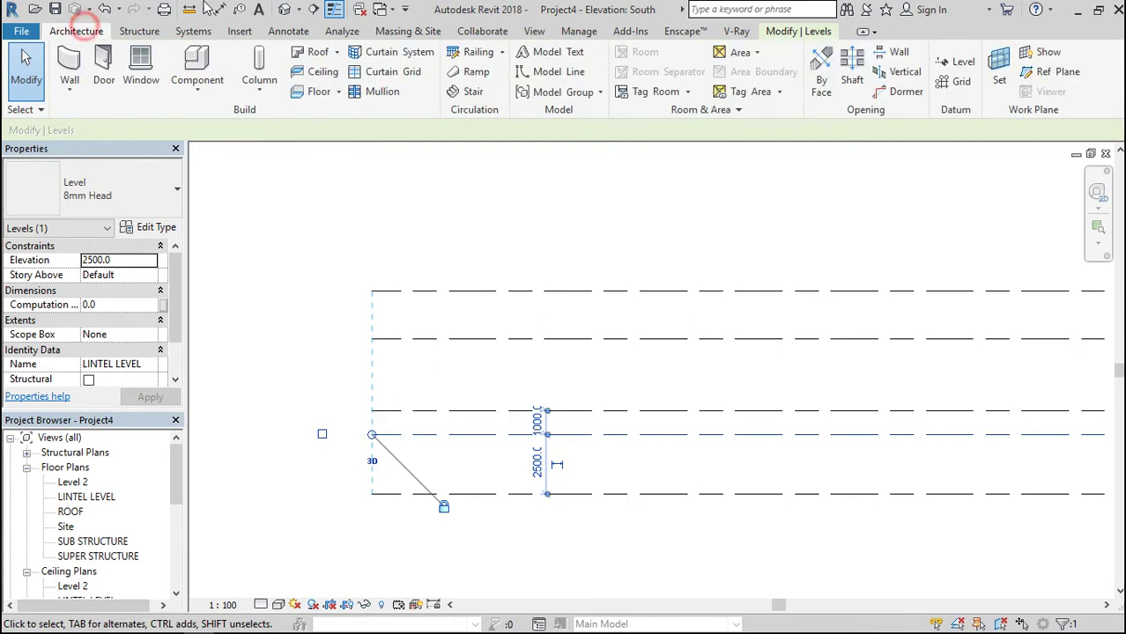
left_click(953, 62)
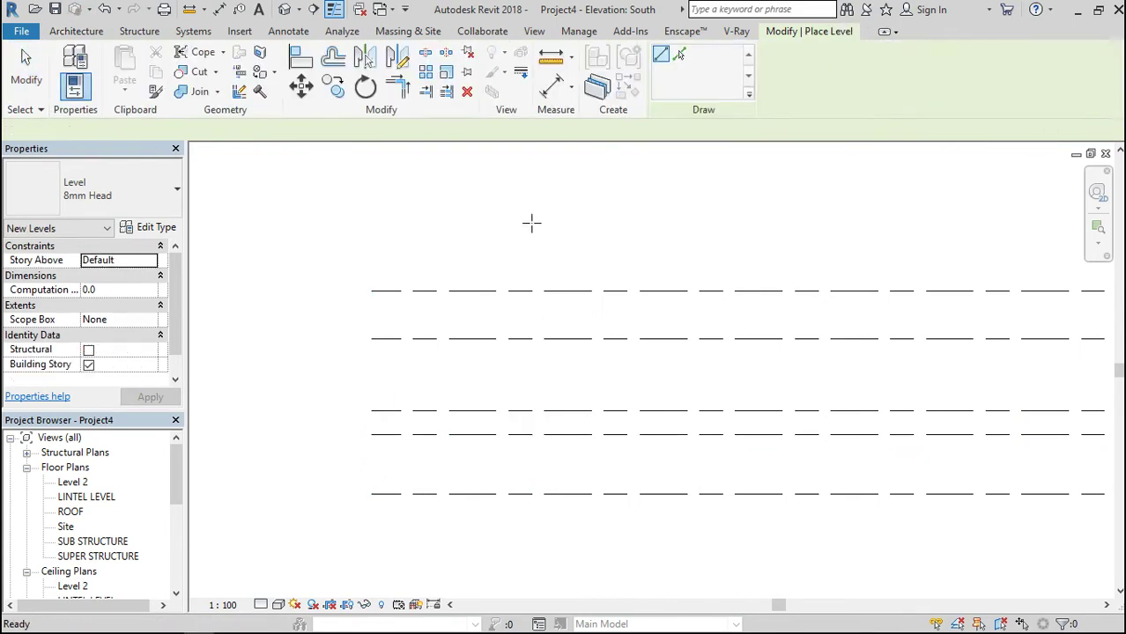
left_click(371, 421)
scroll(371, 421, "down", 3)
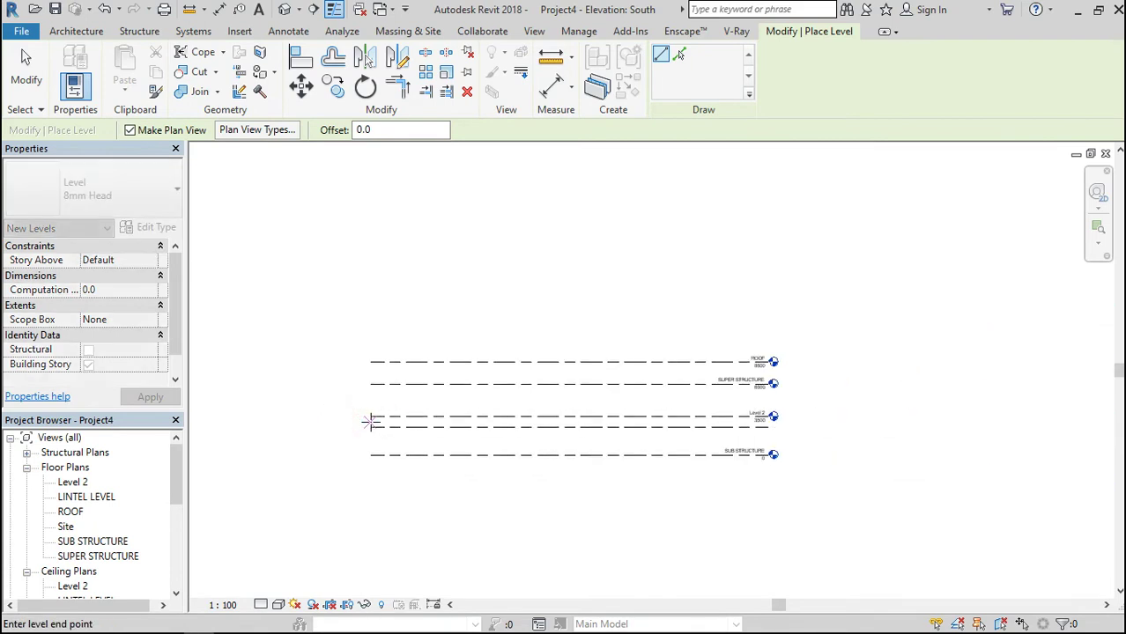
left_click(761, 515)
scroll(446, 419, "up", 5)
left_click(423, 442)
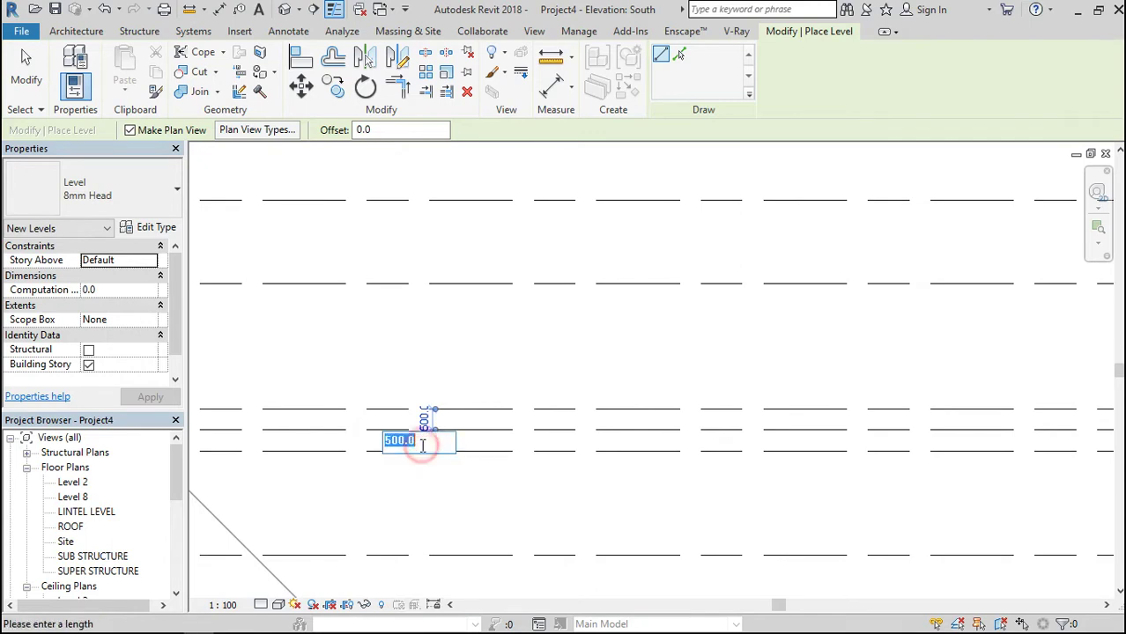
type("20")
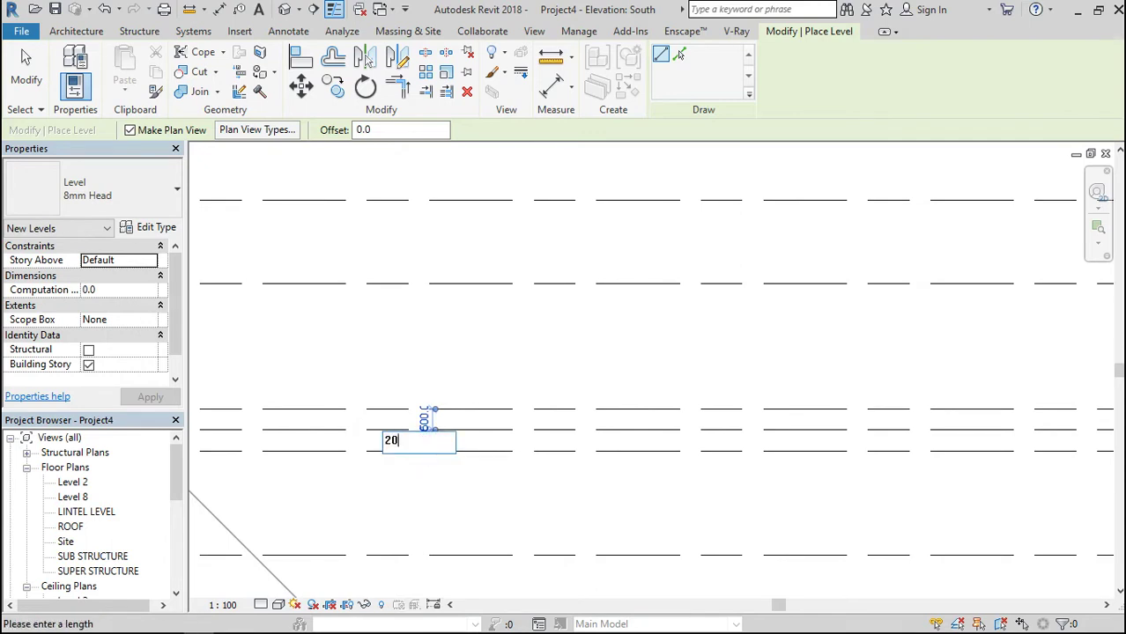
type("0")
key("Return")
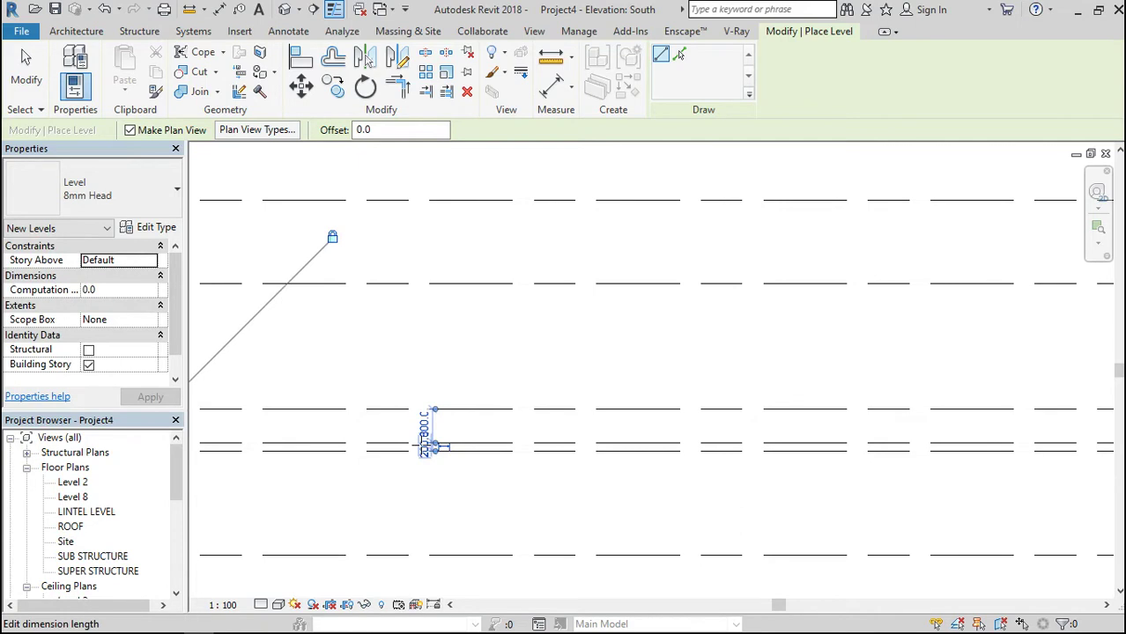
Rename the new level to CORSE WORK and rename its matching views.
scroll(432, 444, "down", 3)
scroll(441, 444, "down", 1)
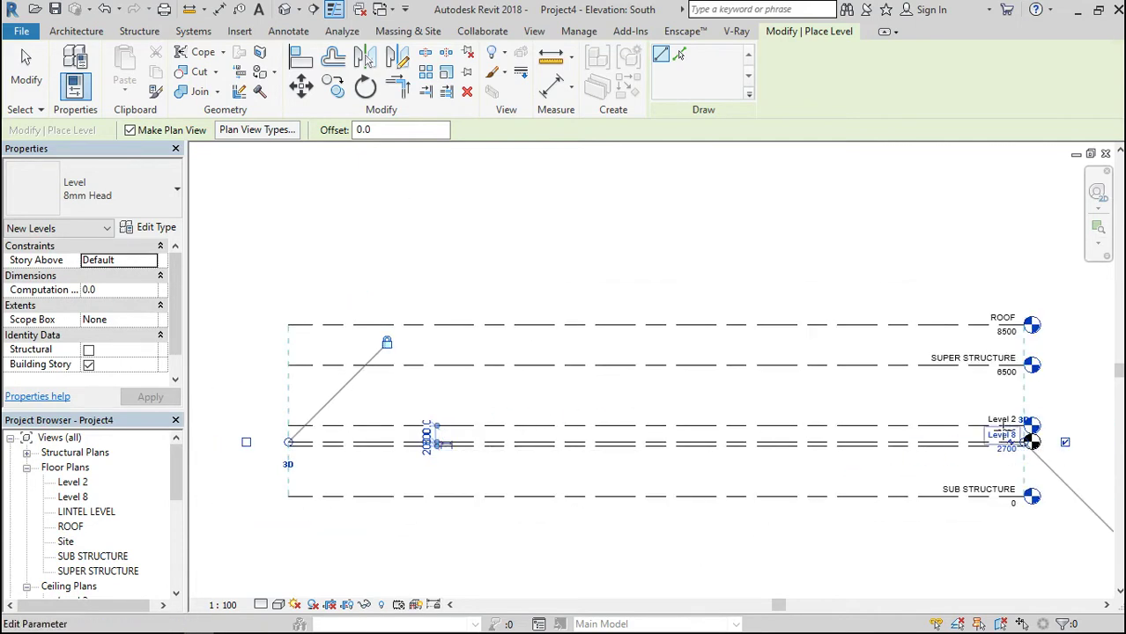
left_click(1004, 433)
type("L")
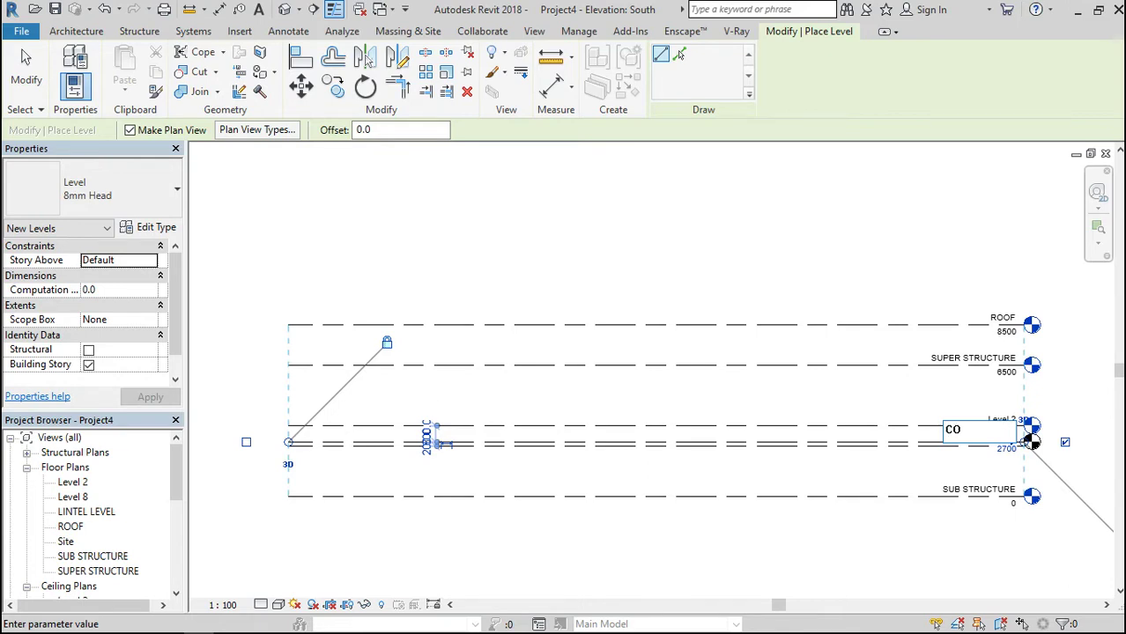
type("RSE WORK")
key("Return")
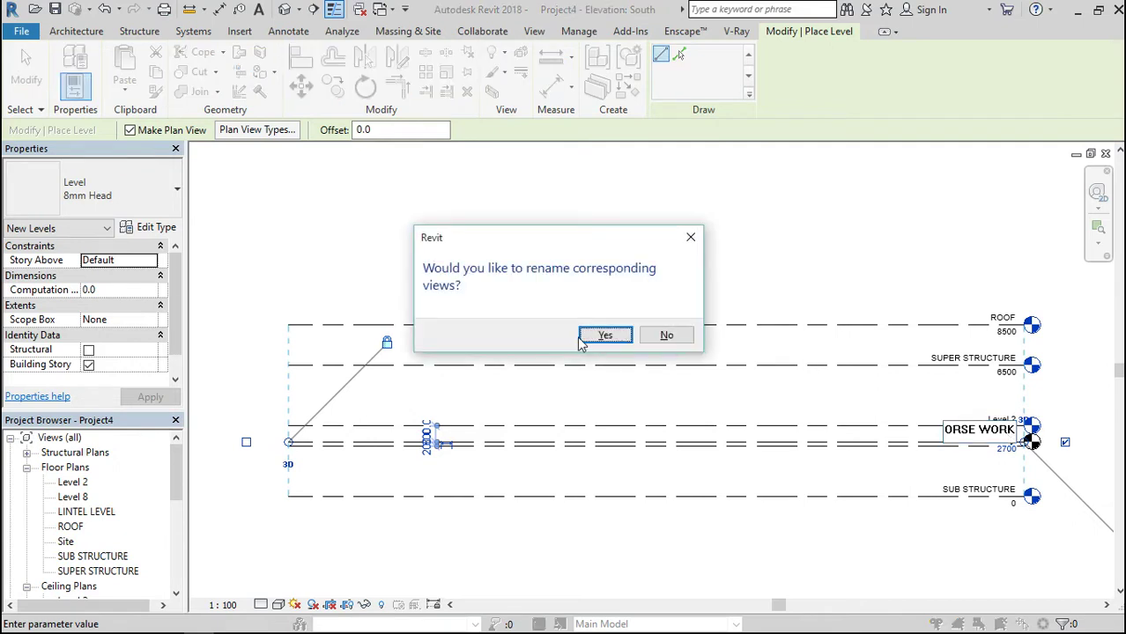
left_click(595, 340)
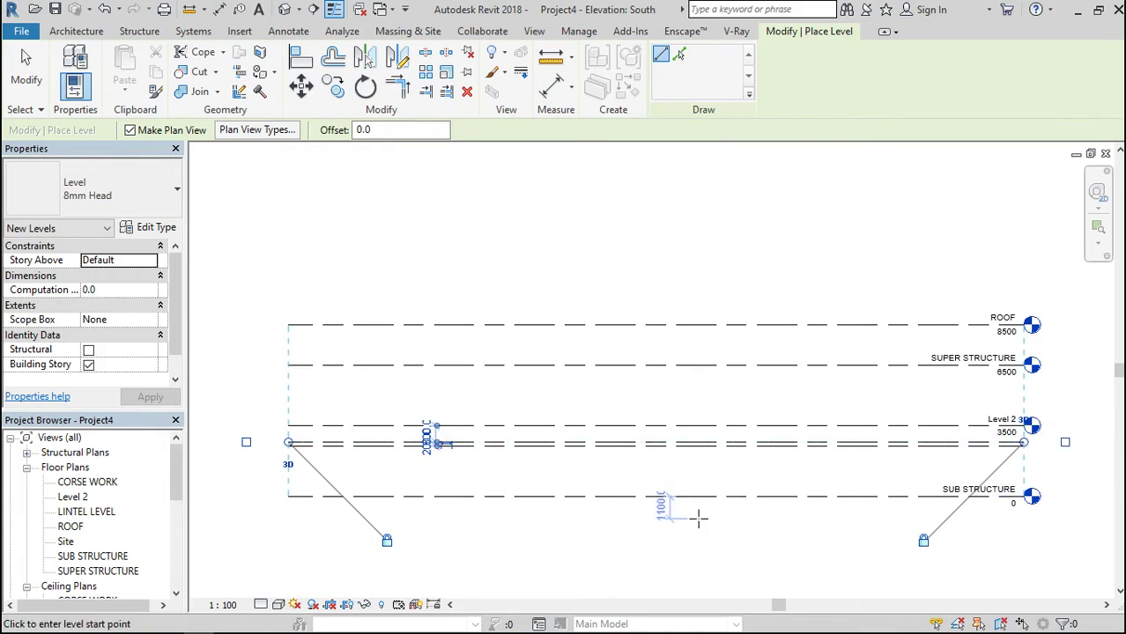
key("Escape")
key("Escape")
scroll(757, 435, "down", 1)
scroll(456, 458, "up", 1)
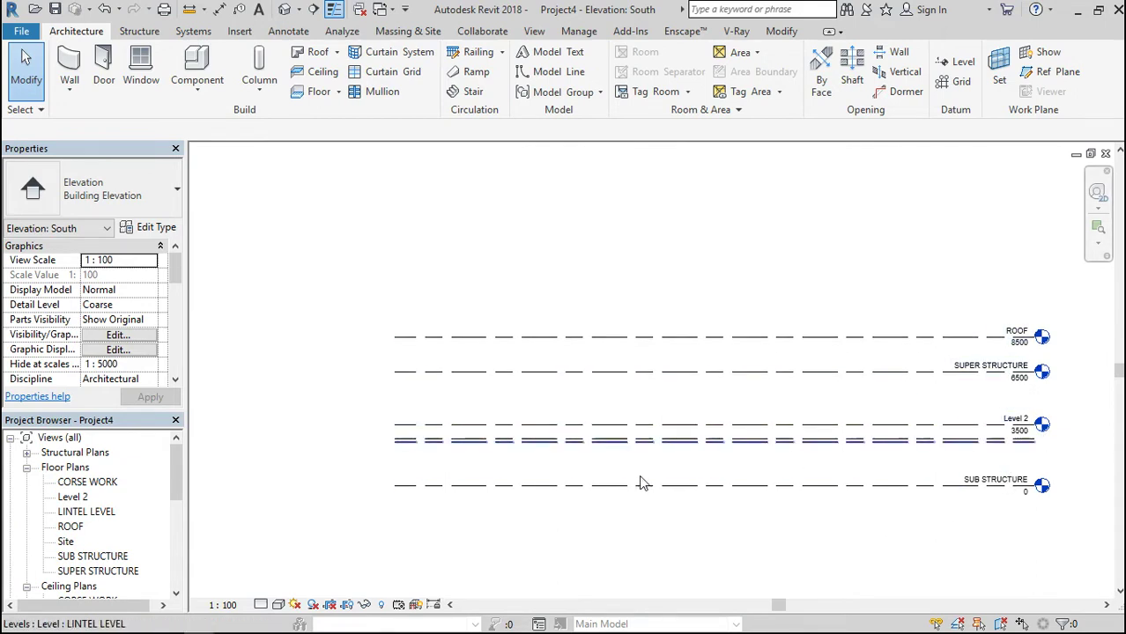
scroll(371, 472, "up", 1)
scroll(653, 346, "down", 1)
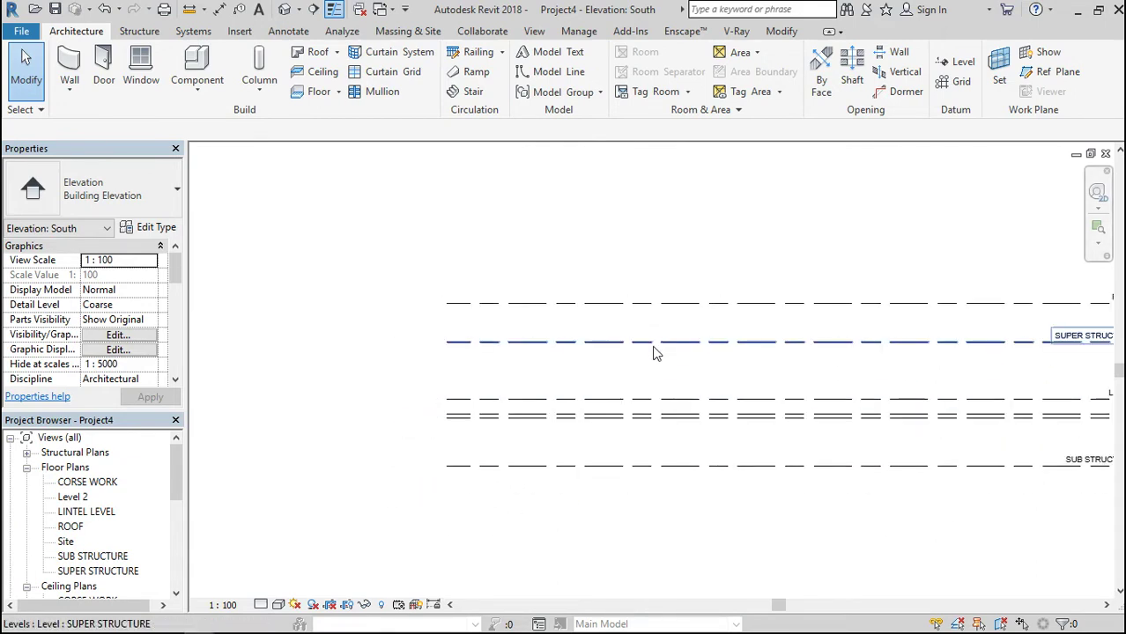
scroll(653, 352, "down", 1)
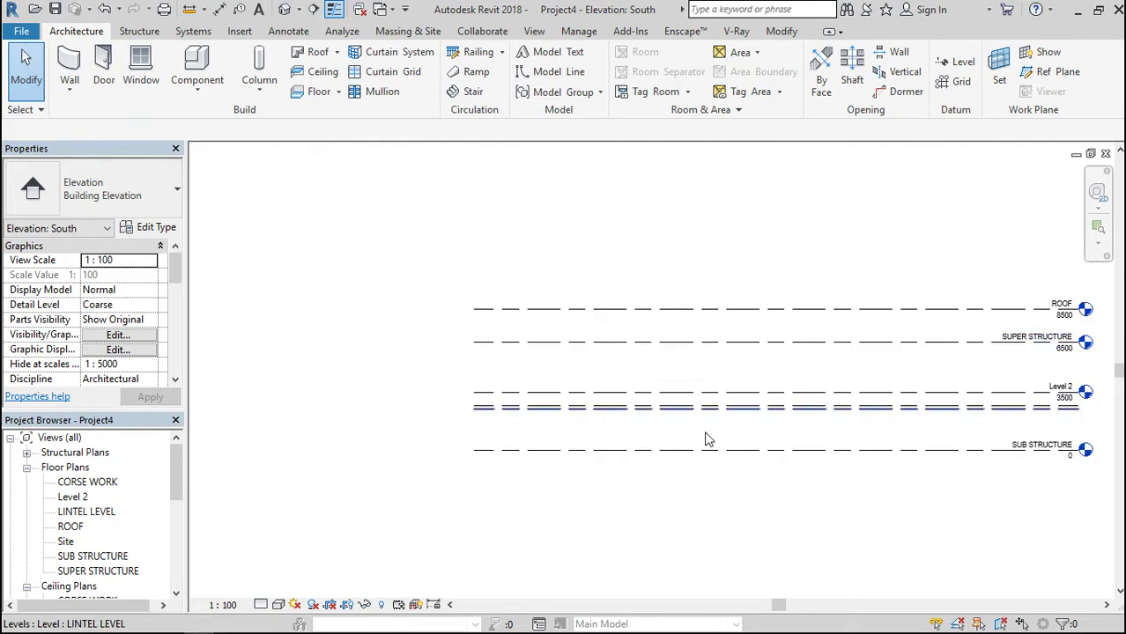
scroll(511, 407, "up", 1)
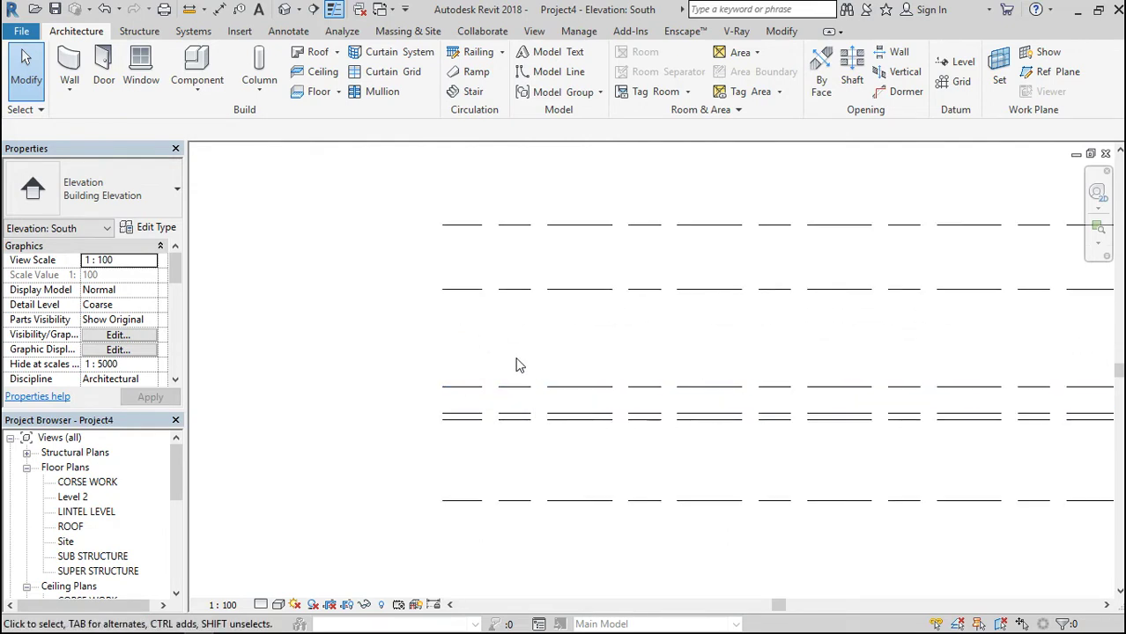
scroll(490, 353, "down", 2)
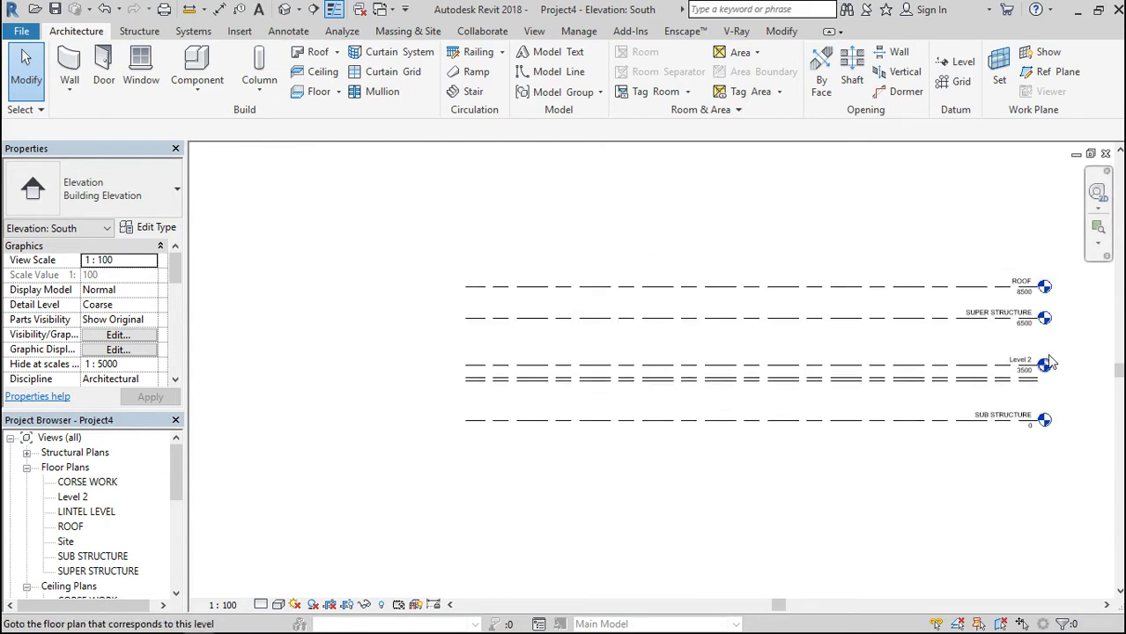
scroll(1047, 352, "up", 2)
left_click(780, 32)
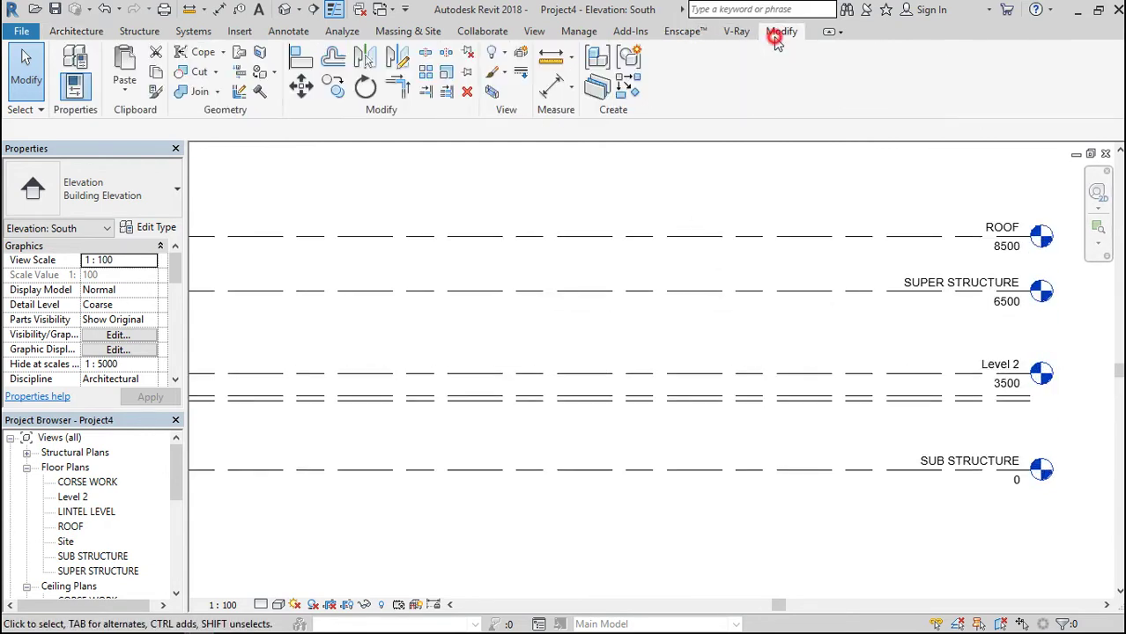
left_click(550, 57)
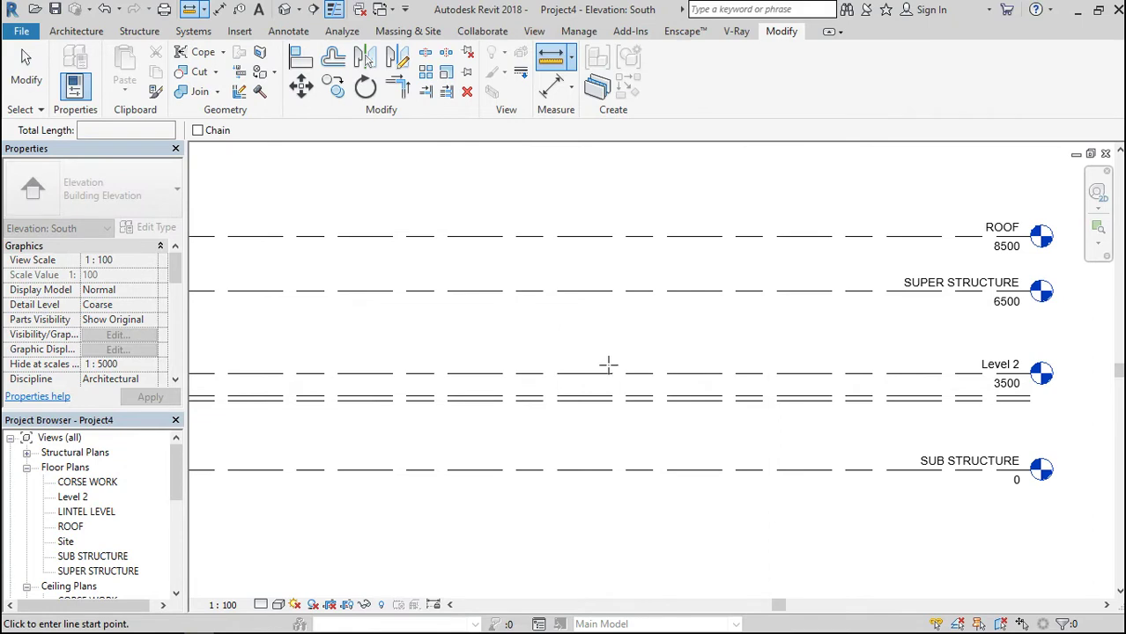
left_click(604, 374)
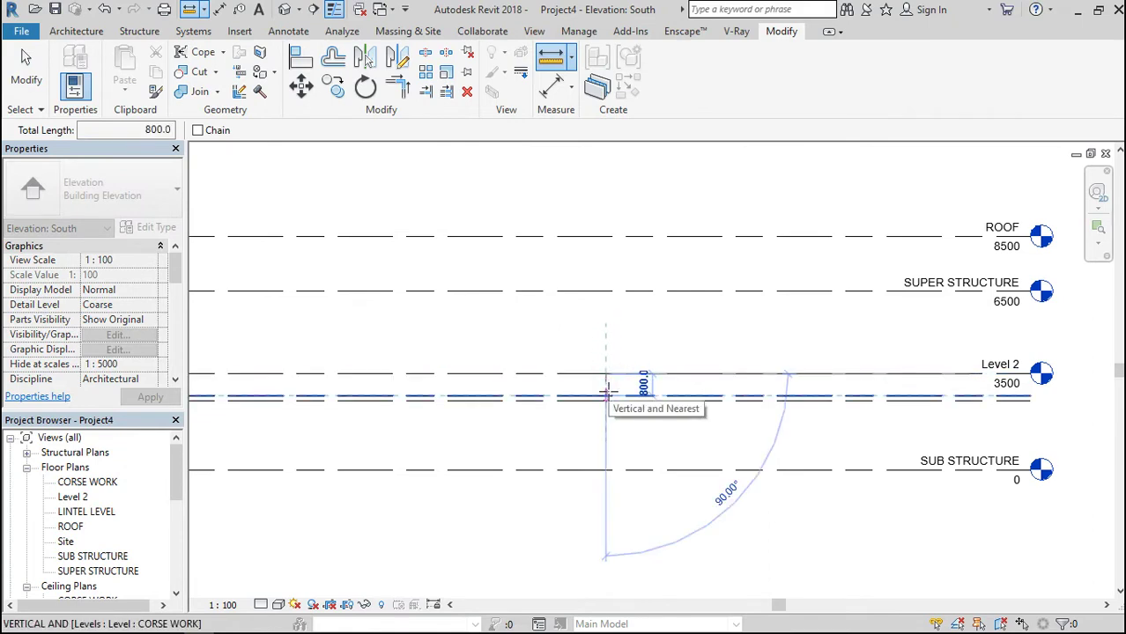
key("Escape")
key("Escape")
scroll(614, 389, "up", 1)
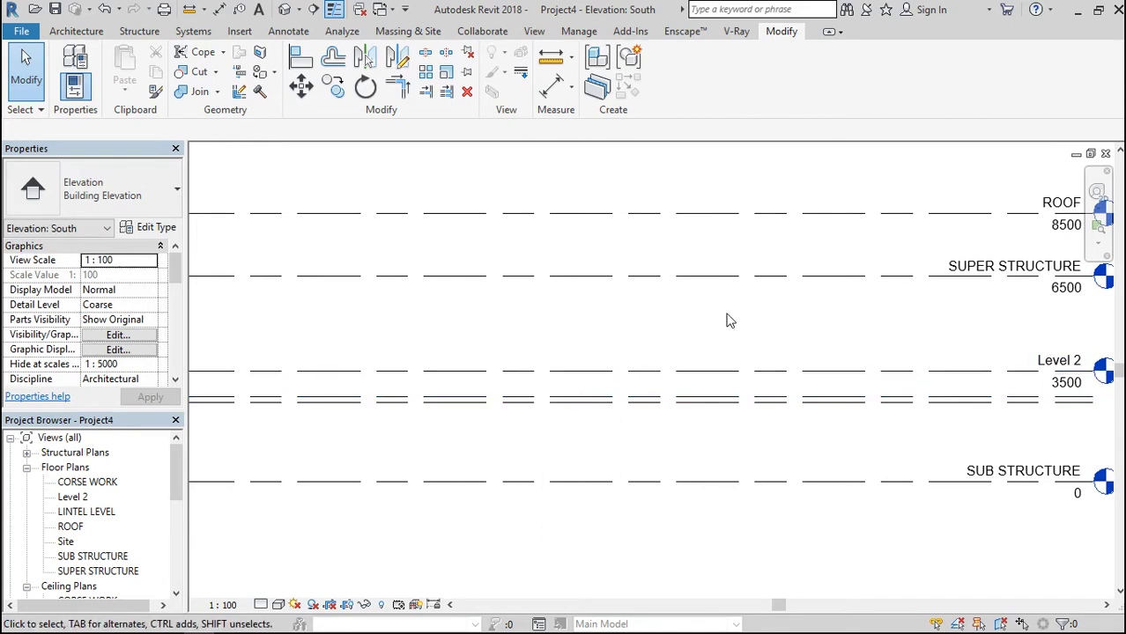
scroll(740, 449, "down", 3)
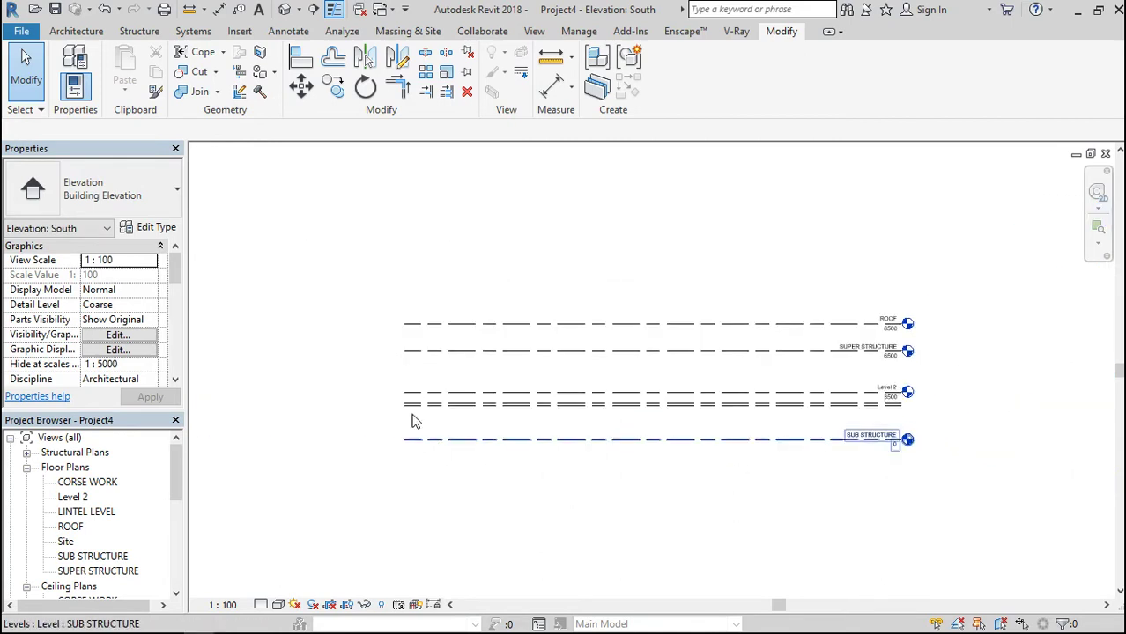
scroll(445, 382, "up", 3)
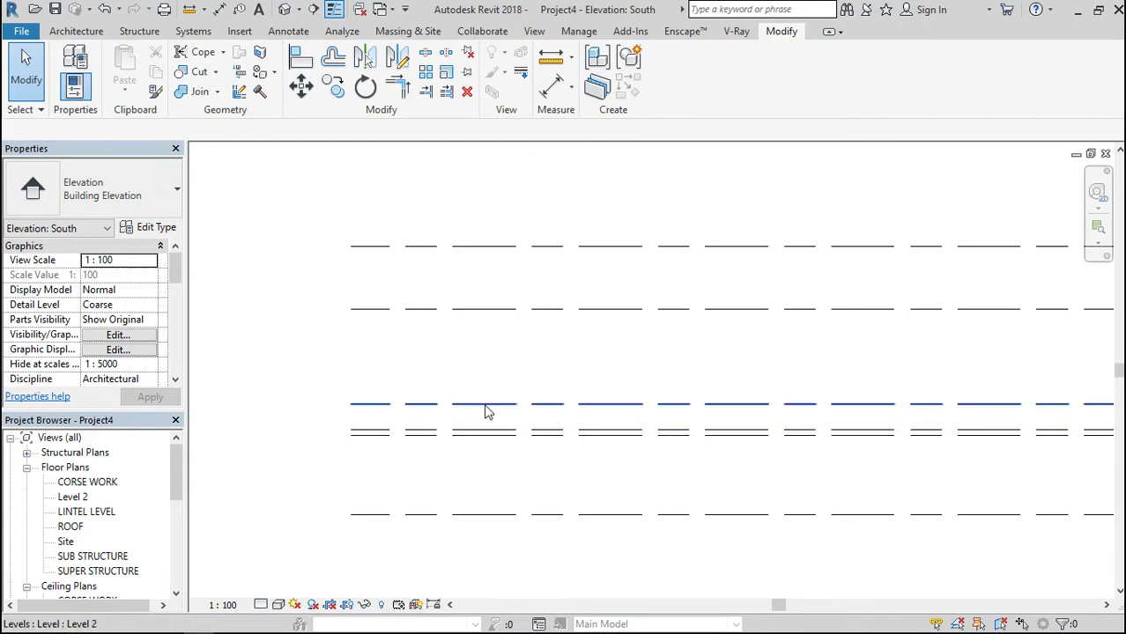
scroll(485, 410, "down", 2)
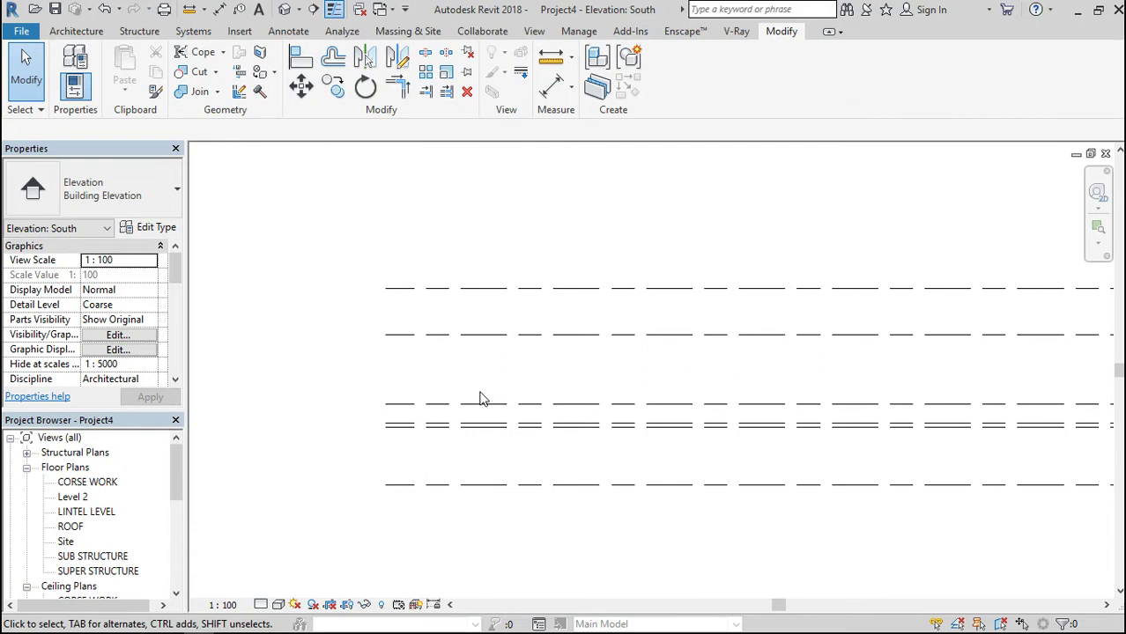
scroll(494, 392, "down", 2)
Zoom the South elevation in and out to review the levels, then return to the Architecture tab.
scroll(596, 405, "down", 1)
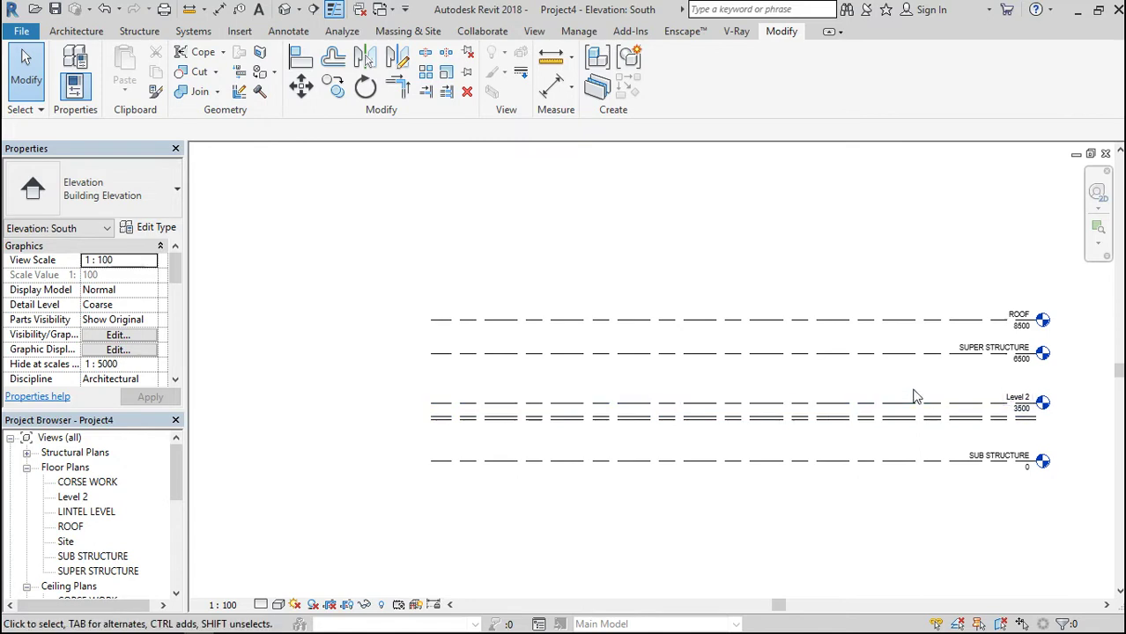
scroll(913, 397, "up", 2)
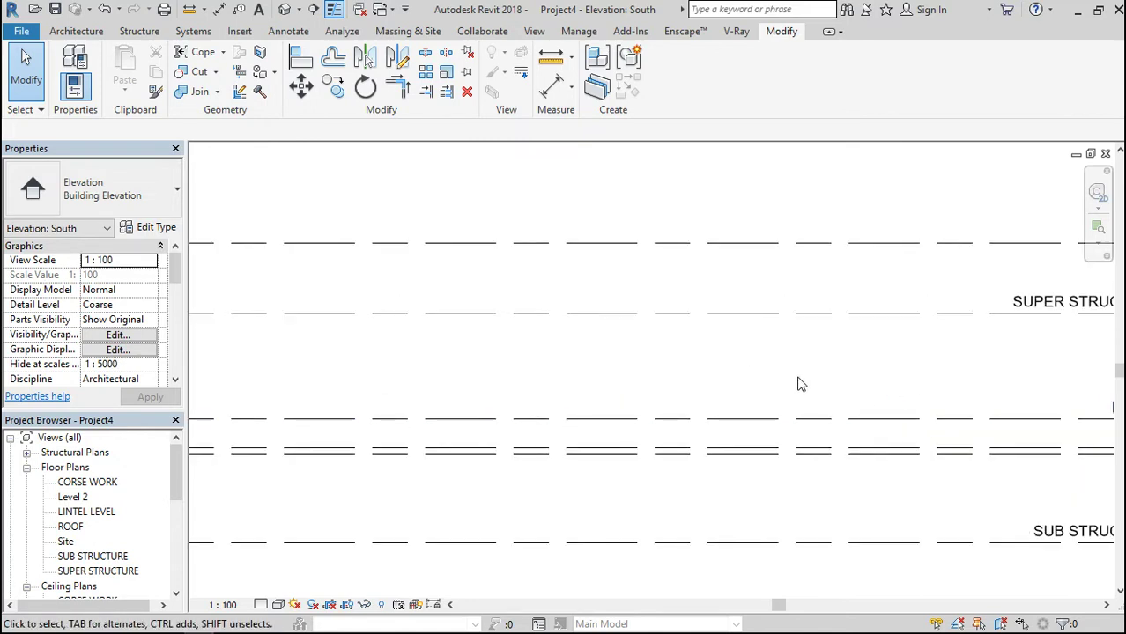
scroll(797, 384, "down", 2)
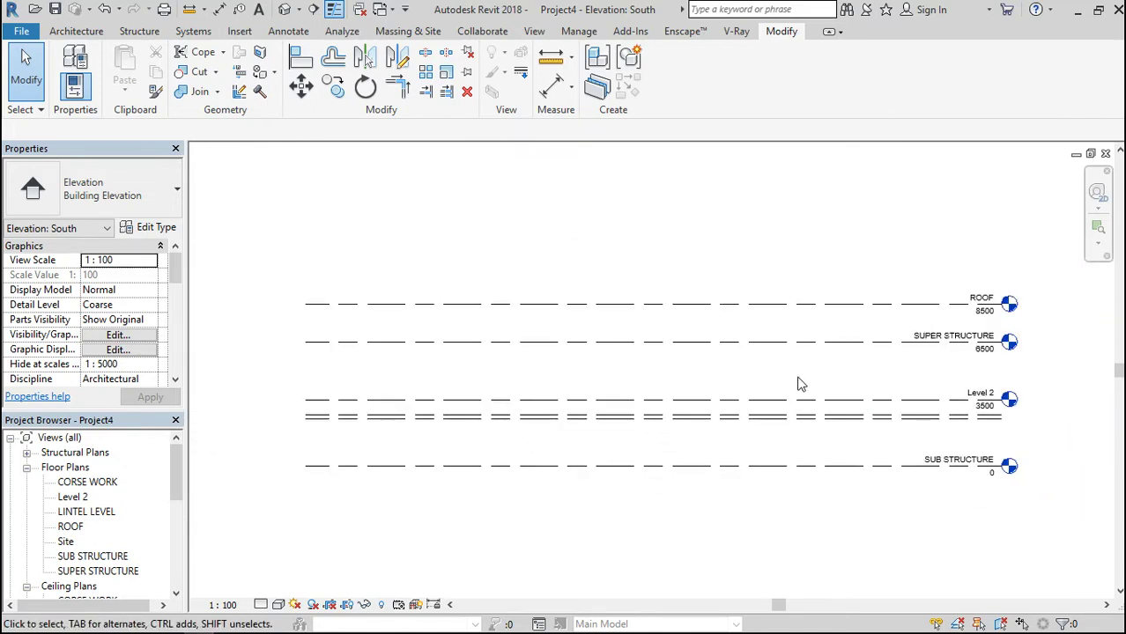
scroll(1014, 464, "up", 1)
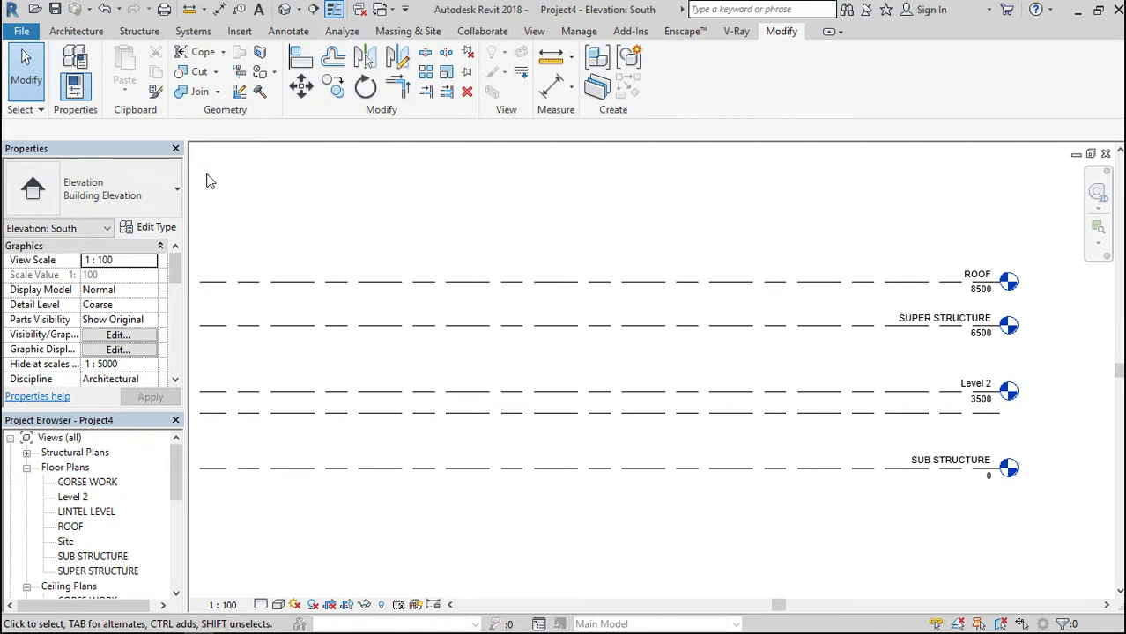
left_click(78, 34)
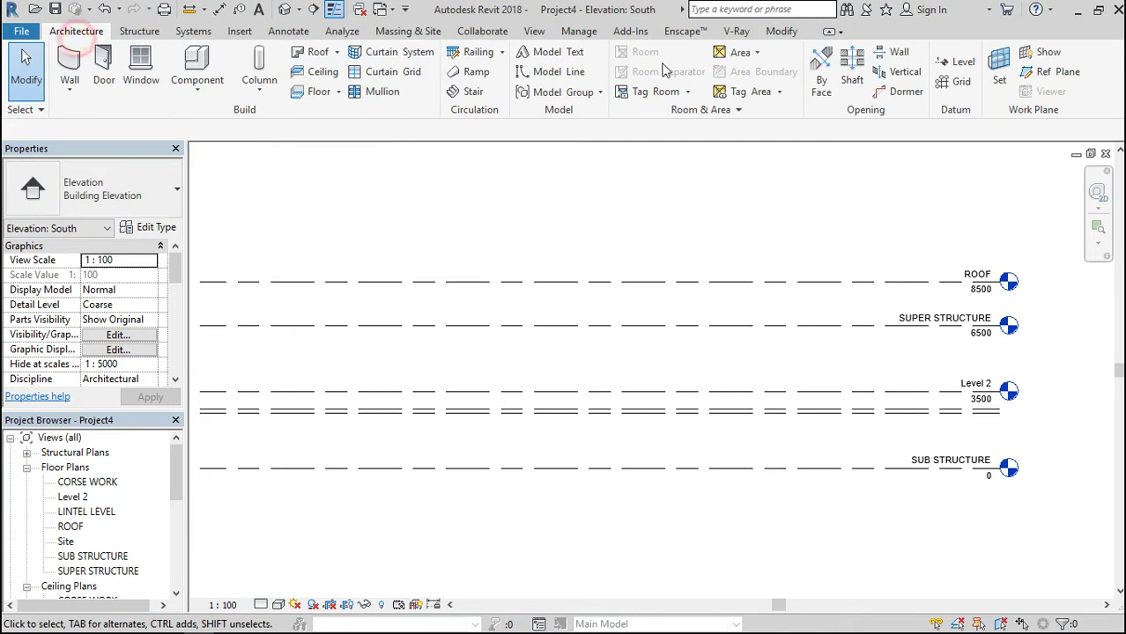
Place a new Level 9 at 4600 above Level 2 and select its 1100 spacing for editing.
left_click(948, 68)
scroll(1061, 397, "down", 1)
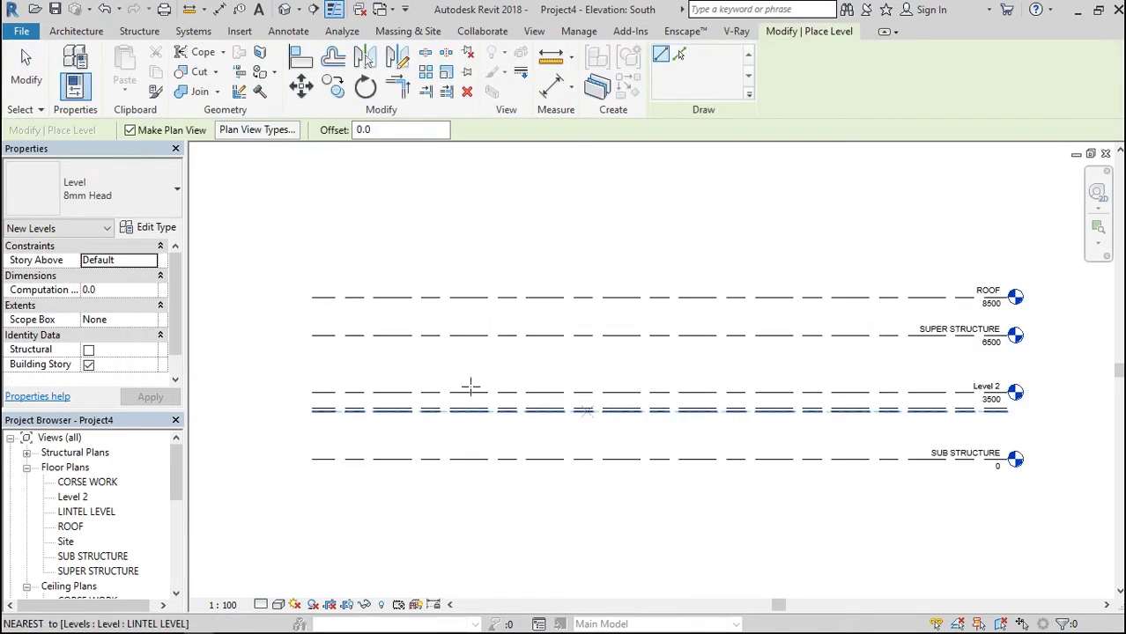
left_click(312, 371)
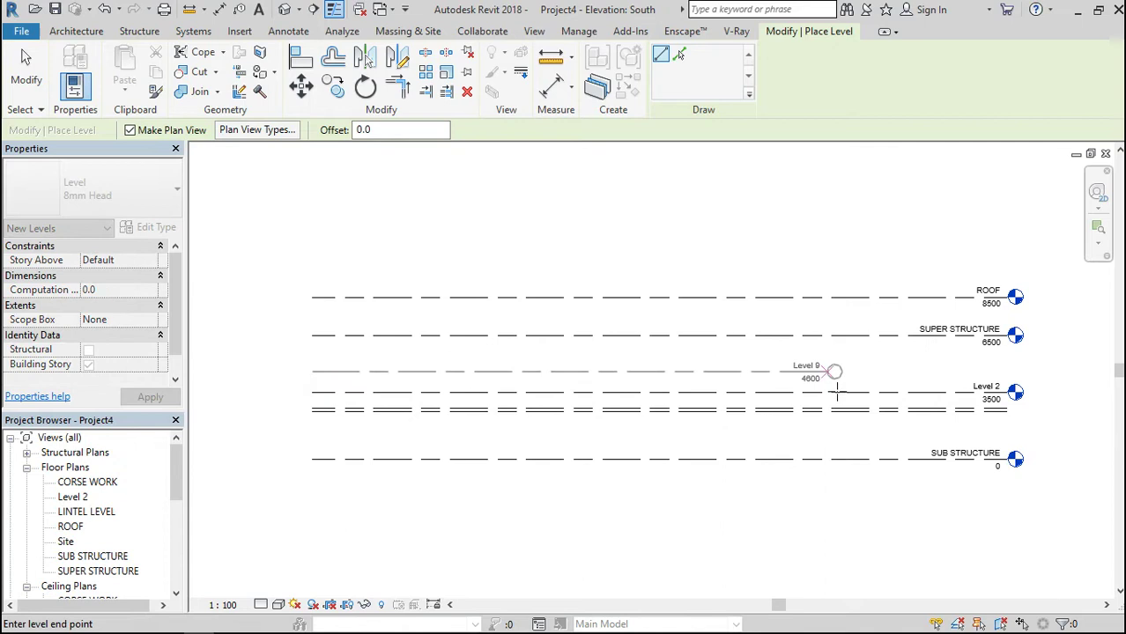
left_click(1011, 515)
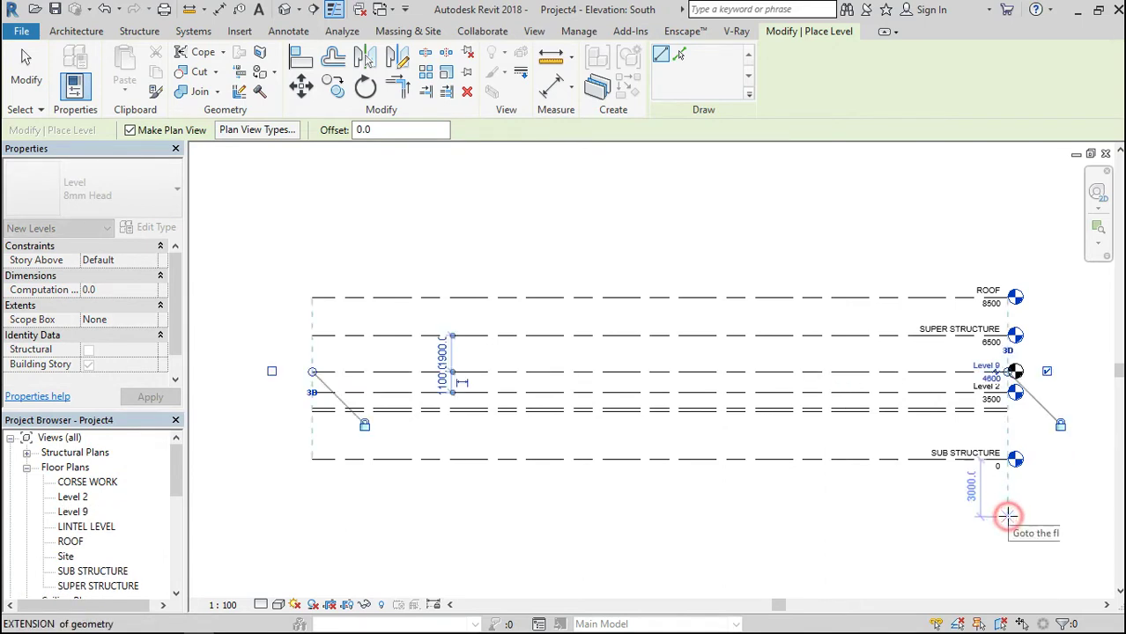
left_click(441, 382)
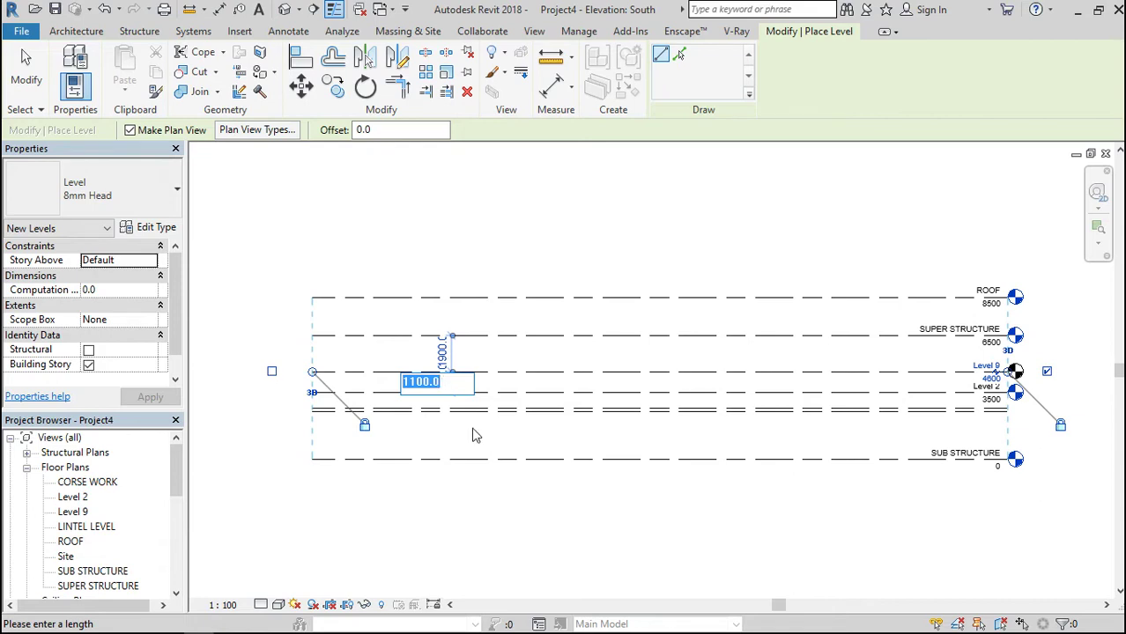
Set the new level's spacing above Level 2 to 300, placing it at 3800.
scroll(404, 425, "up", 2)
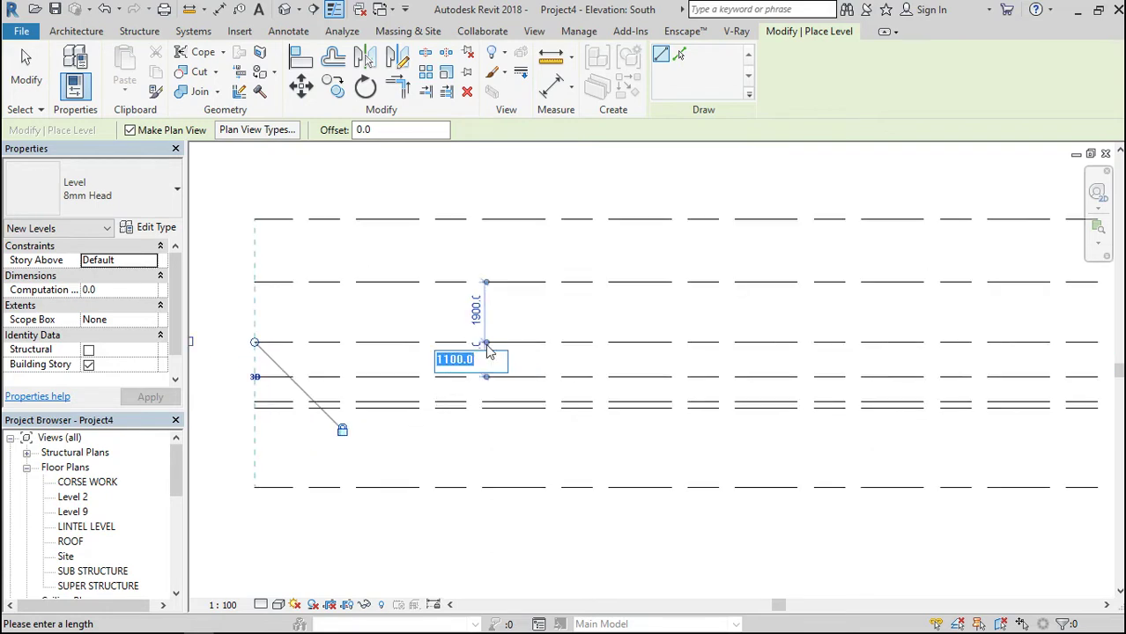
type("250")
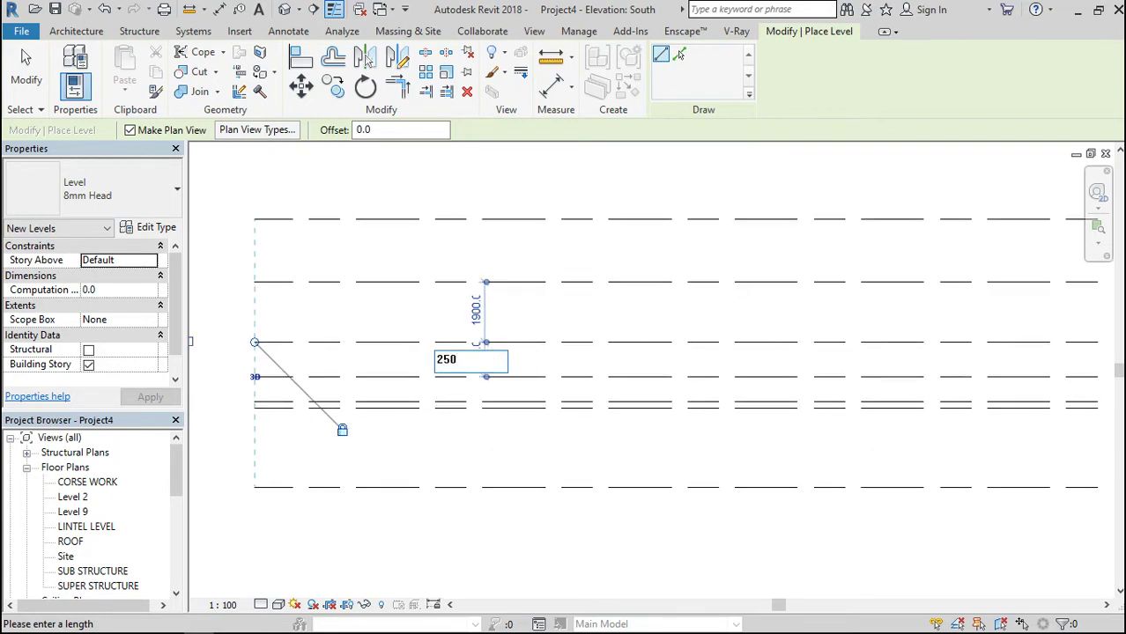
key("BackSpace")
key("BackSpace")
key("BackSpace")
type("300")
key("Return")
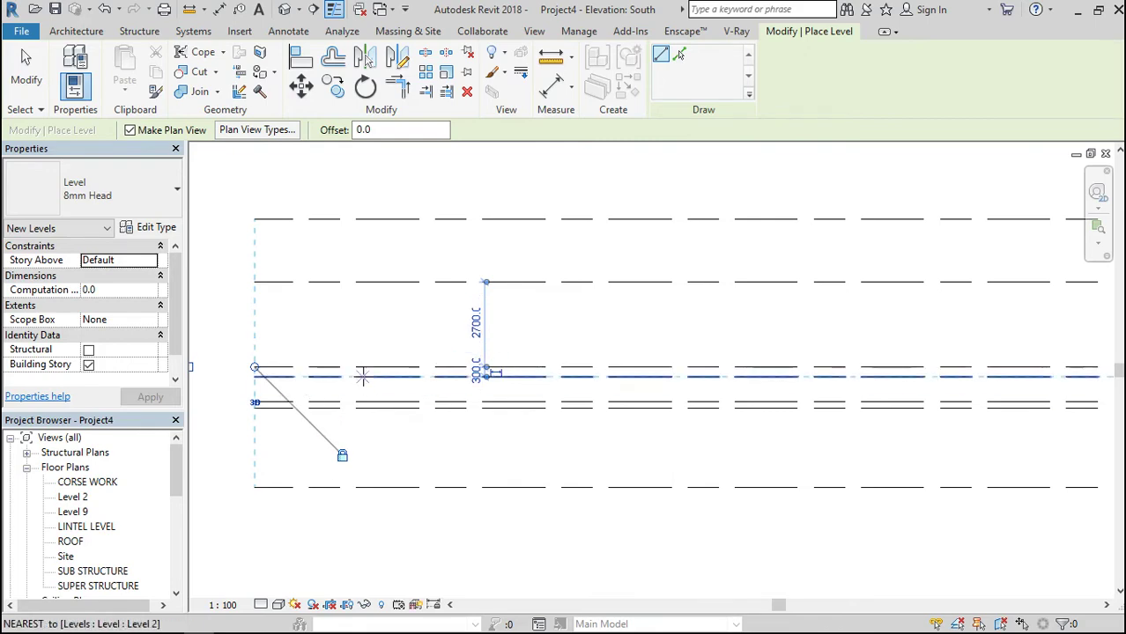
Rename Level 9 to FLOOR LEVEL2 and rename its floor plan view to match.
scroll(365, 377, "down", 4)
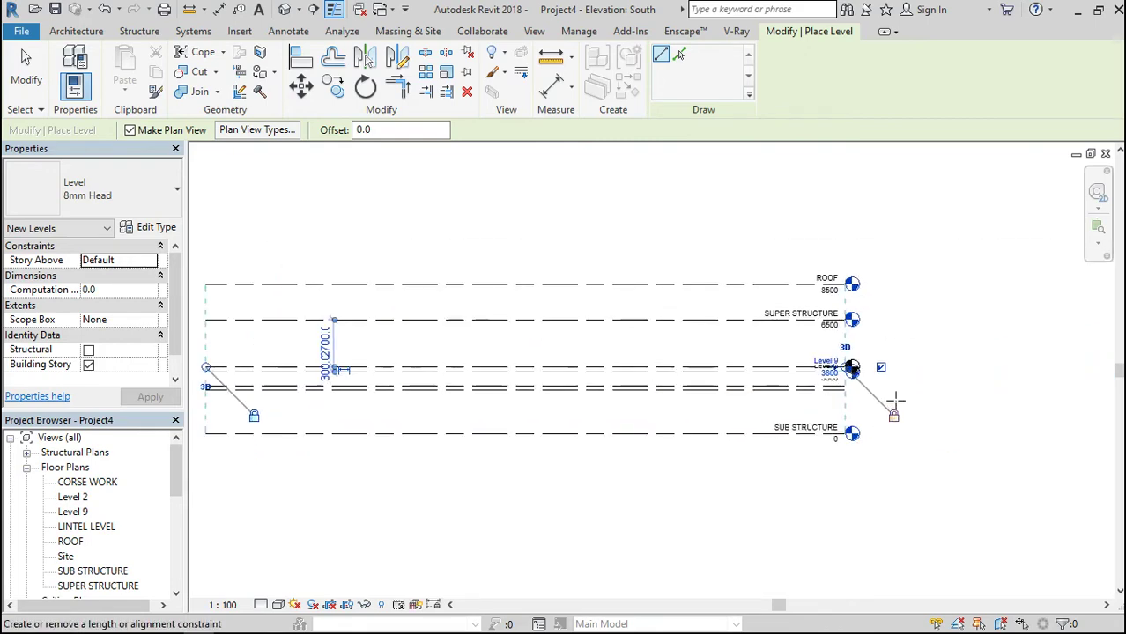
scroll(894, 409, "up", 3)
left_click(759, 325)
left_click(760, 325)
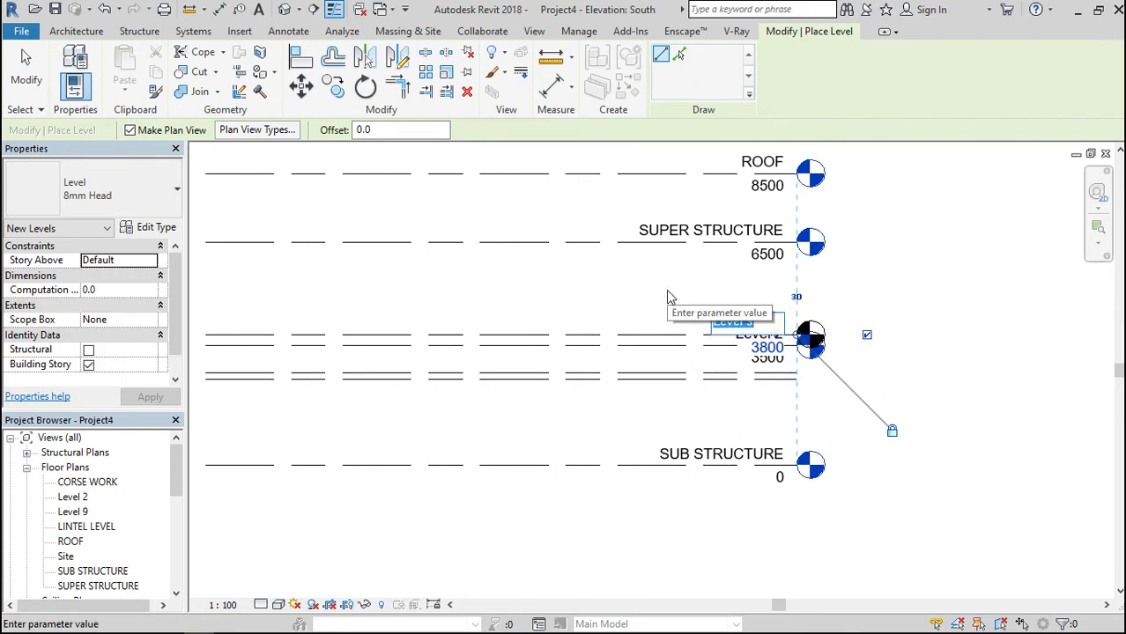
type("FLOOR")
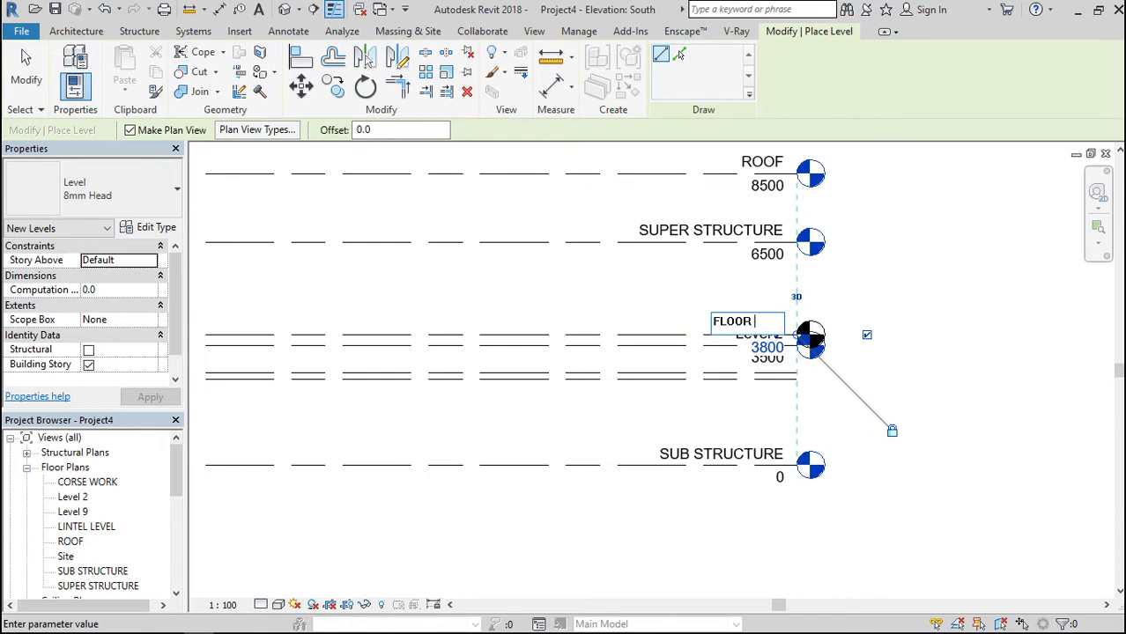
type(" LEVEL2")
key("Return")
left_click(605, 335)
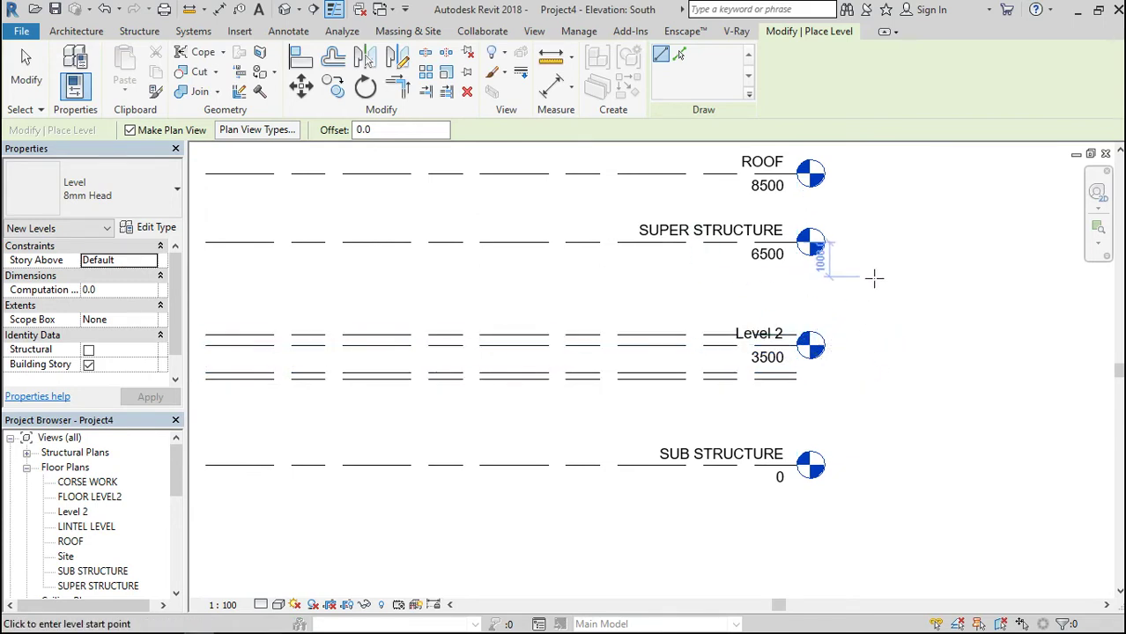
Draw a new level above SUB STRUCTURE and change its 1200 spacing to 300.
scroll(874, 277, "down", 2)
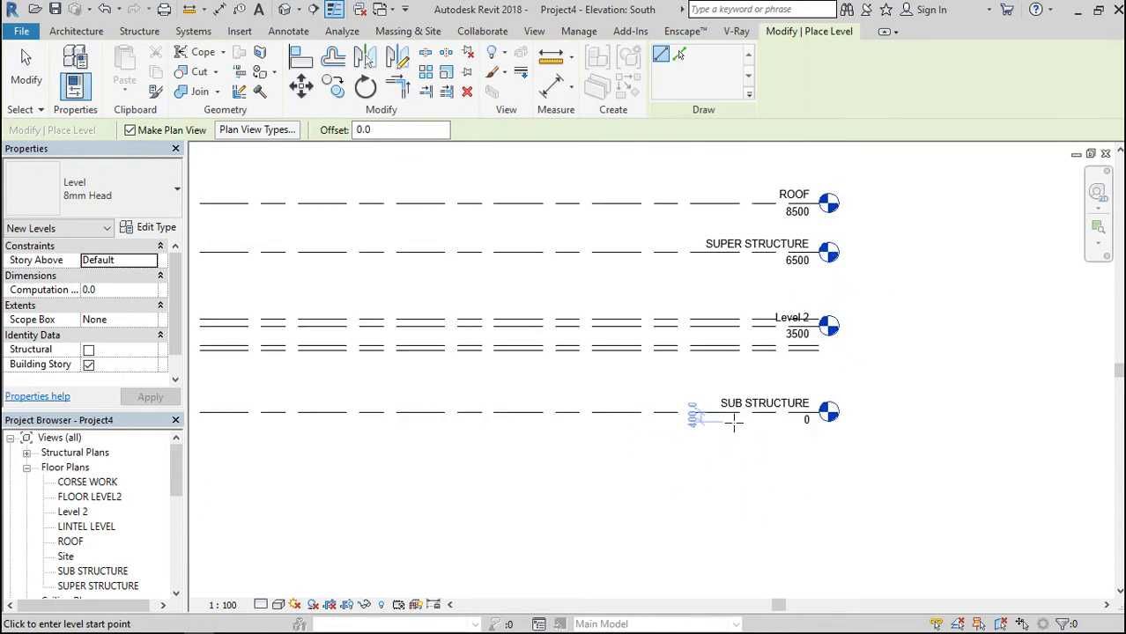
scroll(729, 420, "down", 1)
scroll(559, 260, "down", 2)
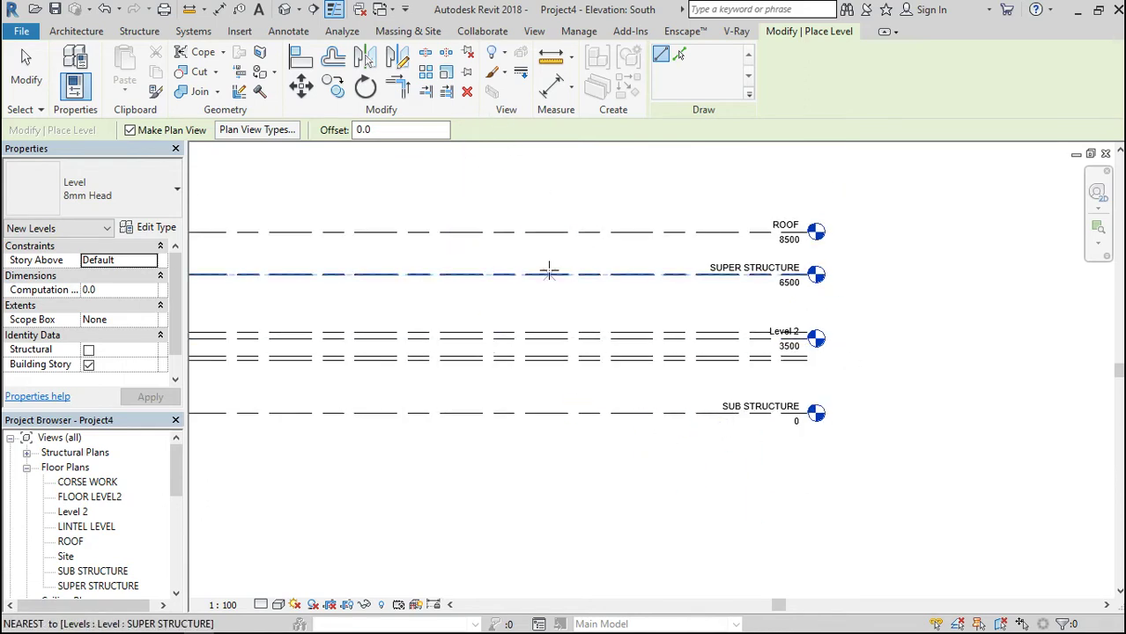
scroll(428, 244, "down", 1)
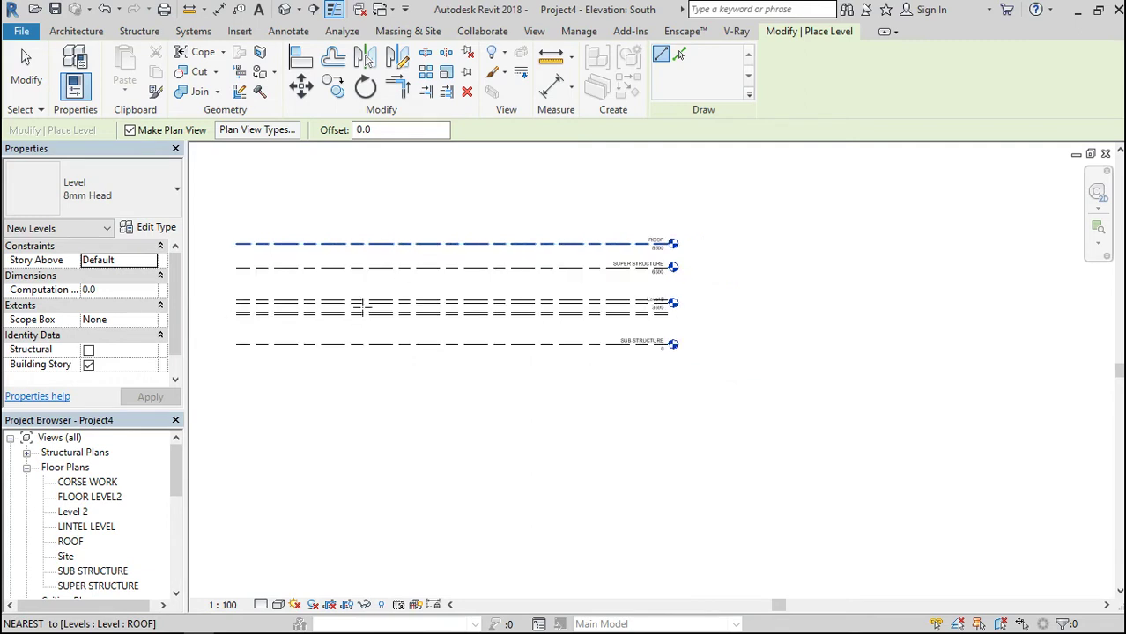
scroll(244, 323, "up", 2)
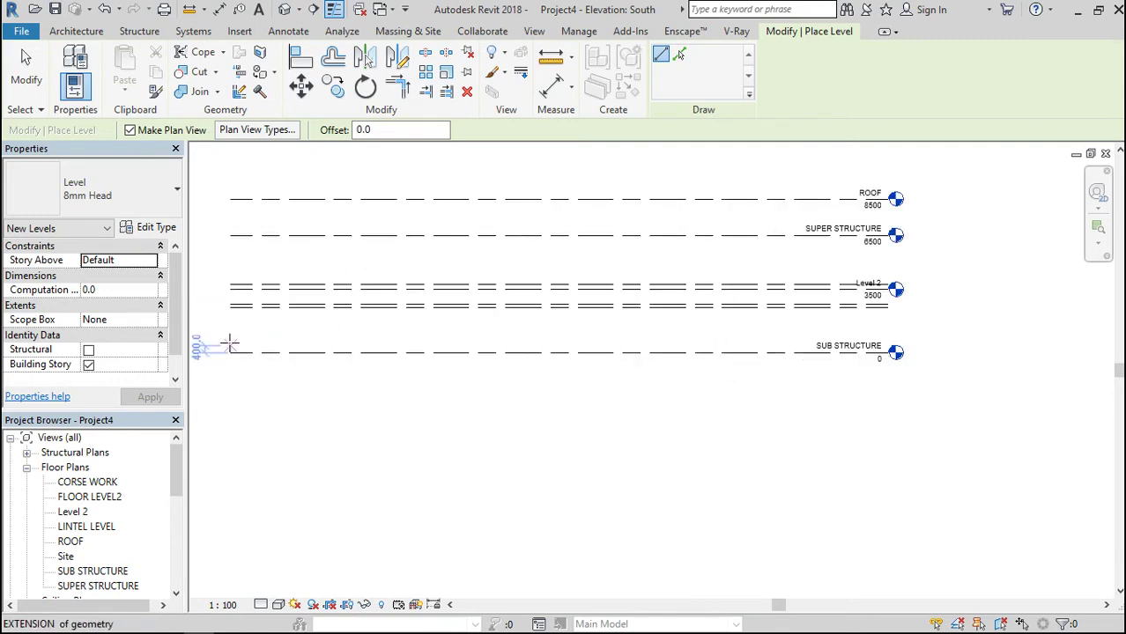
left_click(230, 330)
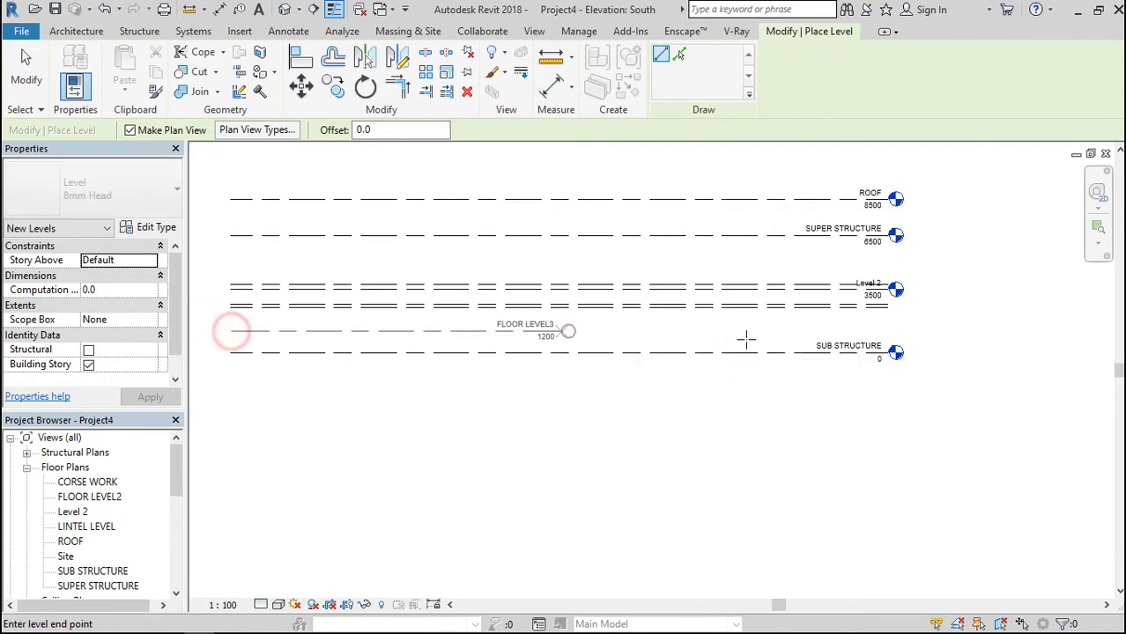
left_click(885, 424)
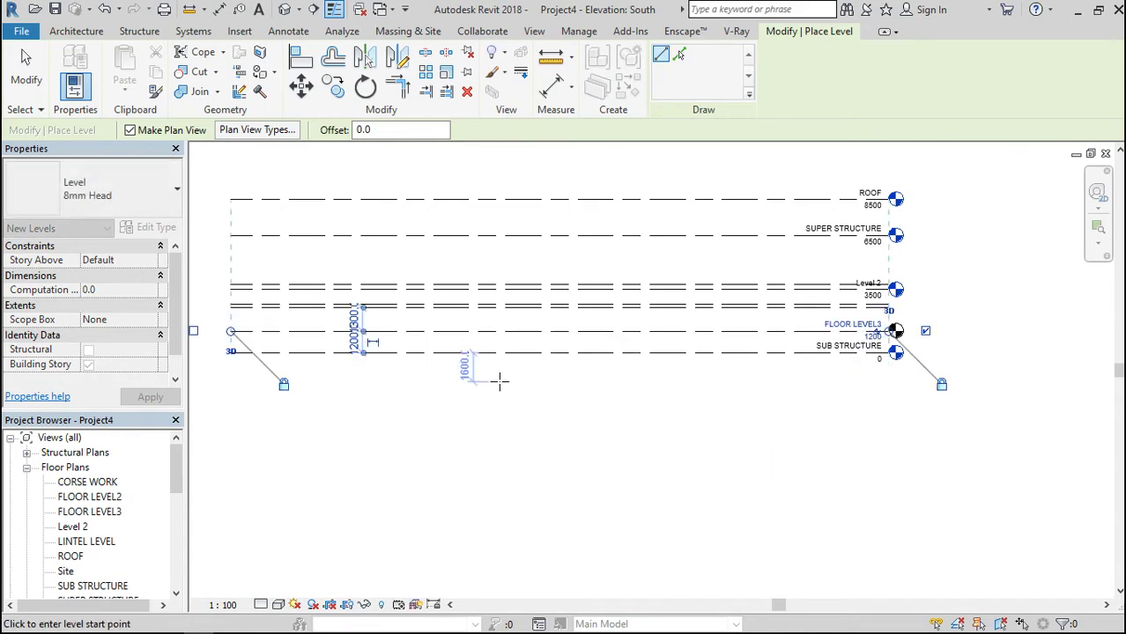
left_click(354, 343)
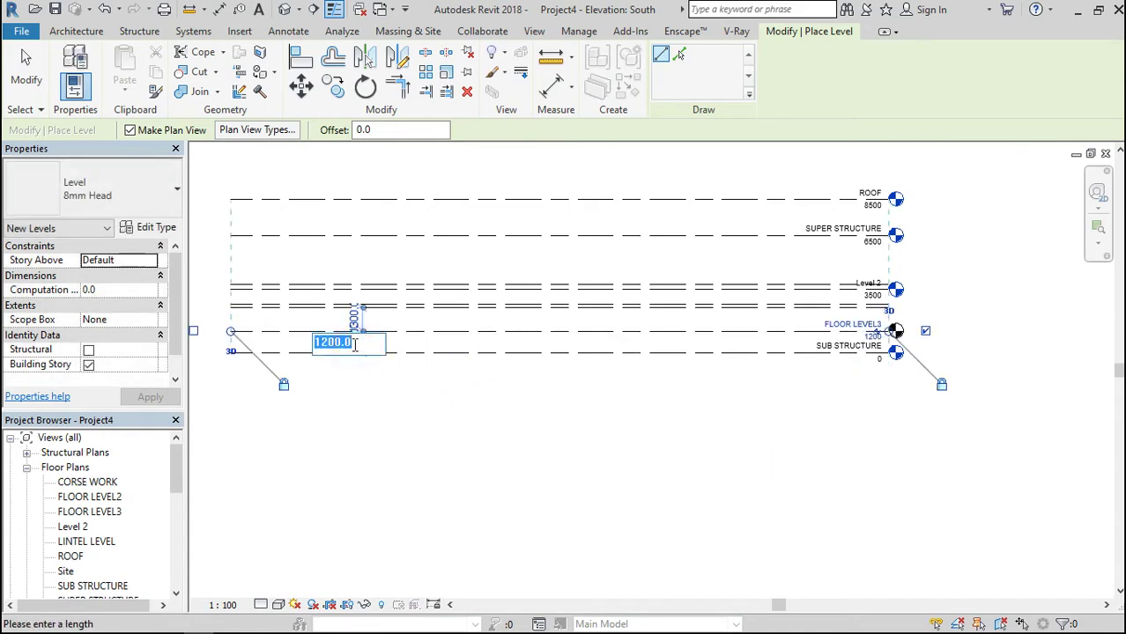
type("300")
key("Return")
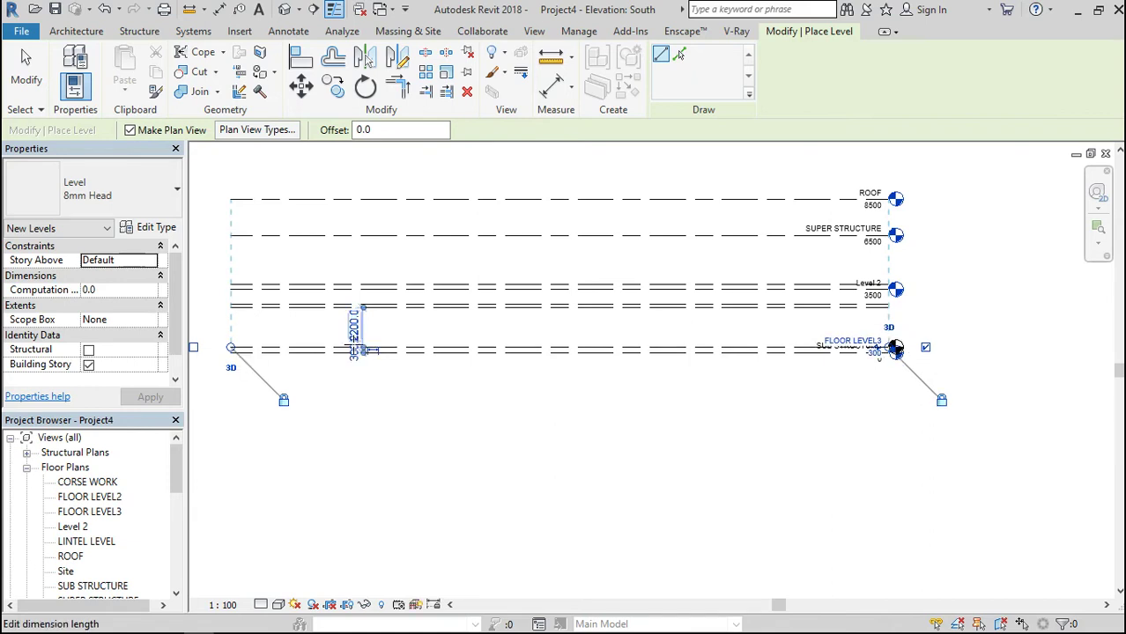
Rename the 300 level to FLOOR LEVEL1, renaming its corresponding views too.
scroll(879, 353, "up", 4)
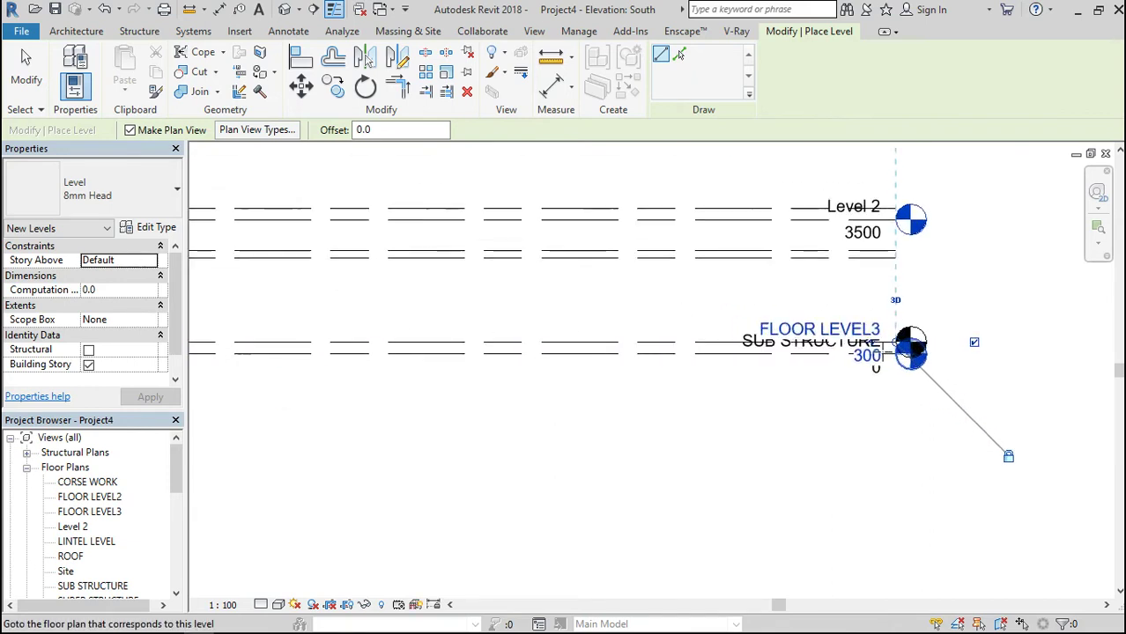
left_click(855, 326)
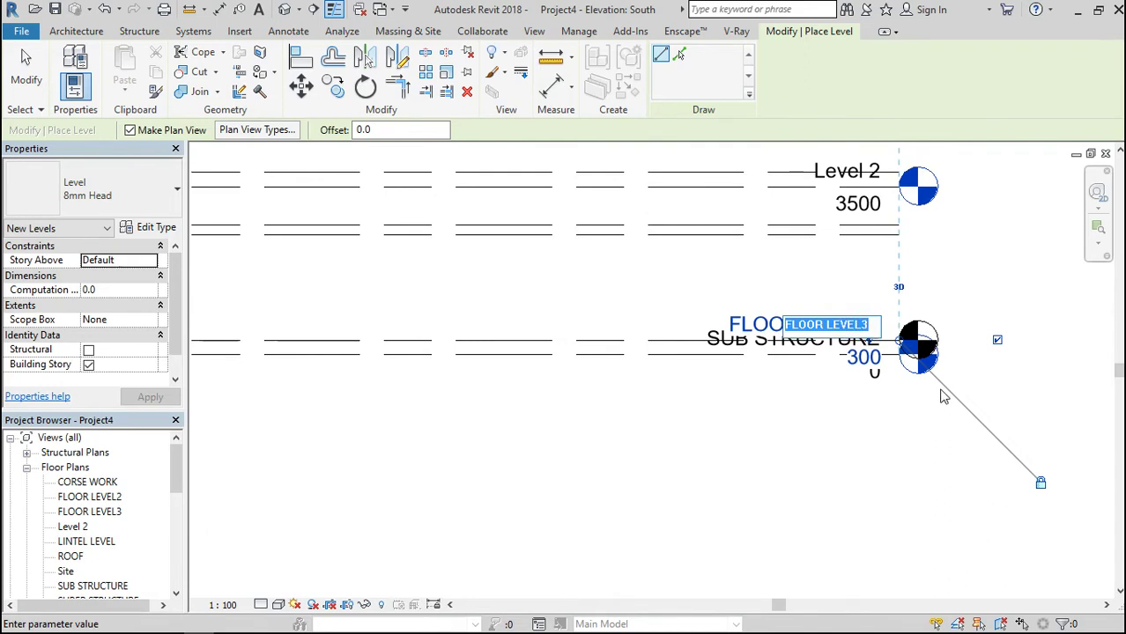
scroll(932, 395, "down", 2)
scroll(925, 401, "up", 1)
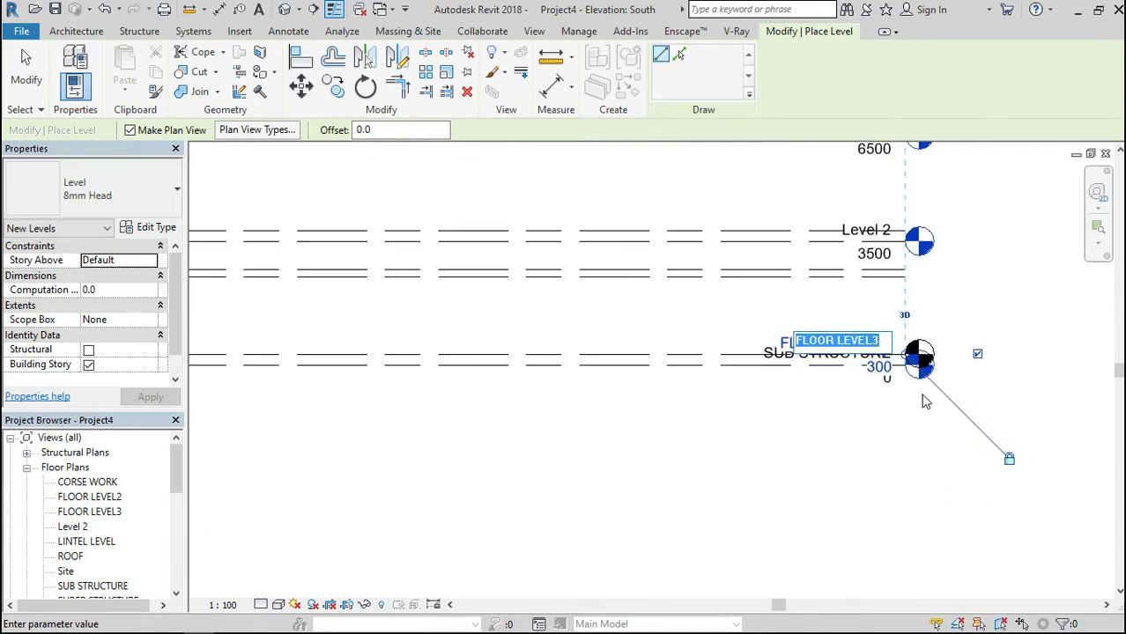
left_click(883, 340)
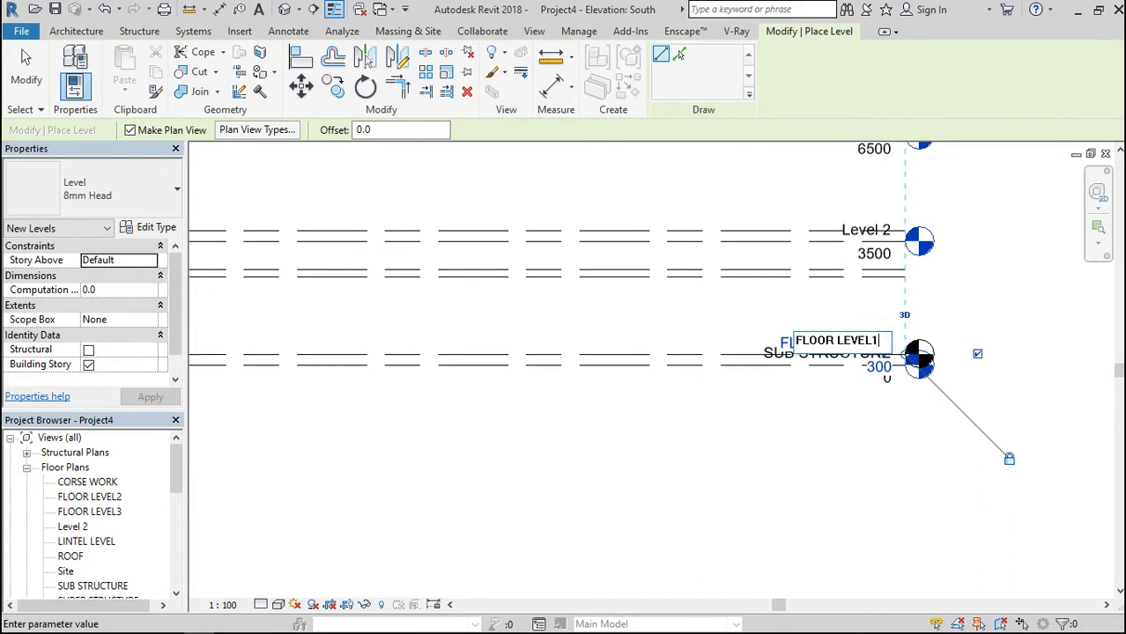
key("Return")
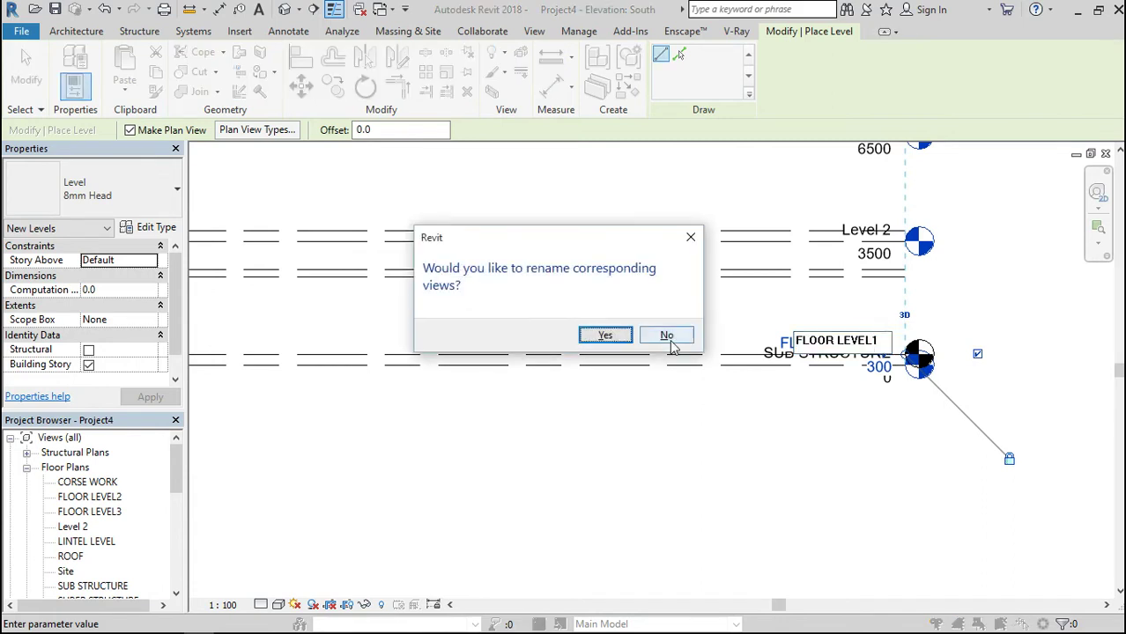
left_click(607, 335)
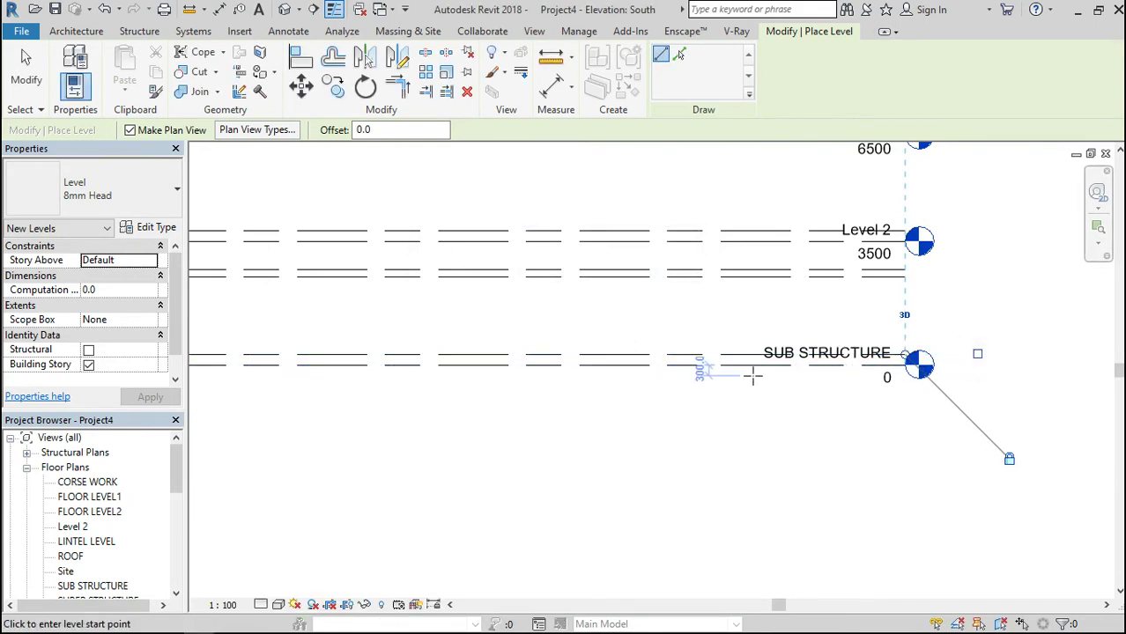
Exit the Level tool and review the levels in the elevation.
key("Escape")
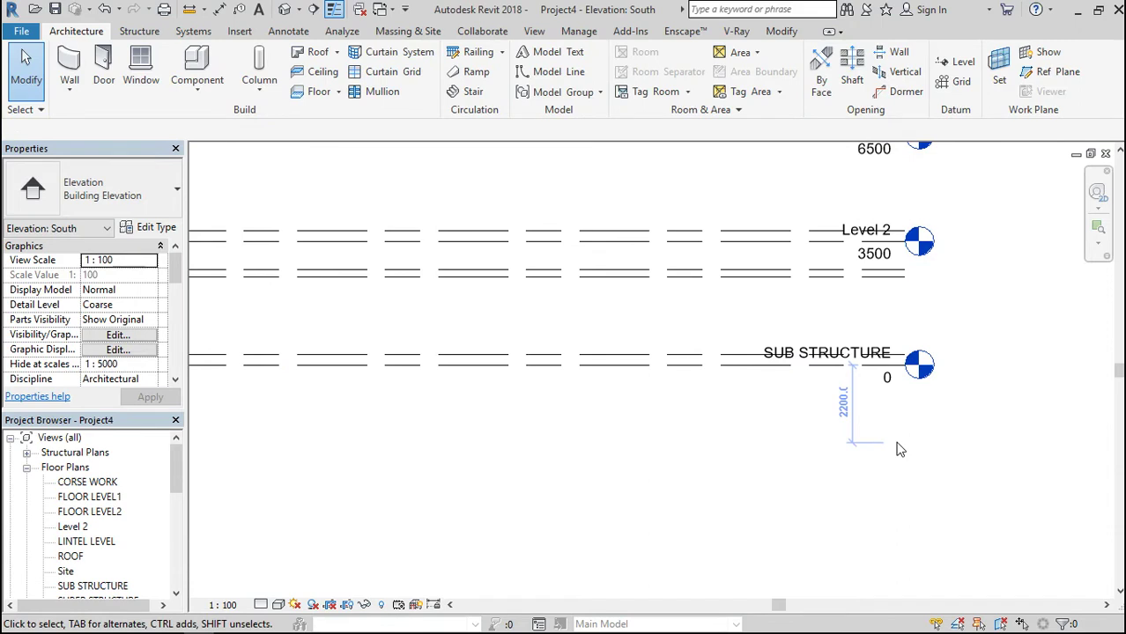
scroll(899, 450, "down", 2)
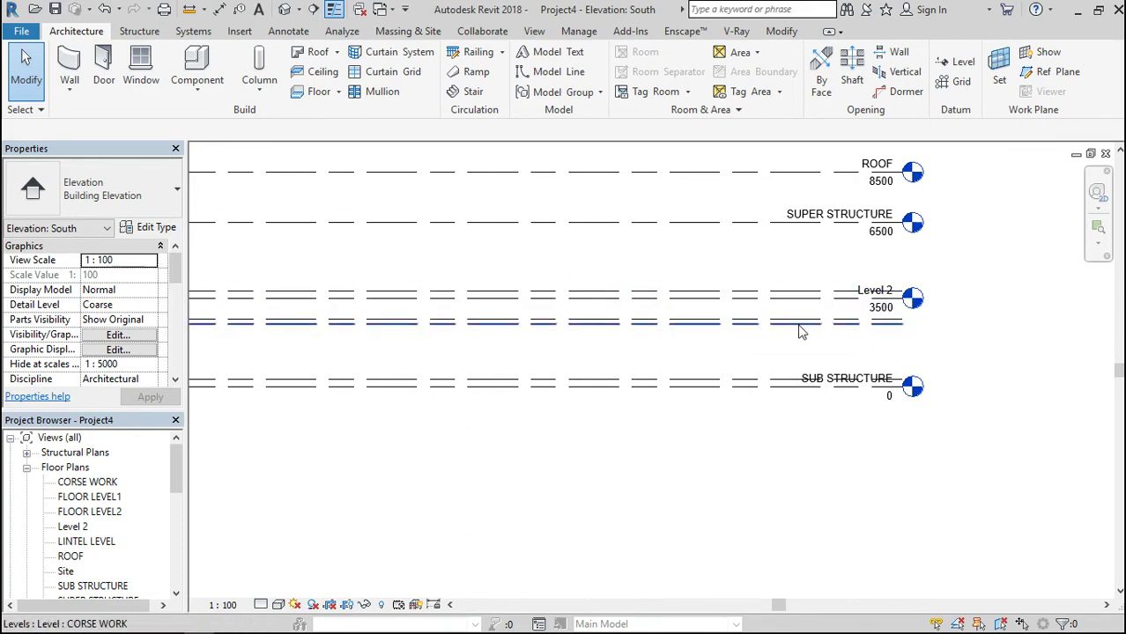
scroll(802, 331, "down", 1)
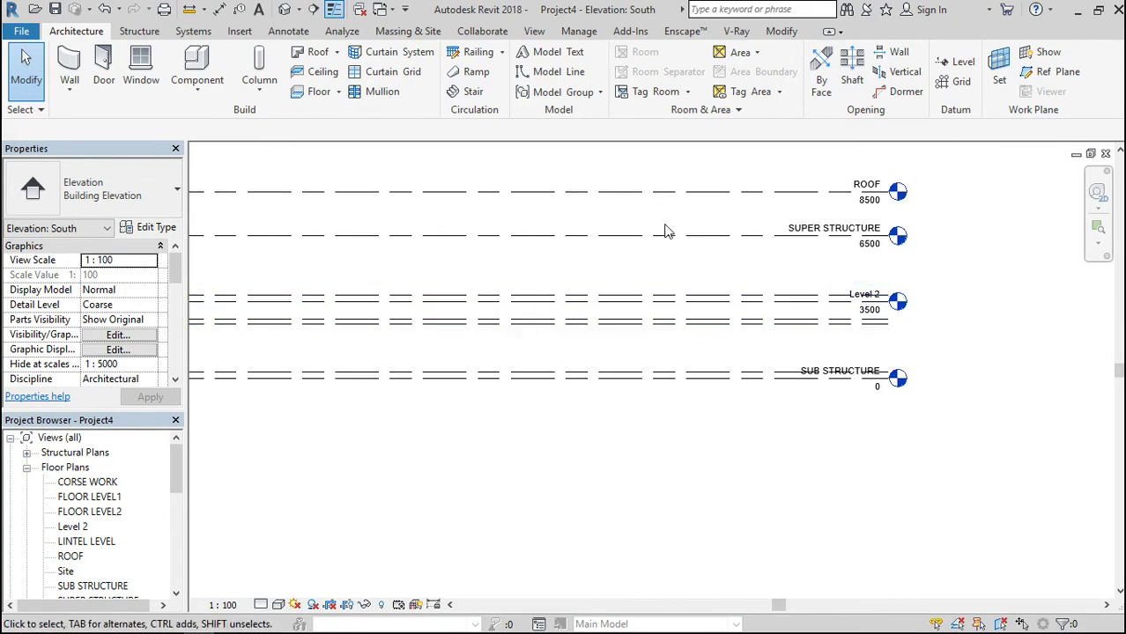
scroll(773, 272, "down", 1)
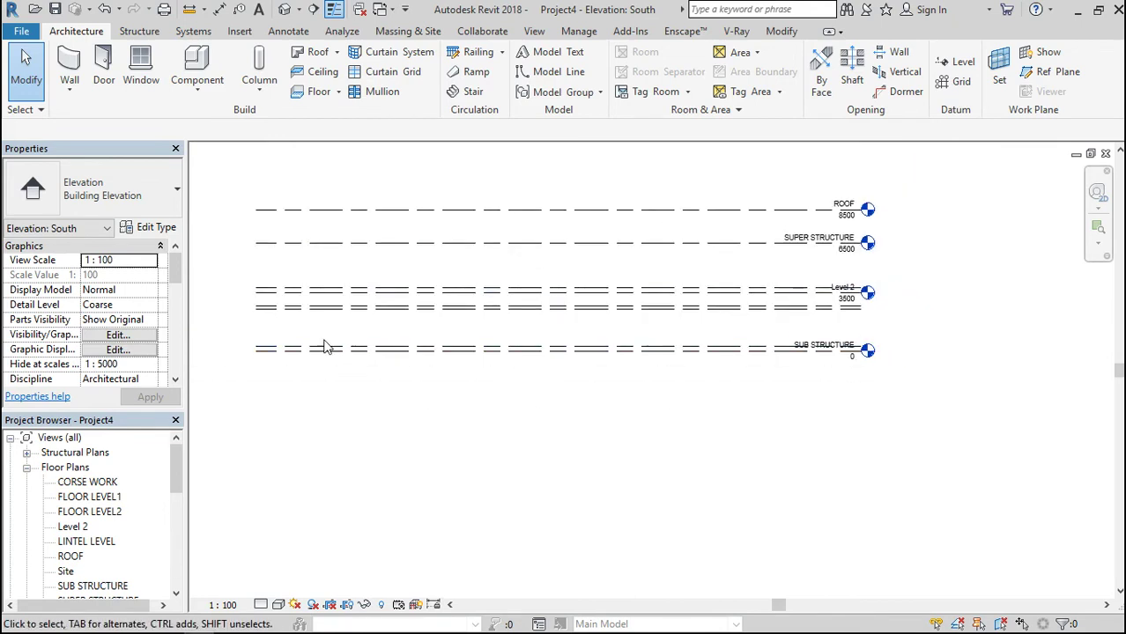
scroll(203, 280, "up", 1)
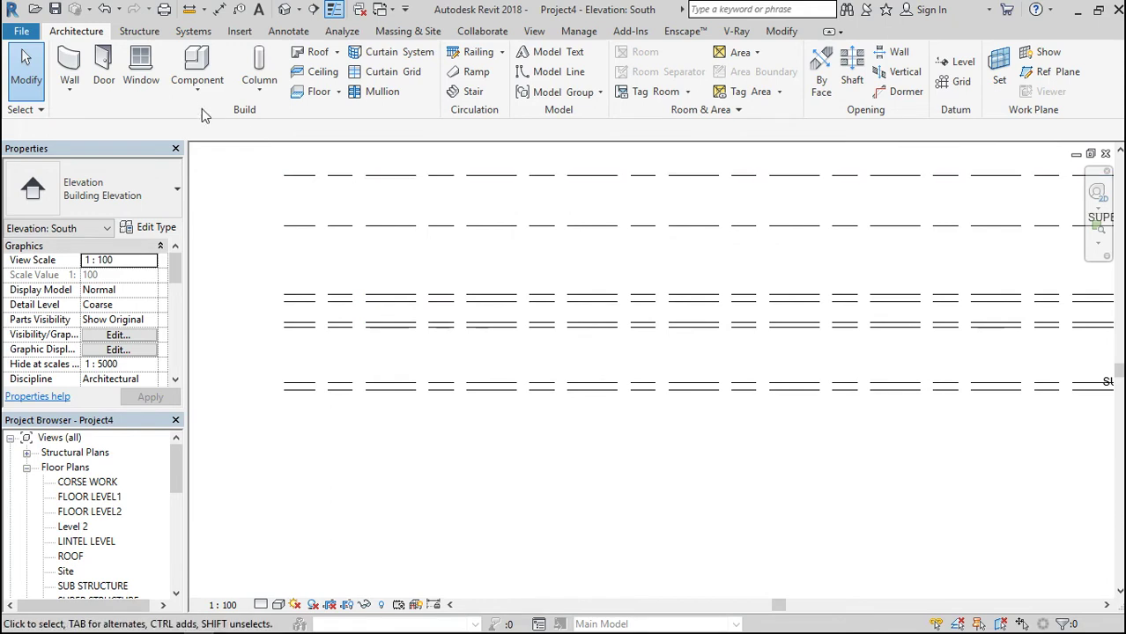
Draw a new level at 5300 in line with the other level heads.
left_click(954, 62)
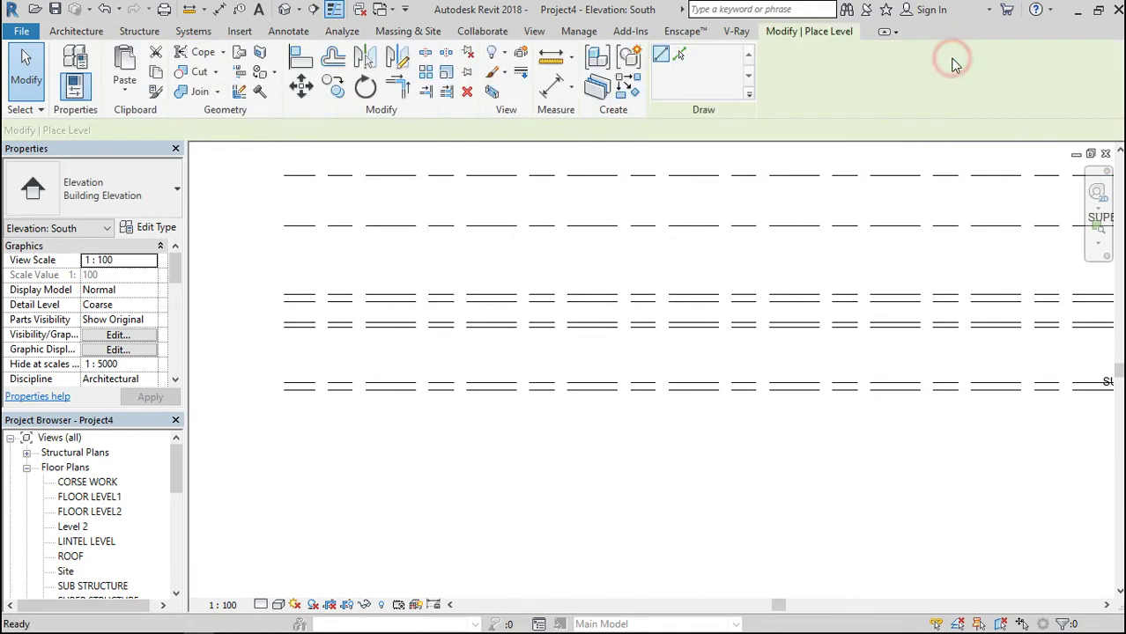
left_click(359, 255)
key("Escape")
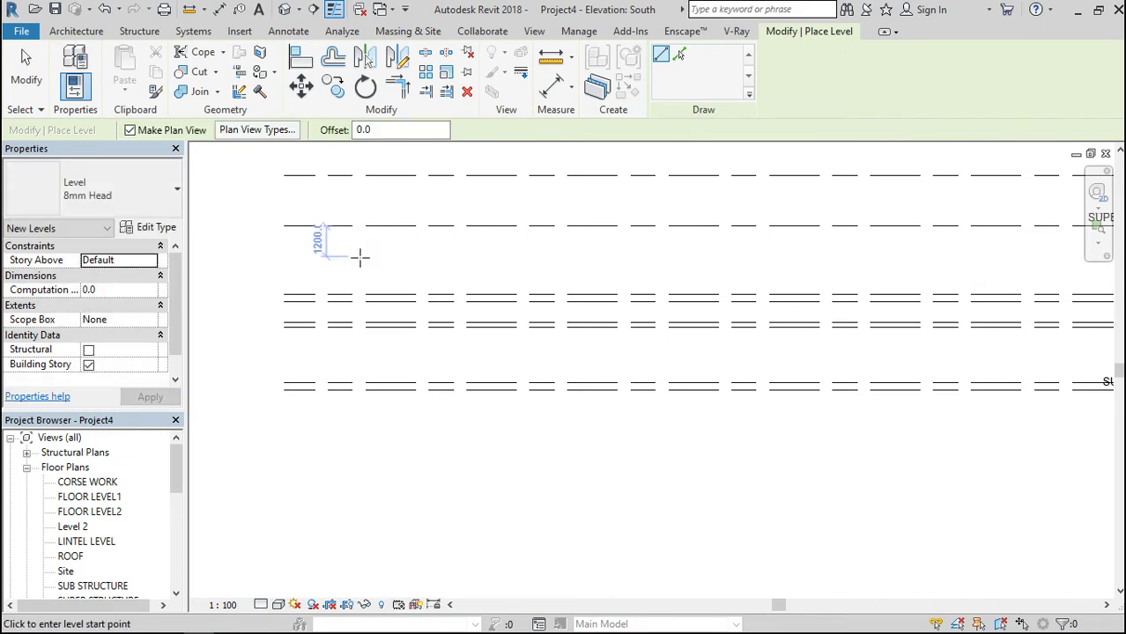
left_click(285, 256)
scroll(379, 322, "down", 4)
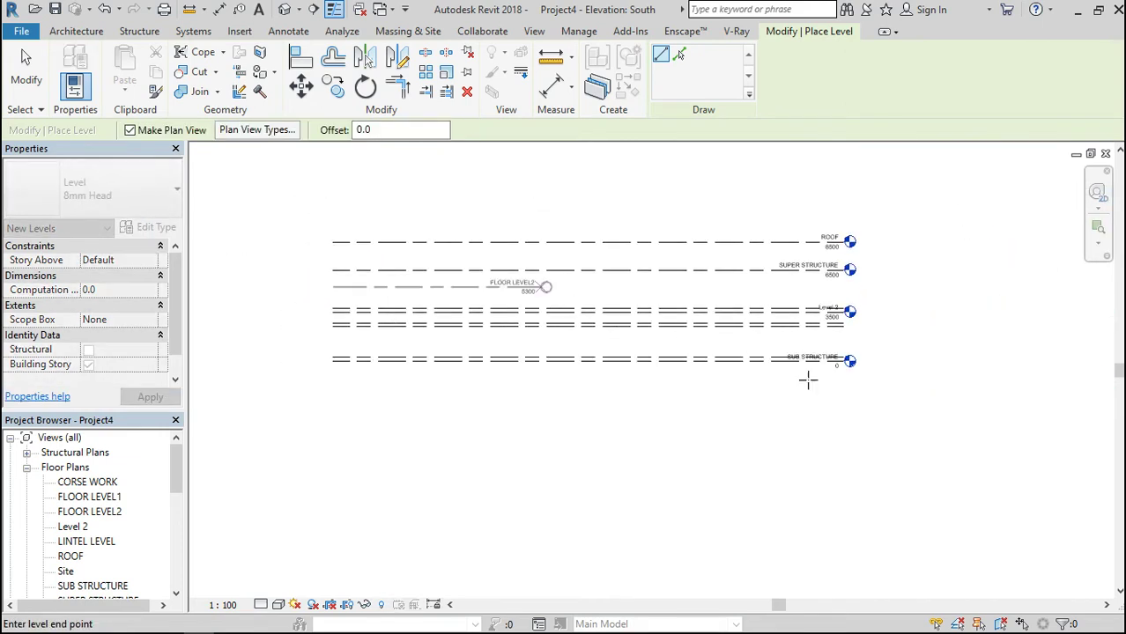
left_click(847, 403)
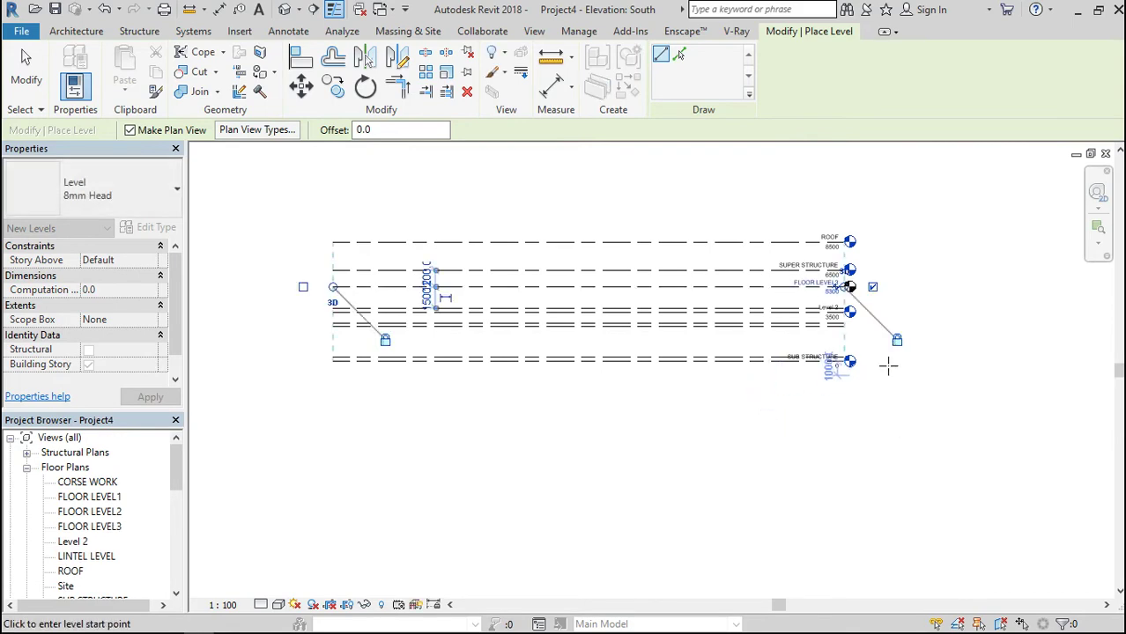
key("Escape")
key("Escape")
Rename the new FLOOR LEVEL3 level to LINTEL LEVEL 2, renaming its views as well.
scroll(832, 276, "up", 2)
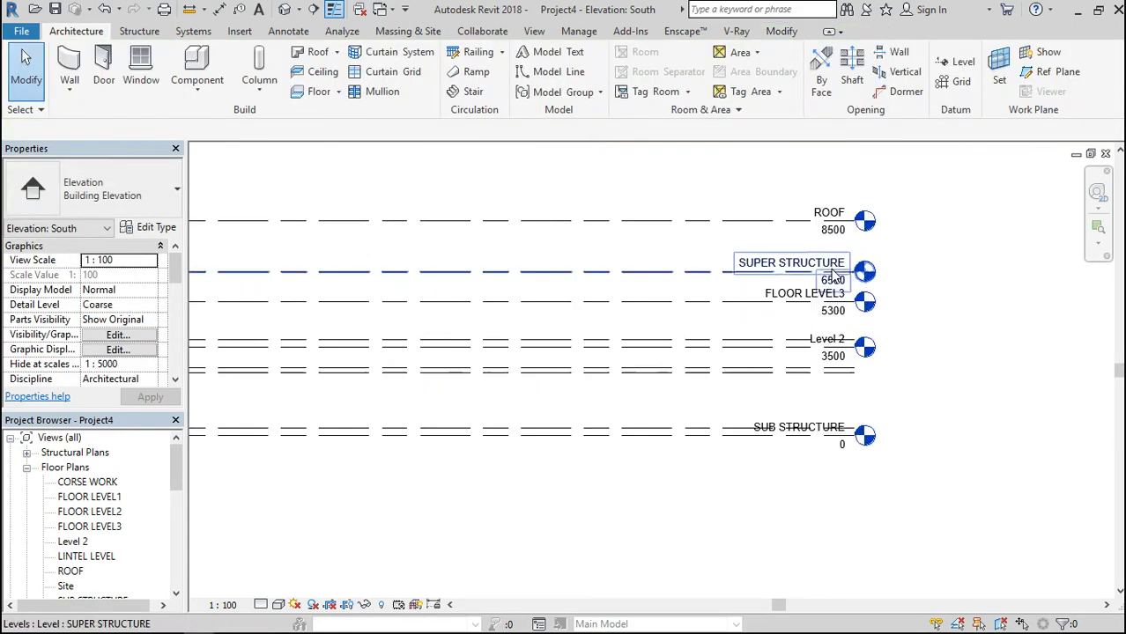
scroll(832, 276, "up", 1)
left_click(774, 308)
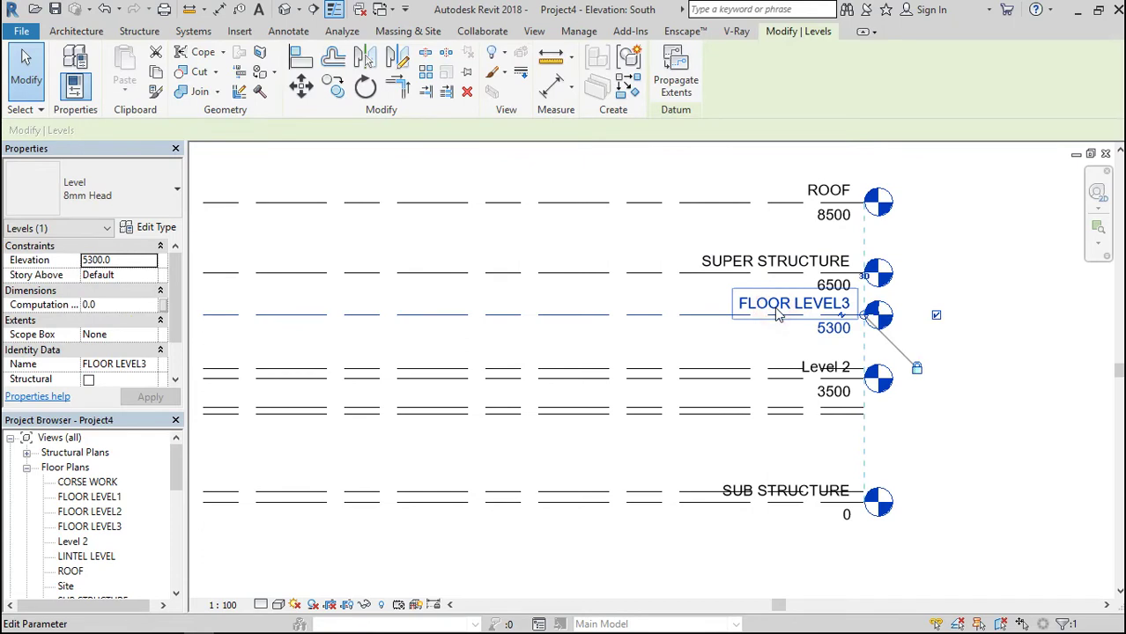
left_click(778, 308)
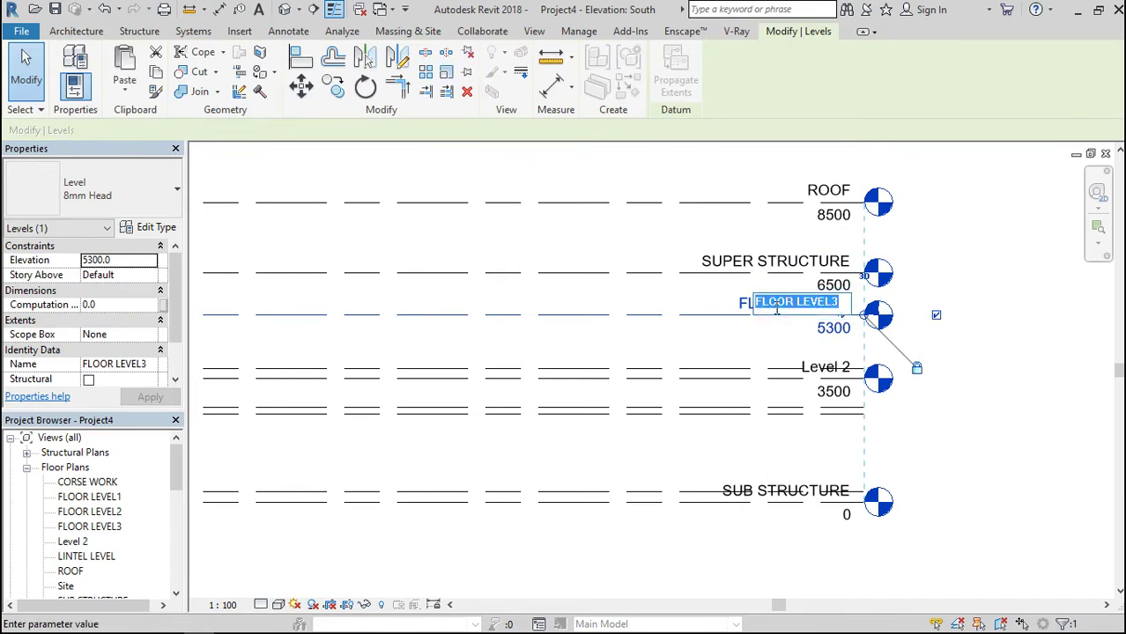
key("BackSpace")
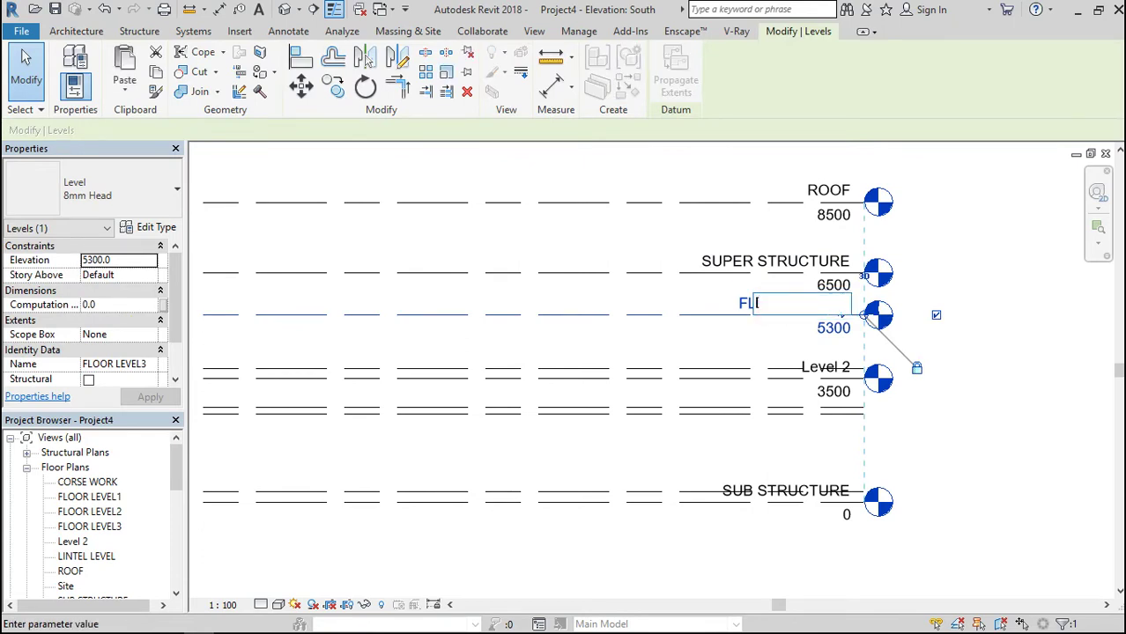
type("LINTEL LEVEL 2")
key("Return")
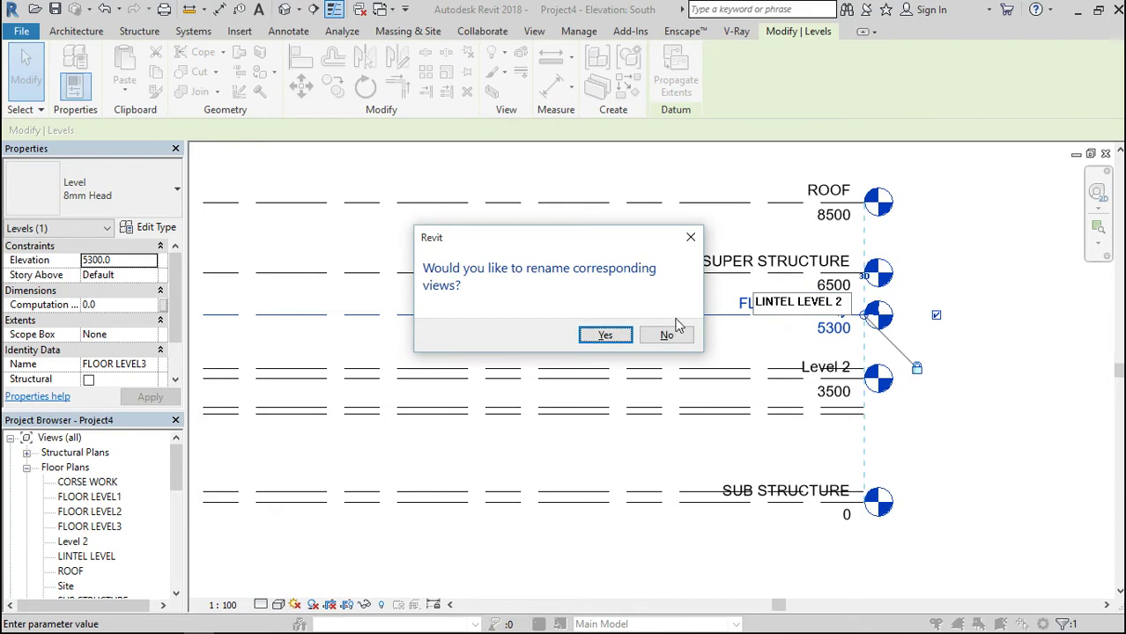
left_click(607, 335)
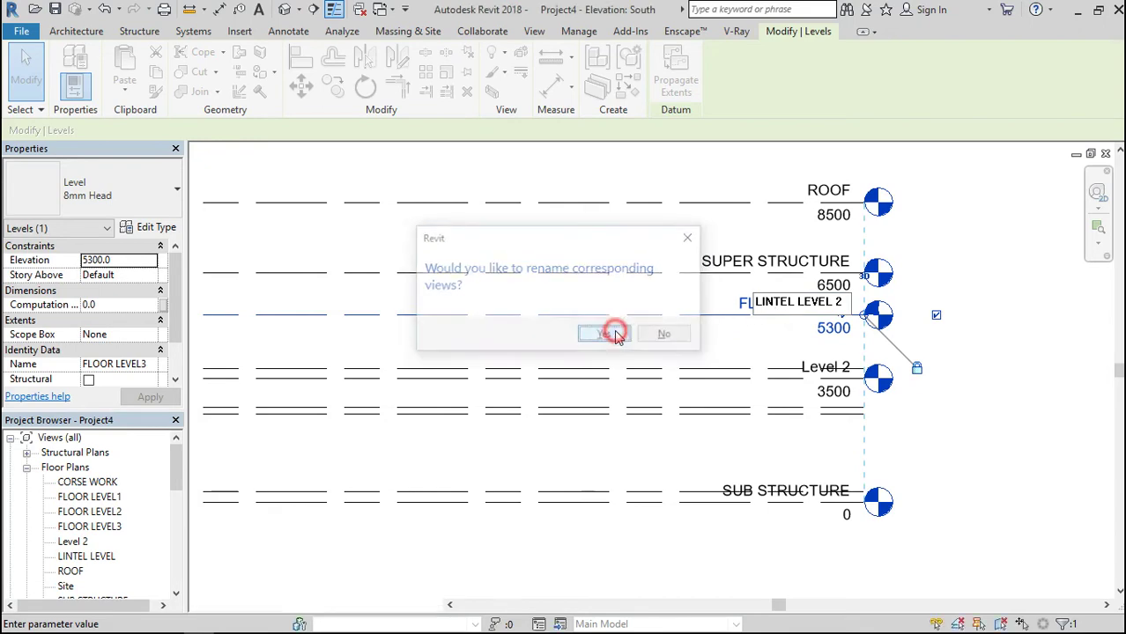
Hide the right-hand level head of LINTEL LEVEL 2.
left_click(937, 315)
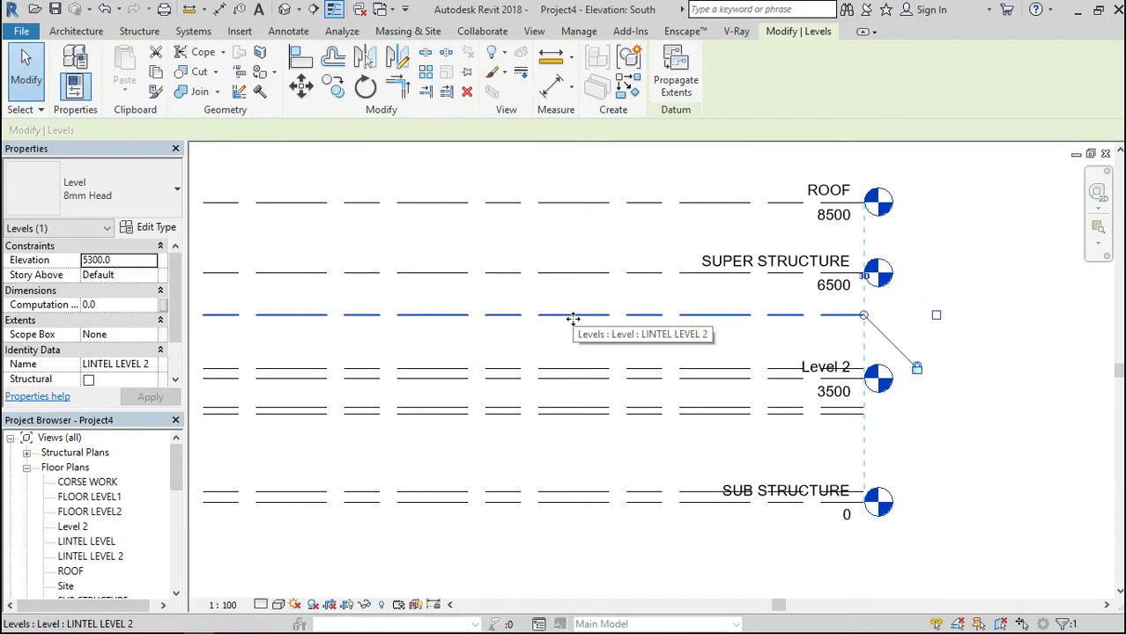
scroll(732, 368, "down", 2)
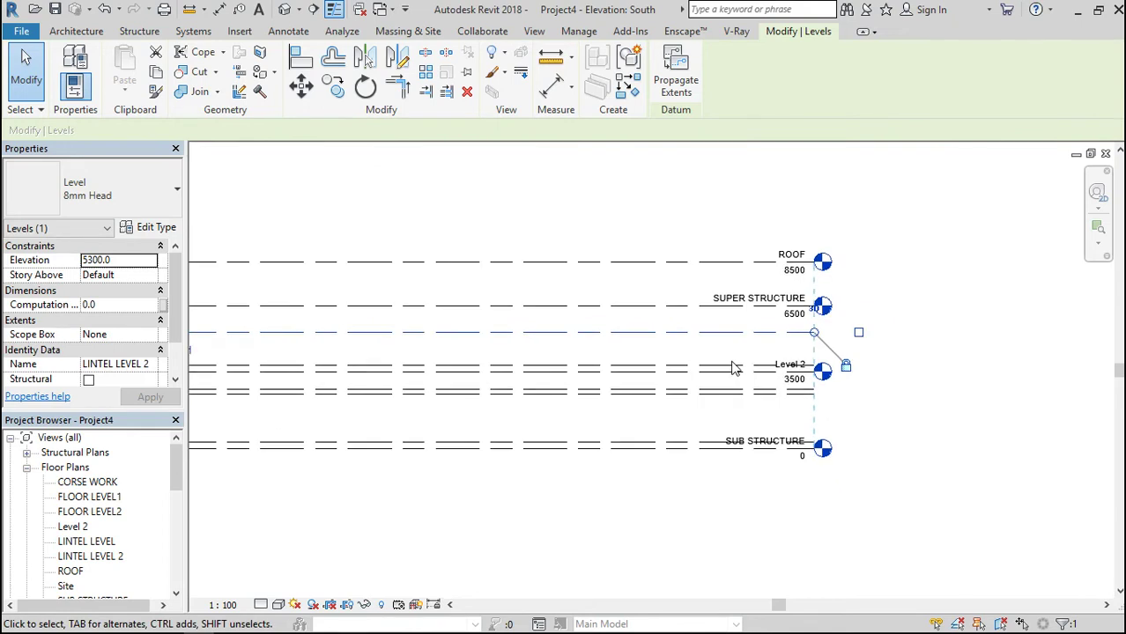
scroll(724, 318, "down", 1)
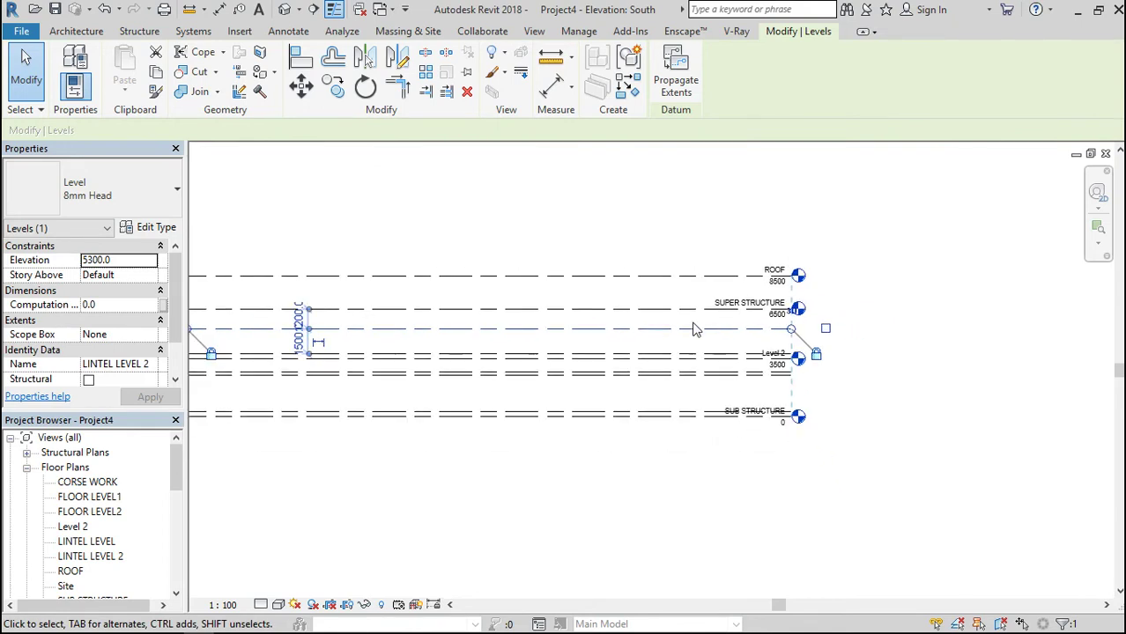
Change LINTEL LEVEL 2's 1500 spacing to 2100, raising it to 5900.
left_click(298, 345)
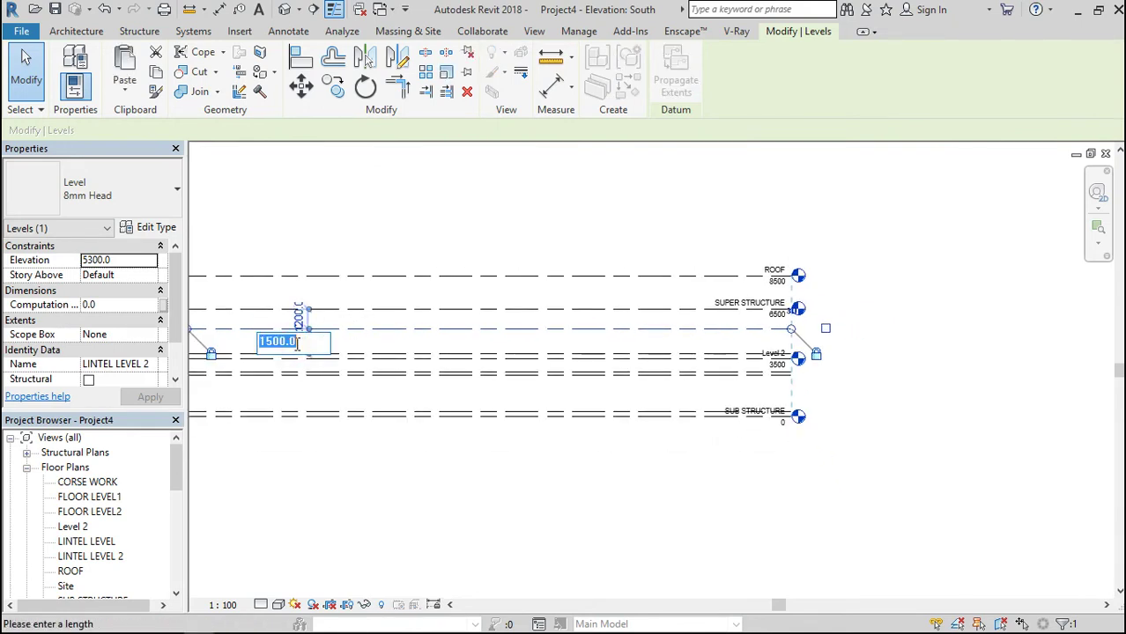
type("2")
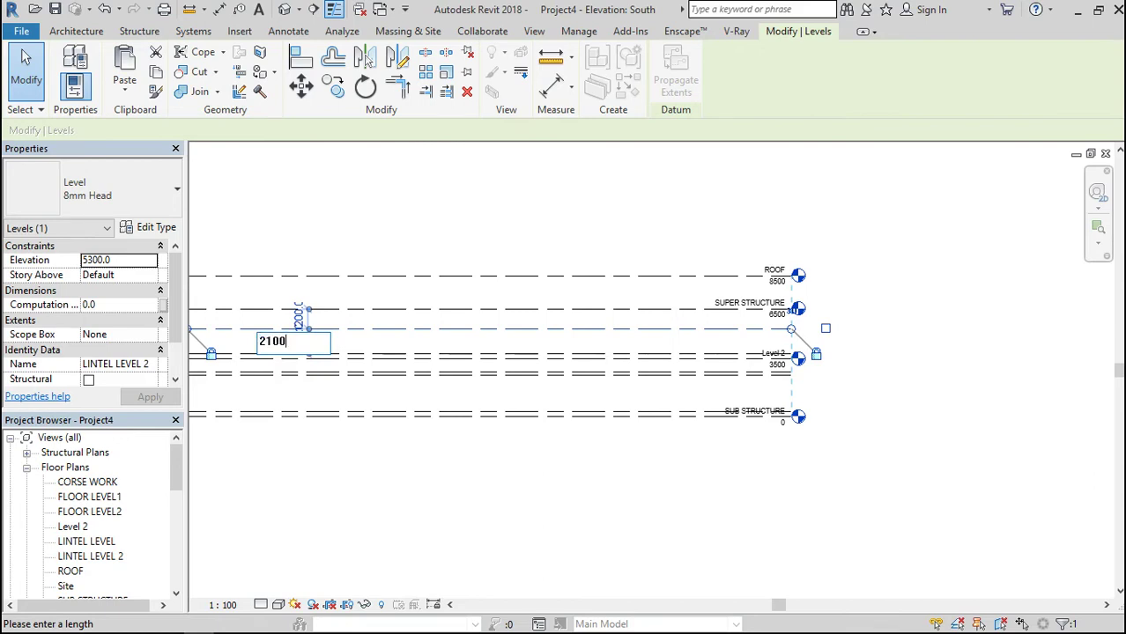
type("100")
key("Return")
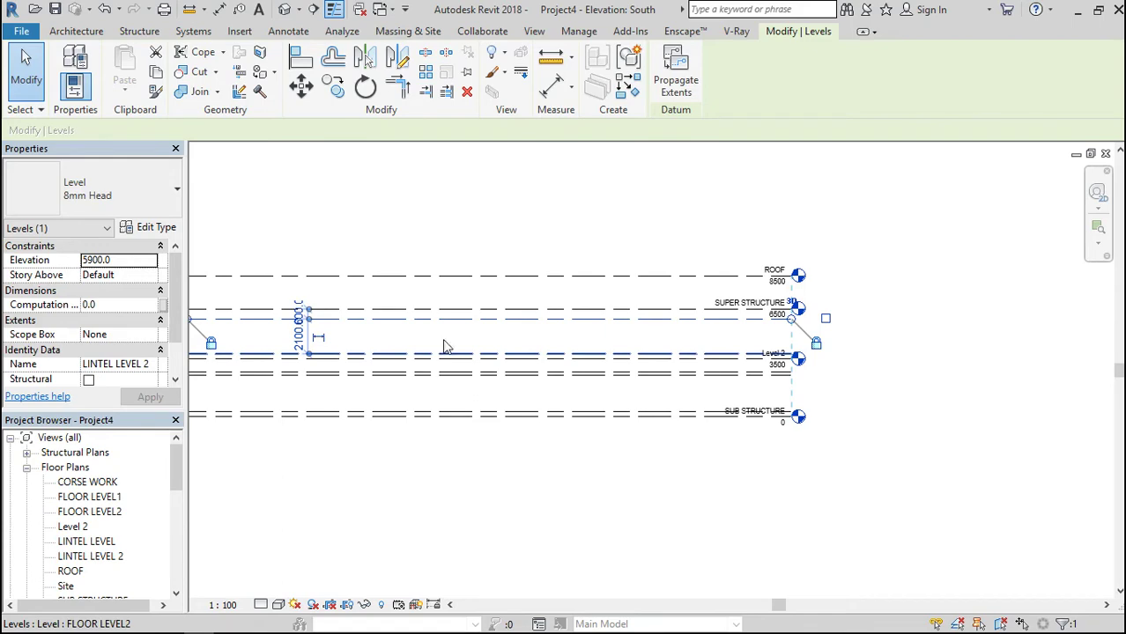
scroll(708, 319, "up", 2)
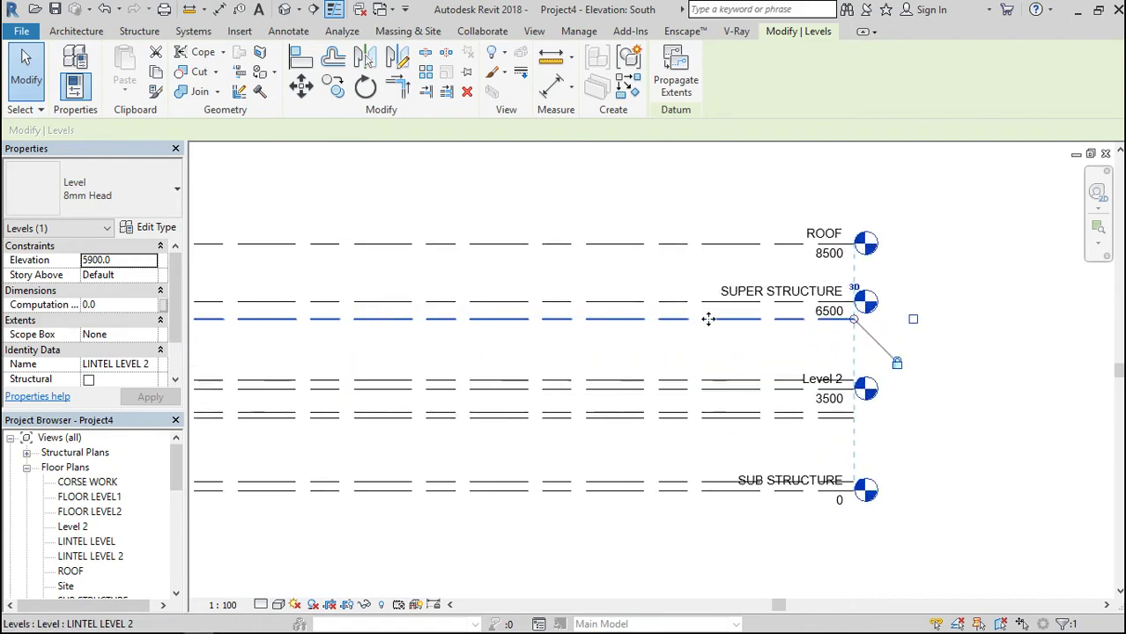
scroll(797, 343, "down", 2)
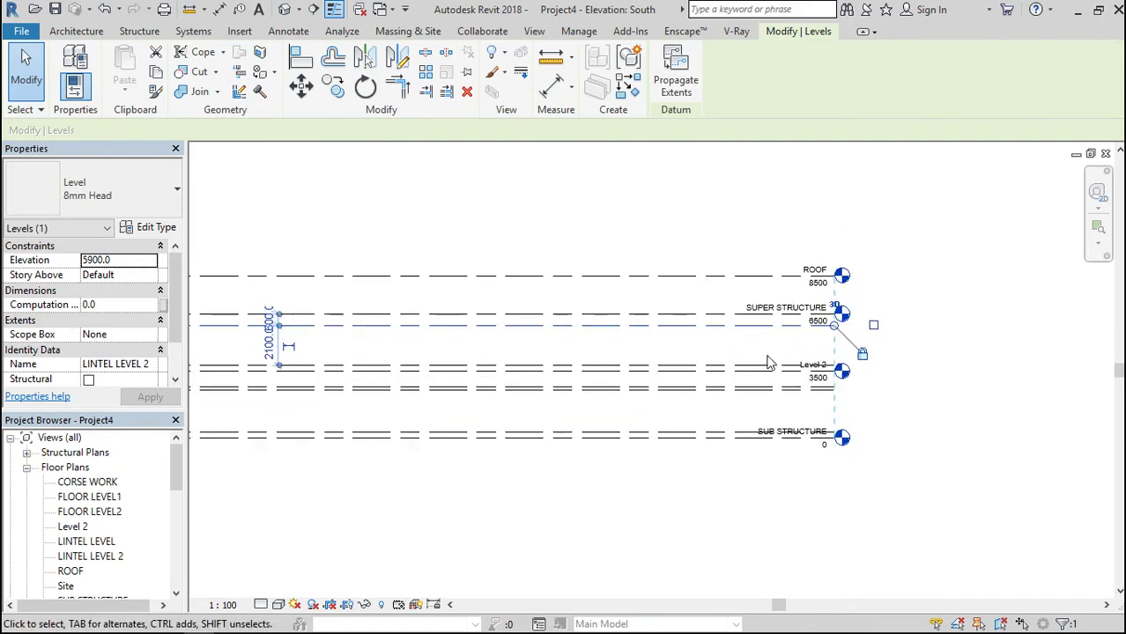
scroll(763, 365, "down", 2)
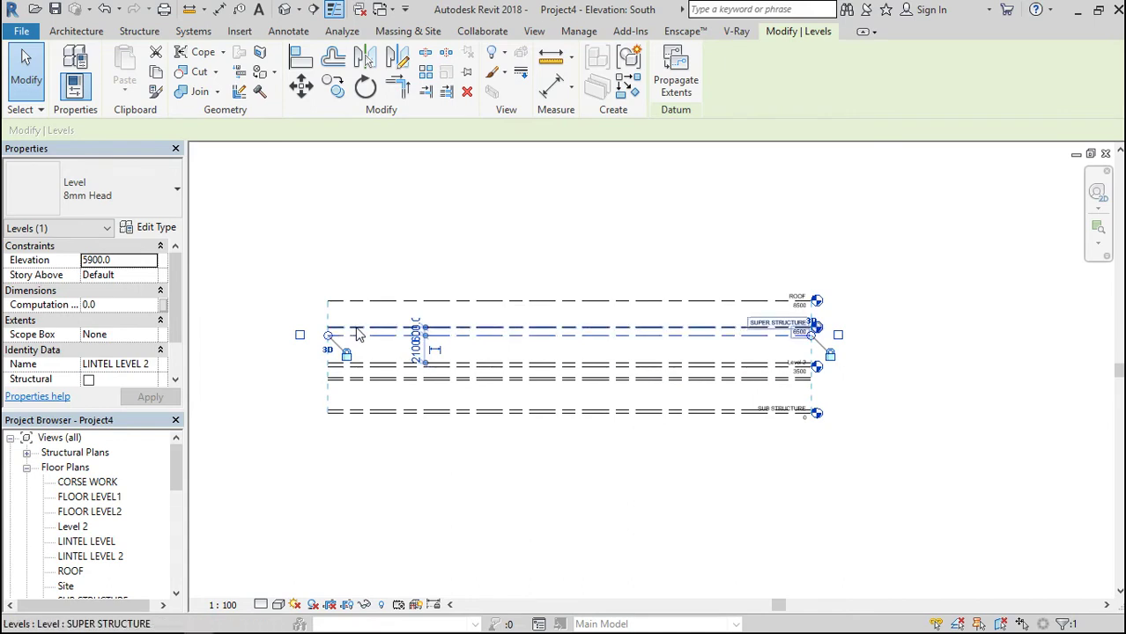
scroll(357, 333, "up", 4)
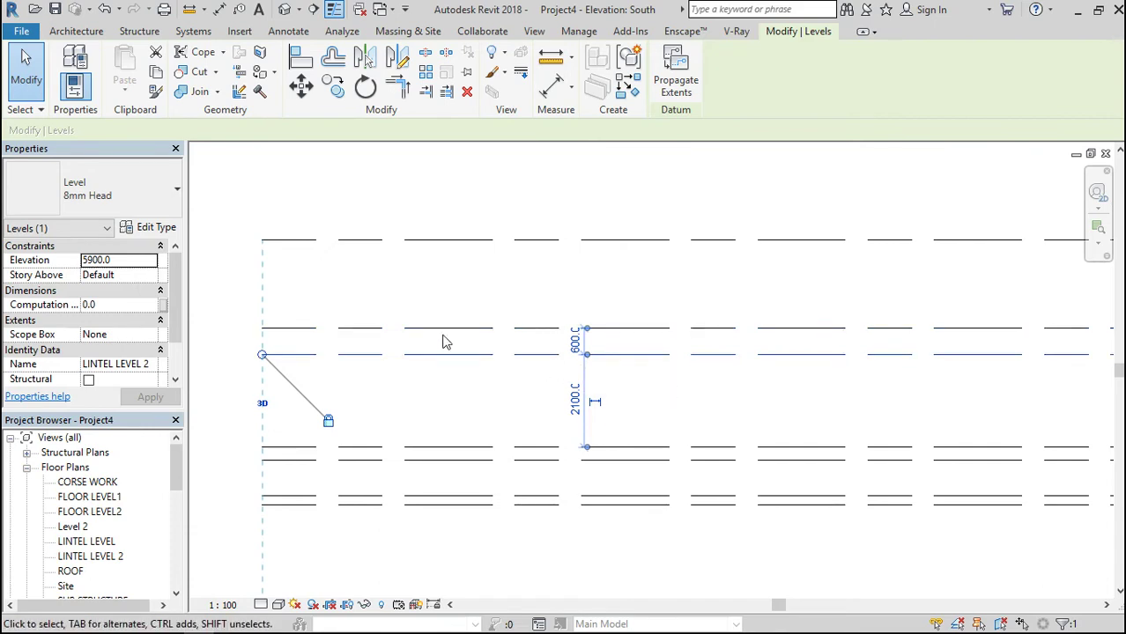
left_click(80, 32)
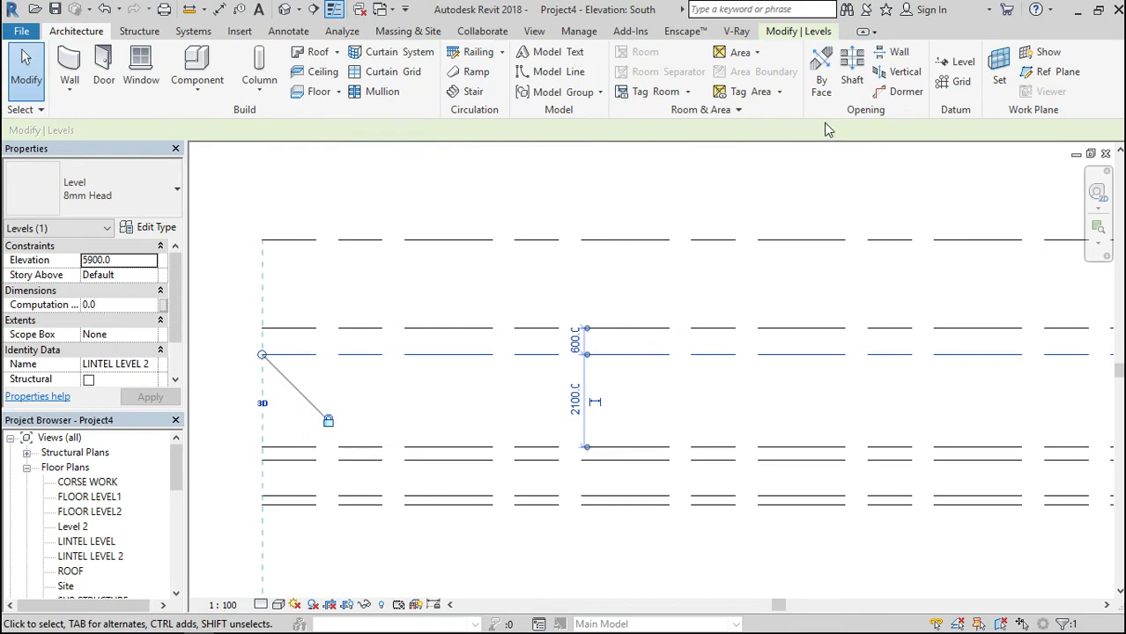
Place a trial LINTEL LEVEL 3 level, then discard it by restoring its name.
left_click(948, 66)
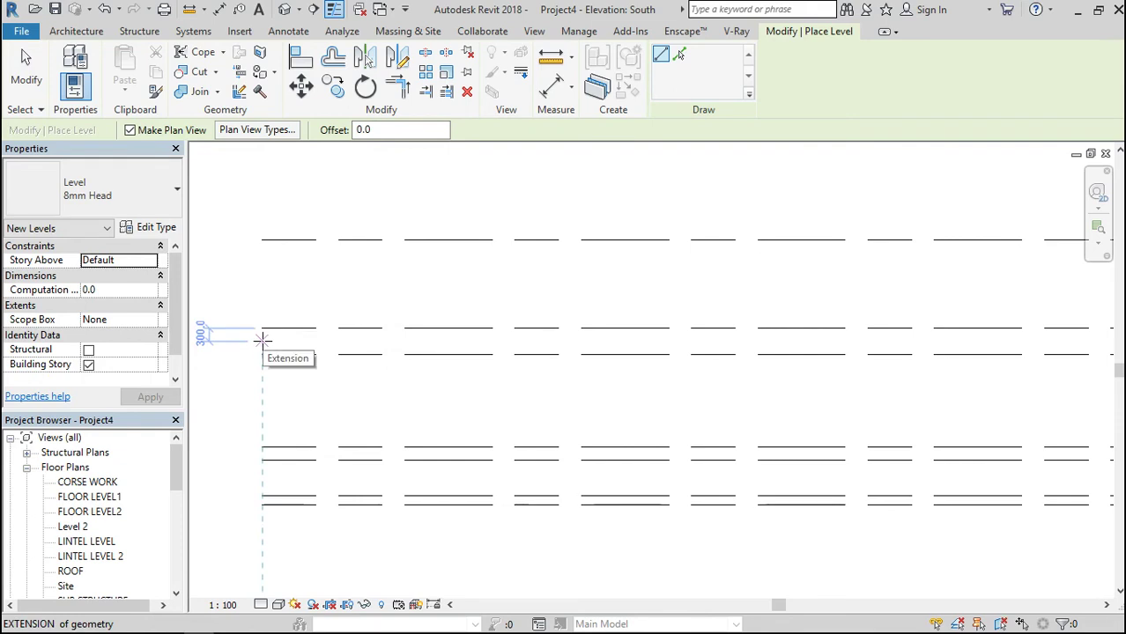
left_click(262, 340)
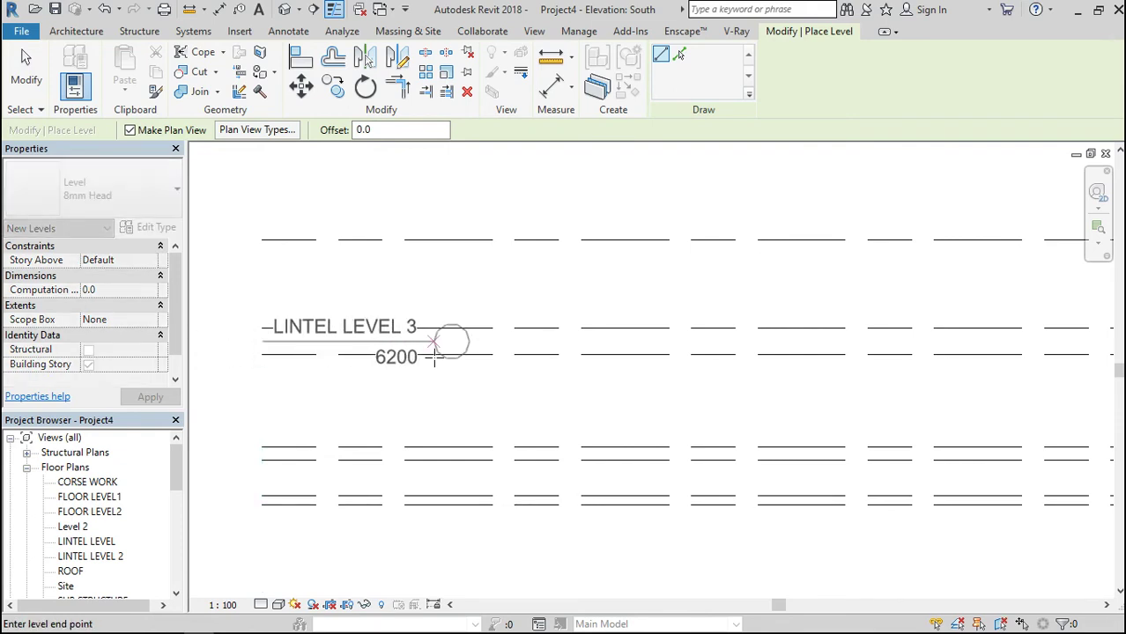
scroll(434, 352, "down", 1)
scroll(435, 357, "down", 3)
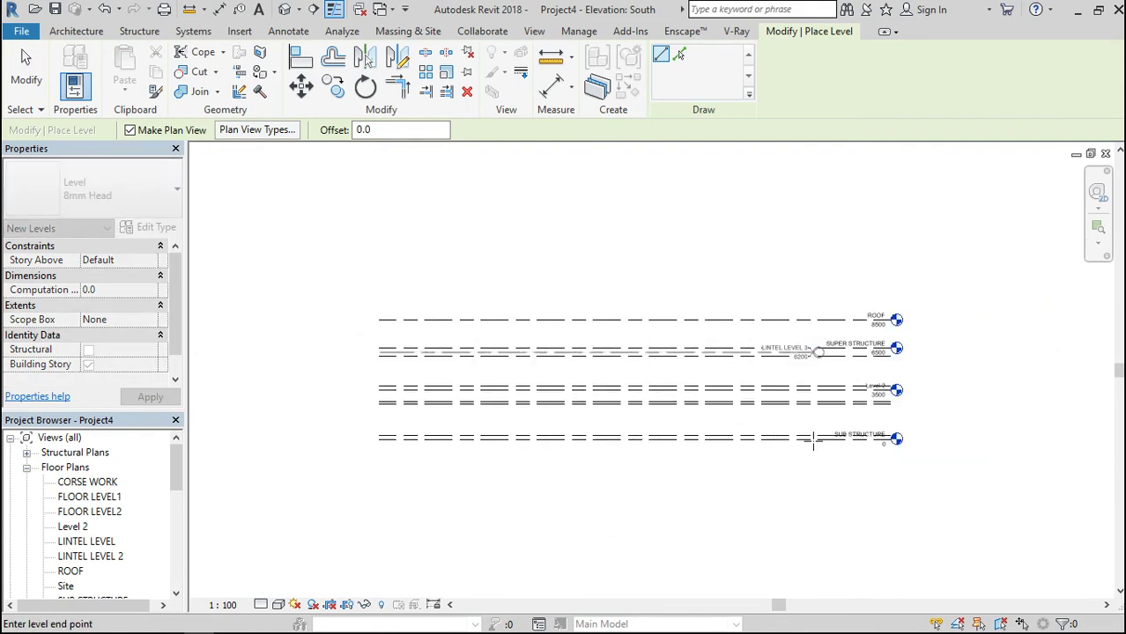
left_click(892, 516)
scroll(899, 378, "up", 4)
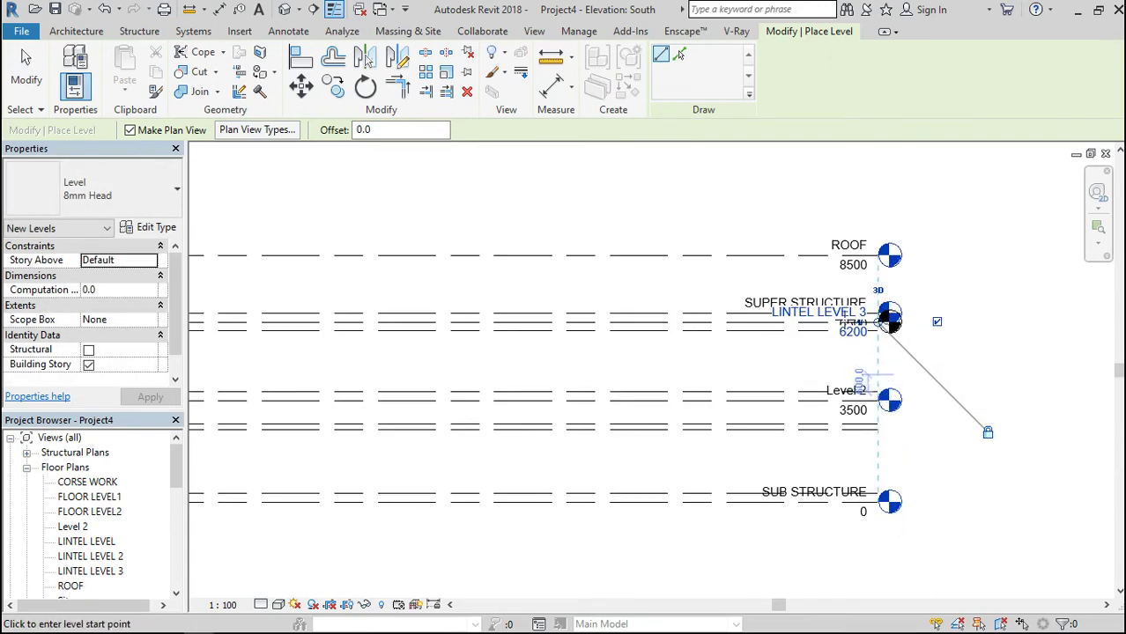
left_click(842, 309)
key("ctrl+c")
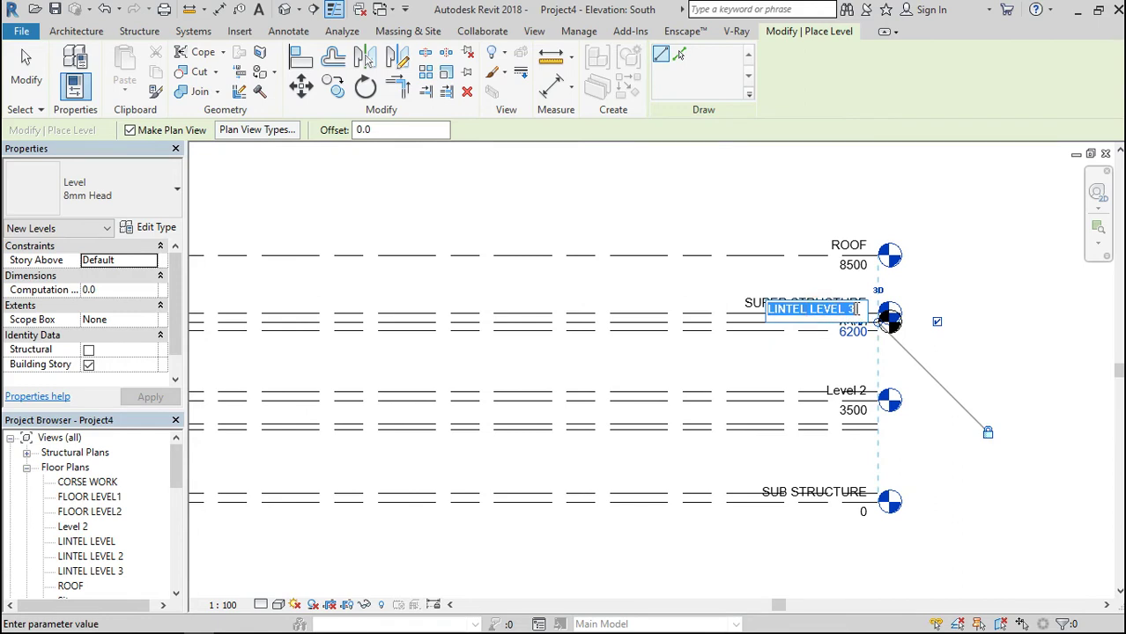
left_click(857, 309)
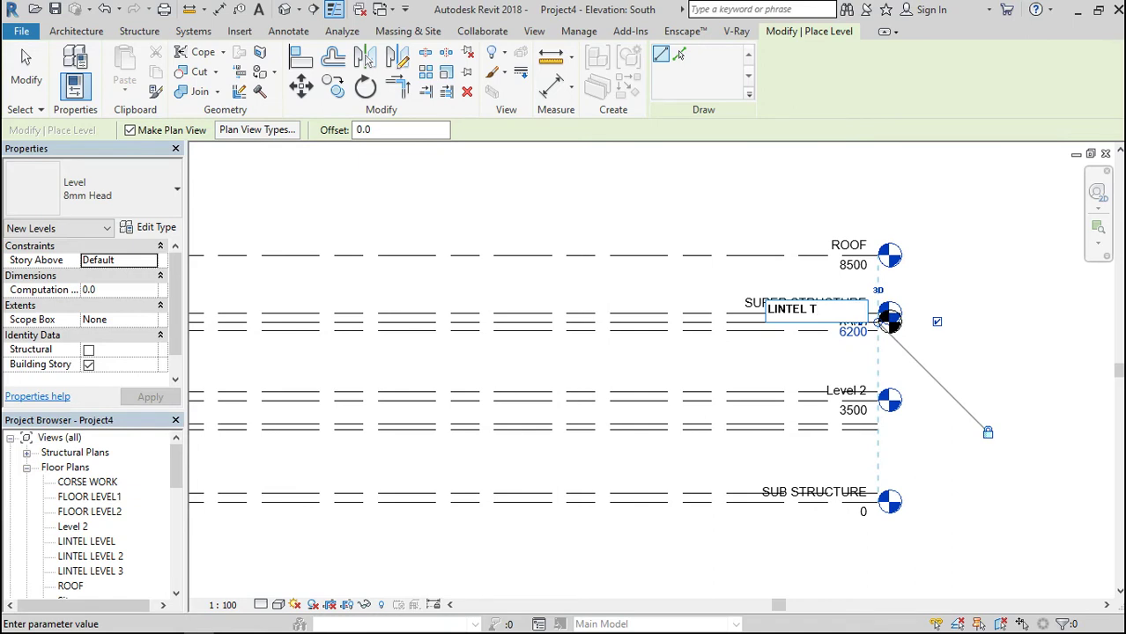
key("BackSpace")
key("BackSpace")
key("BackSpace")
key("BackSpace")
key("BackSpace")
key("BackSpace")
key("ctrl+v")
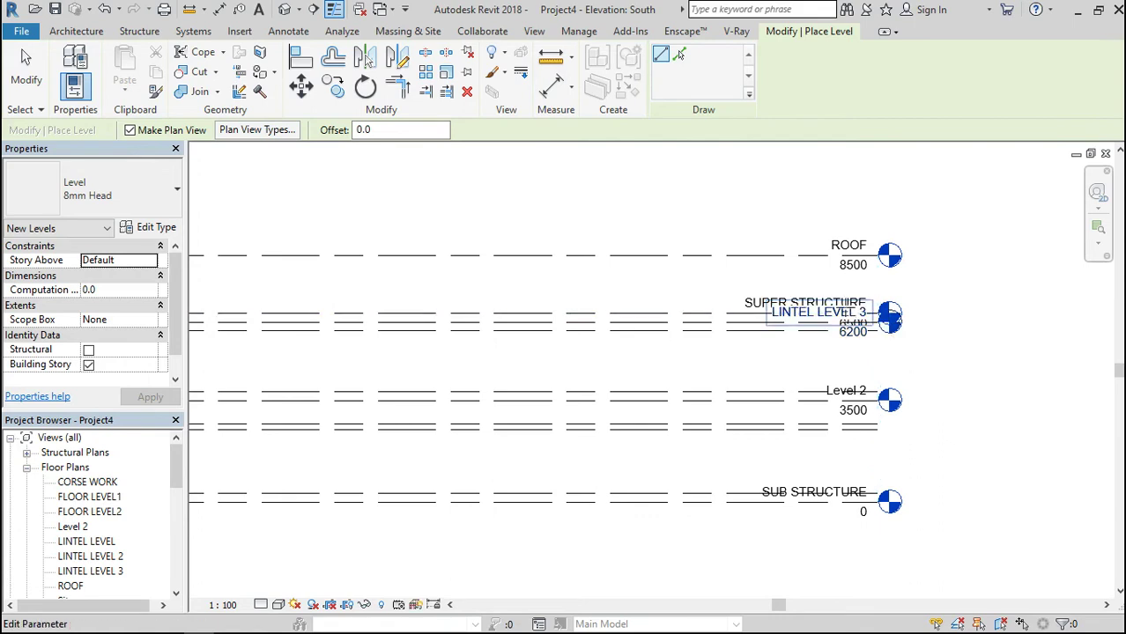
key("Return")
Change LINTEL LEVEL 2's 600 gap below SUPER STRUCTURE to 300, raising it to 6200.
scroll(763, 334, "down", 3)
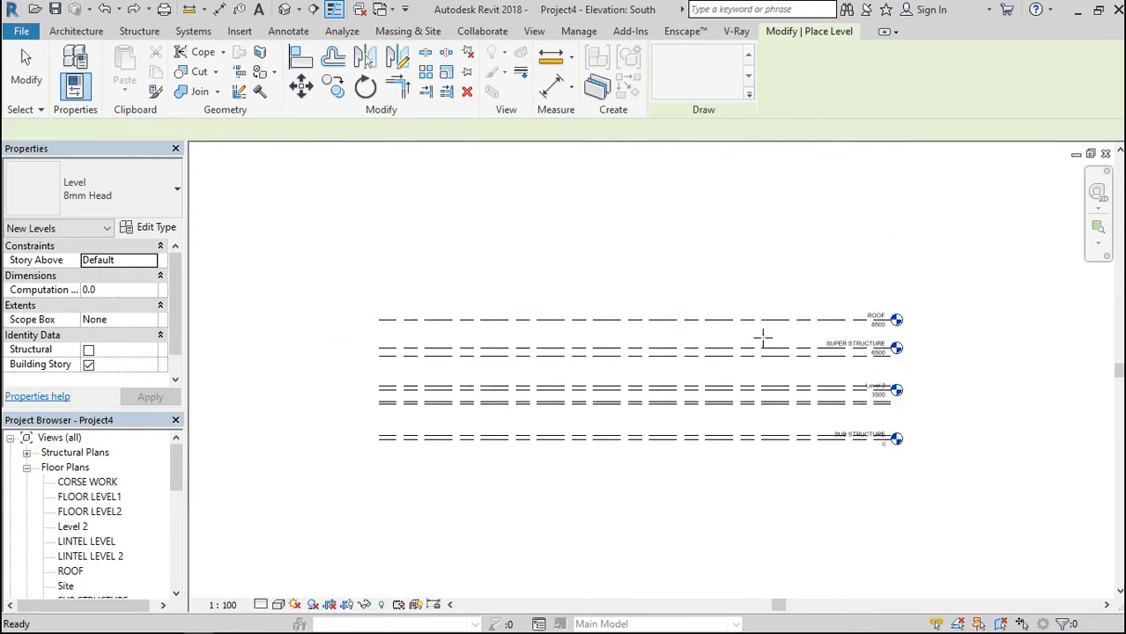
scroll(386, 380, "up", 2)
scroll(386, 381, "up", 1)
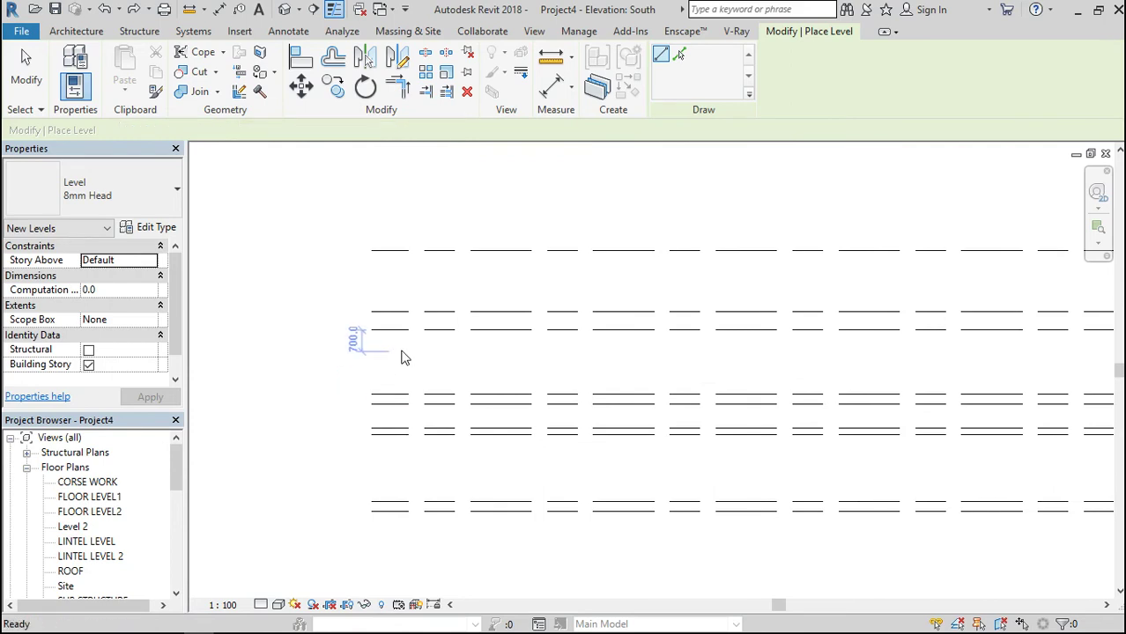
key("Escape")
key("Escape")
left_click(389, 328)
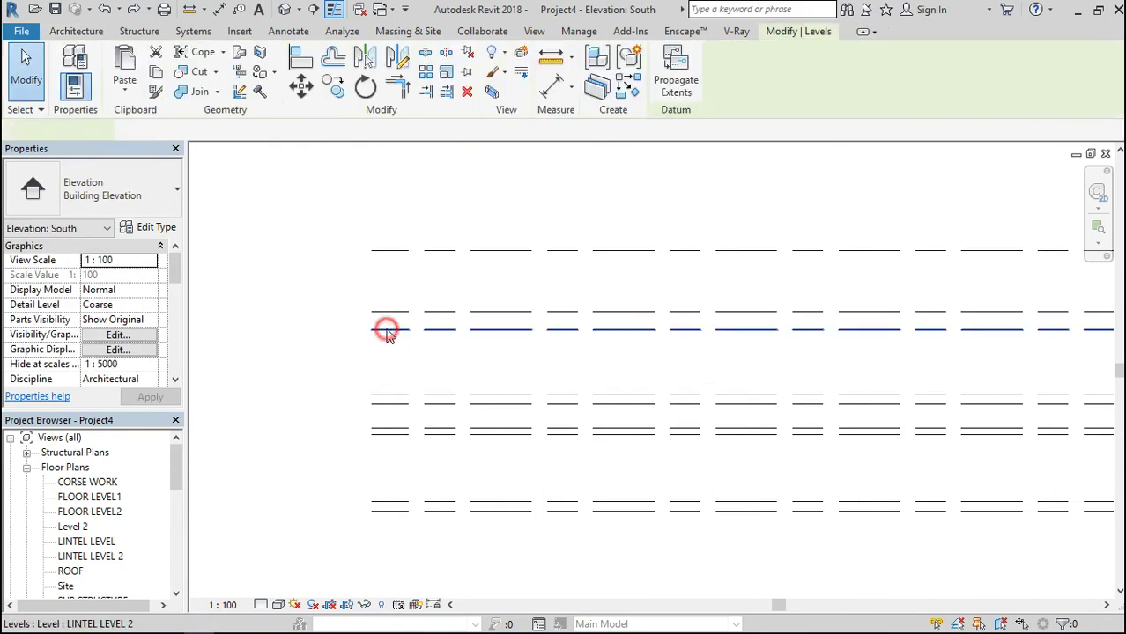
left_click(587, 323)
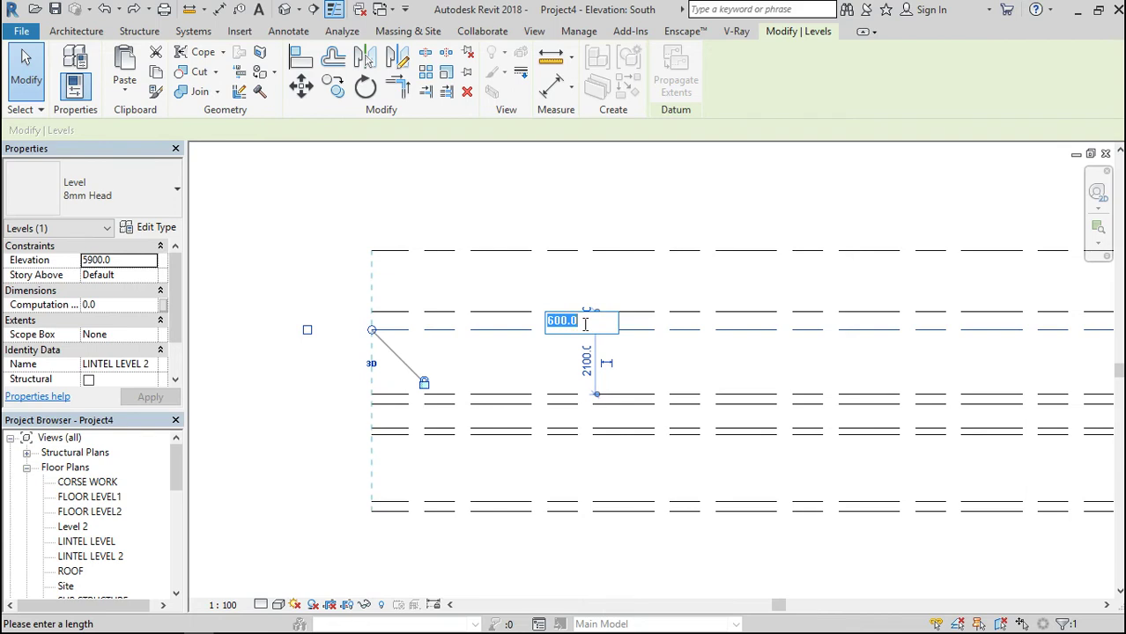
type("3")
key("Return")
scroll(501, 342, "down", 4)
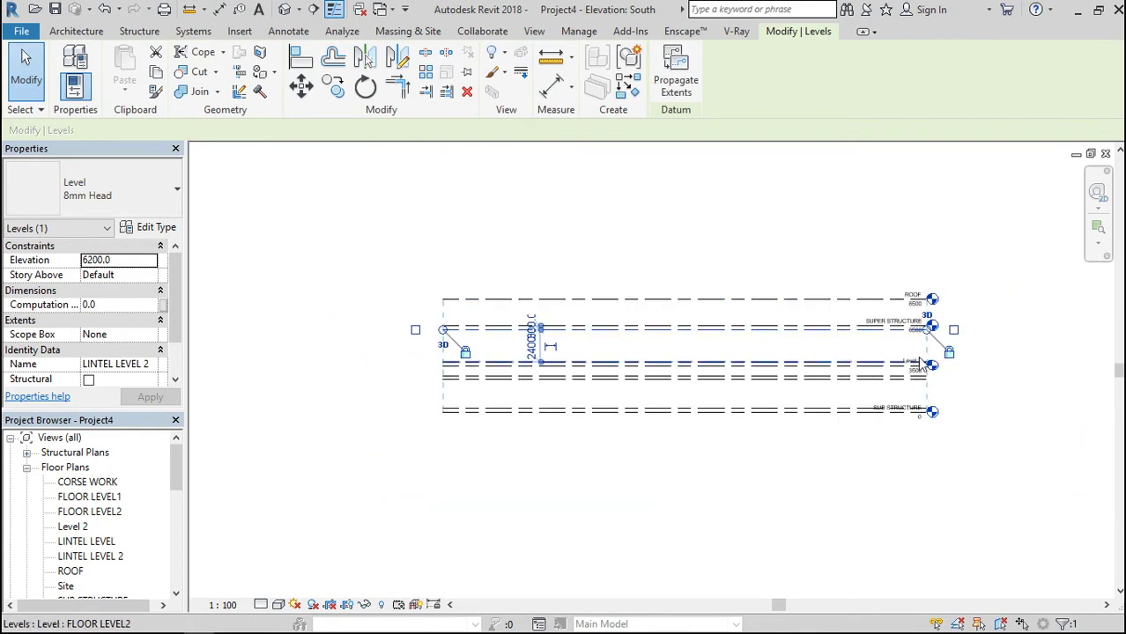
scroll(917, 356, "up", 5)
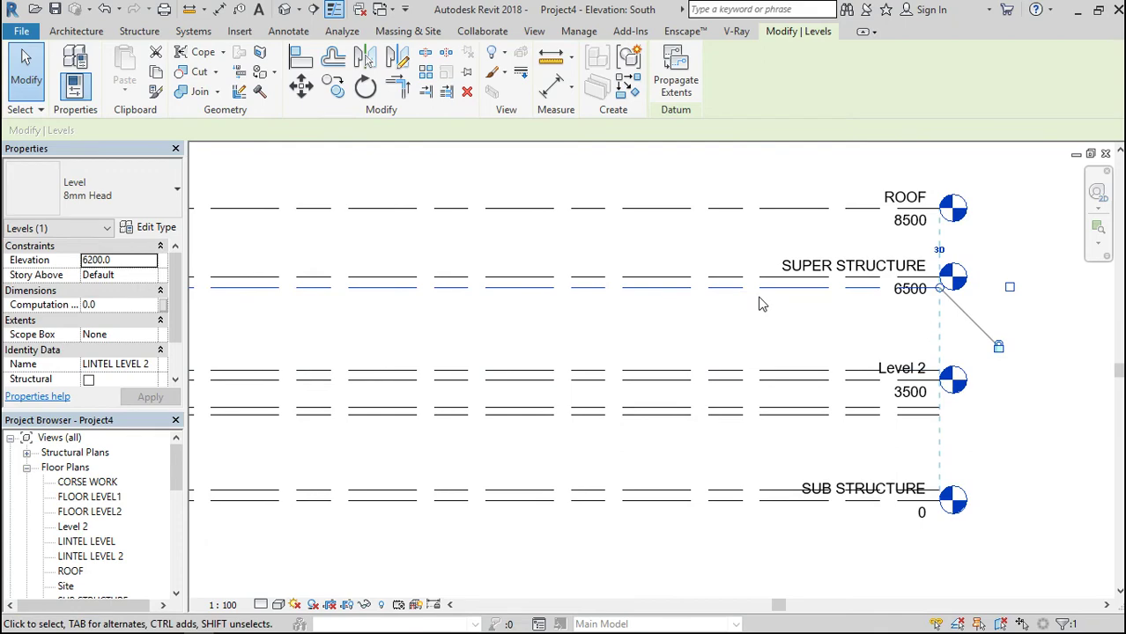
scroll(762, 304, "down", 2)
scroll(873, 405, "down", 2)
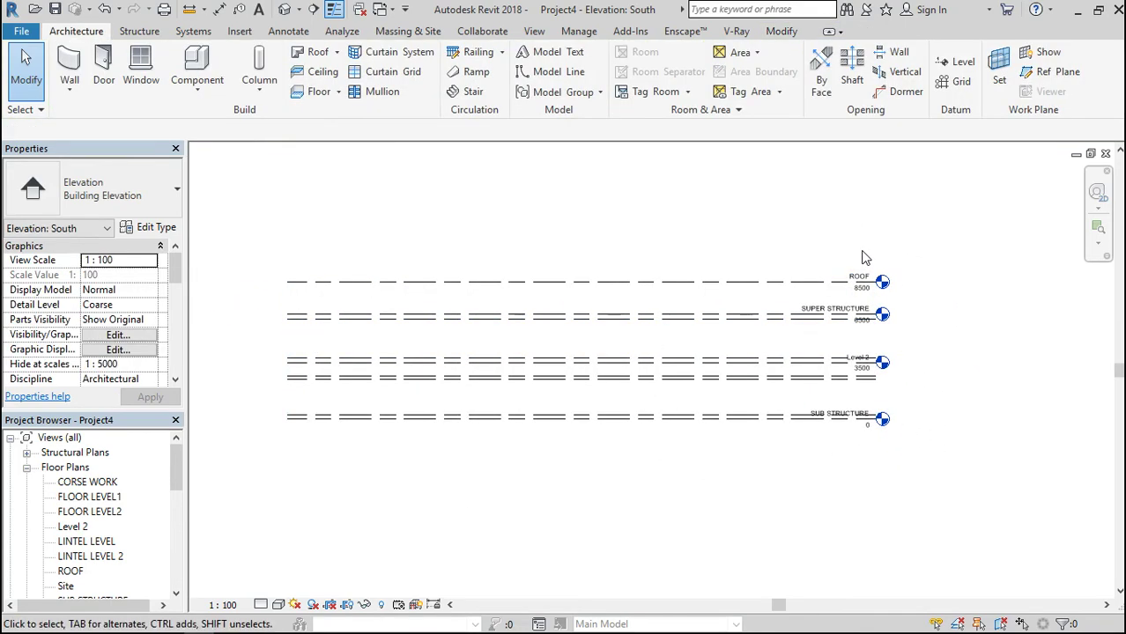
Delete the existing ROOF level along with its view.
left_click(805, 282)
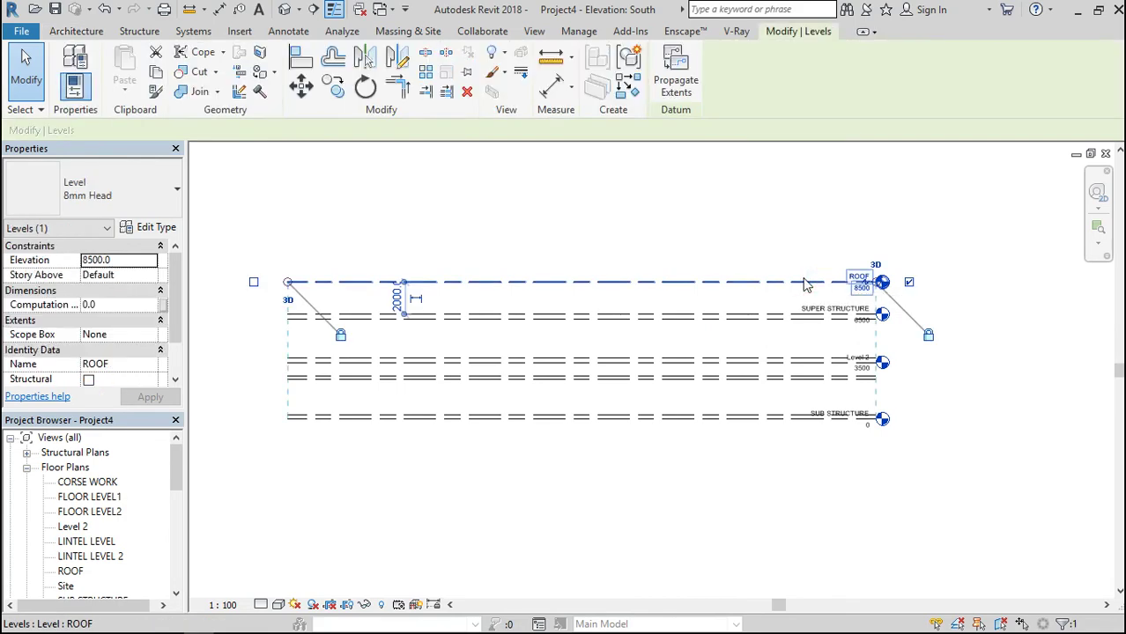
key("Delete")
left_click(626, 379)
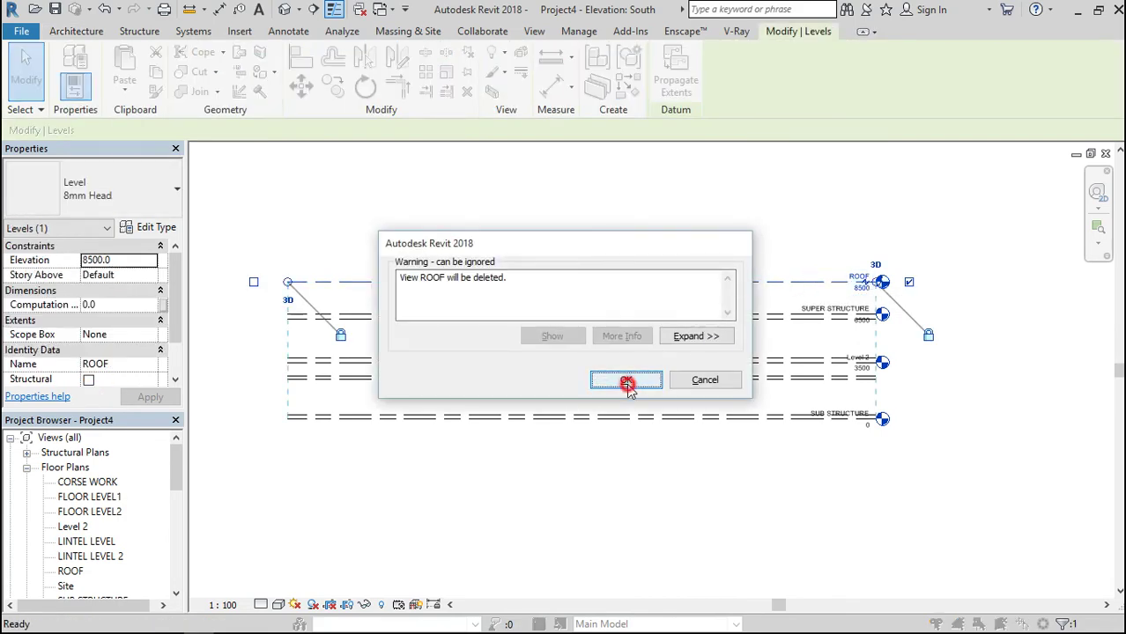
scroll(926, 301, "up", 5)
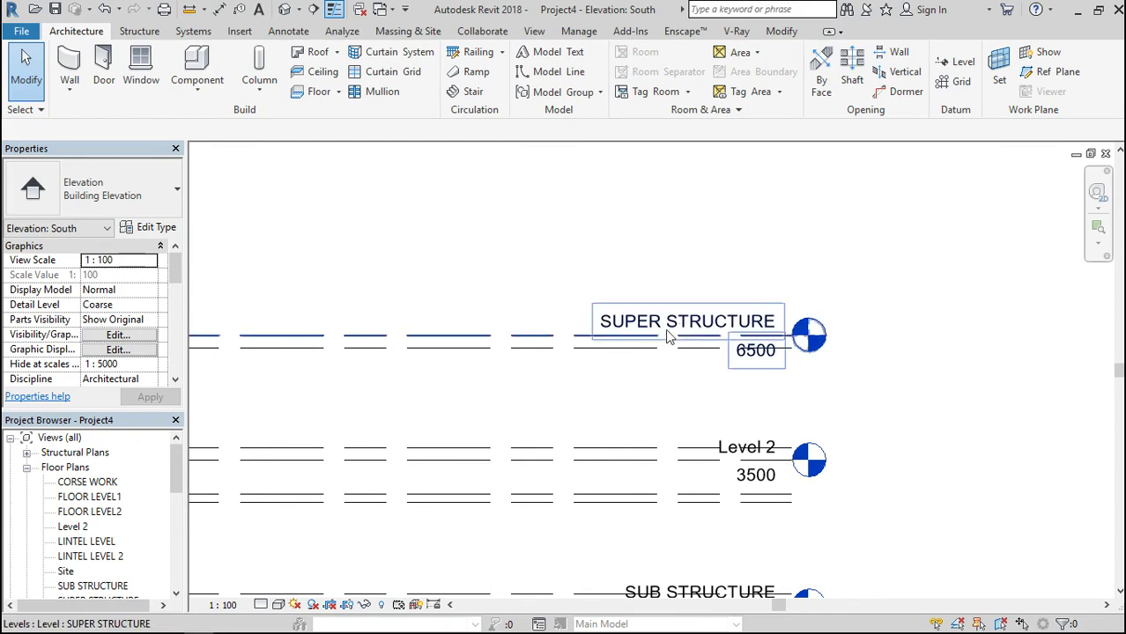
Rename the 6500 SUPER STRUCTURE level to ROOF, renaming its views too.
left_click(692, 325)
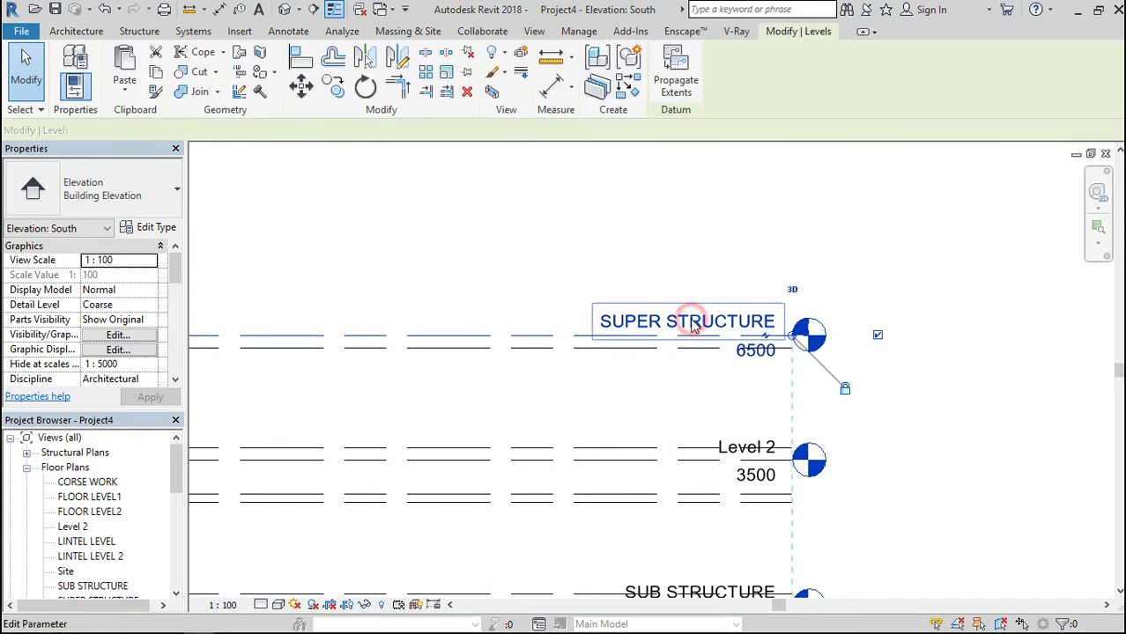
scroll(746, 274, "down", 2)
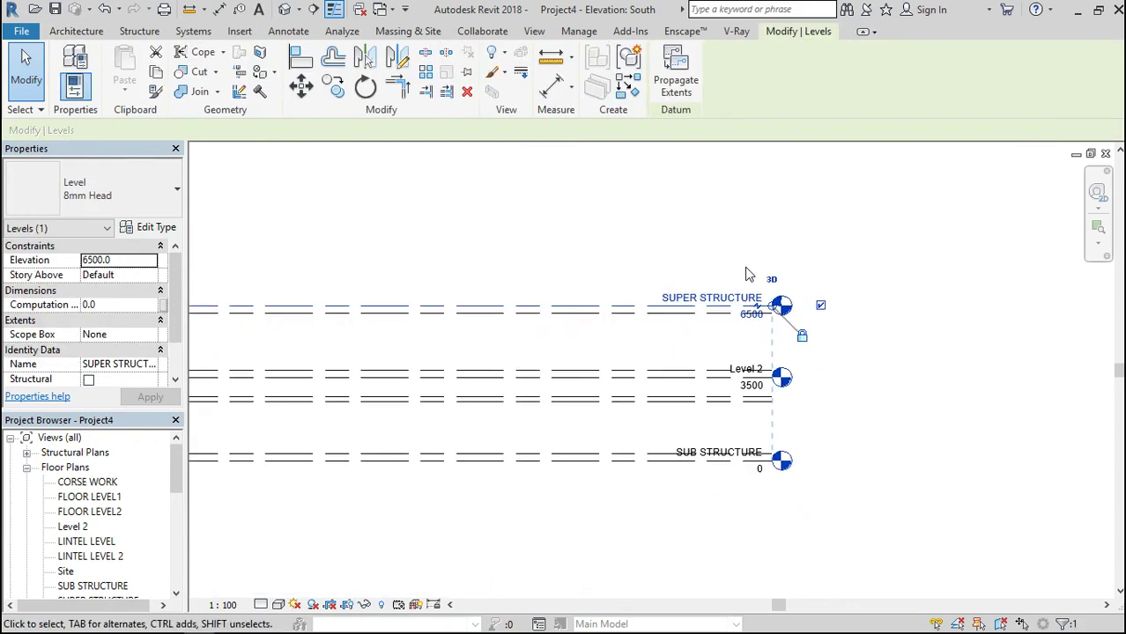
left_click(701, 298)
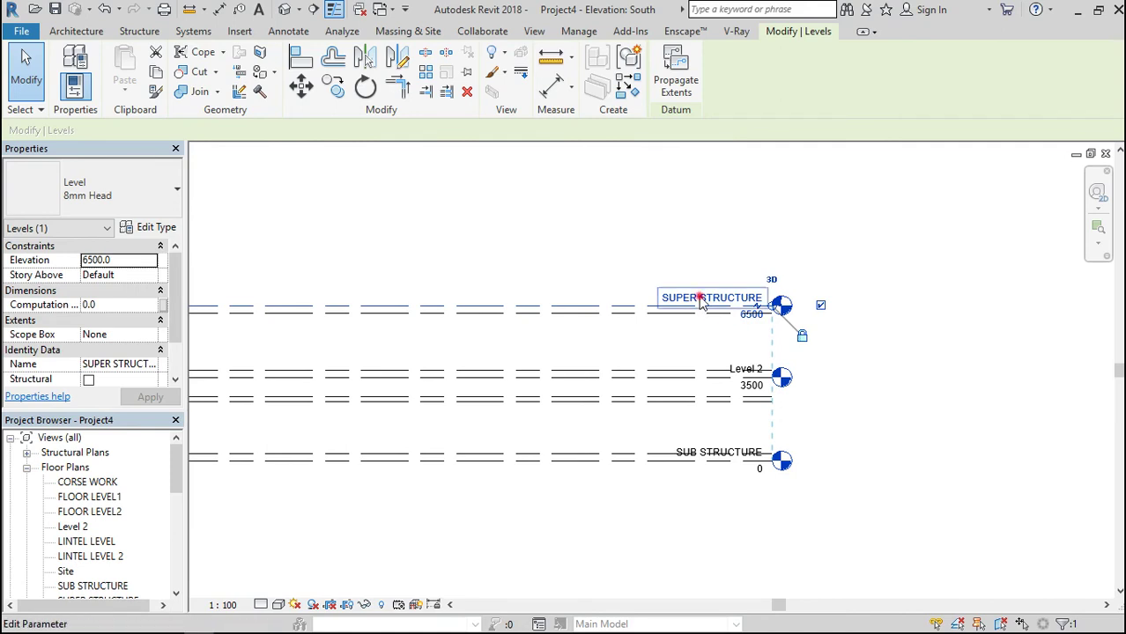
type("ROOF")
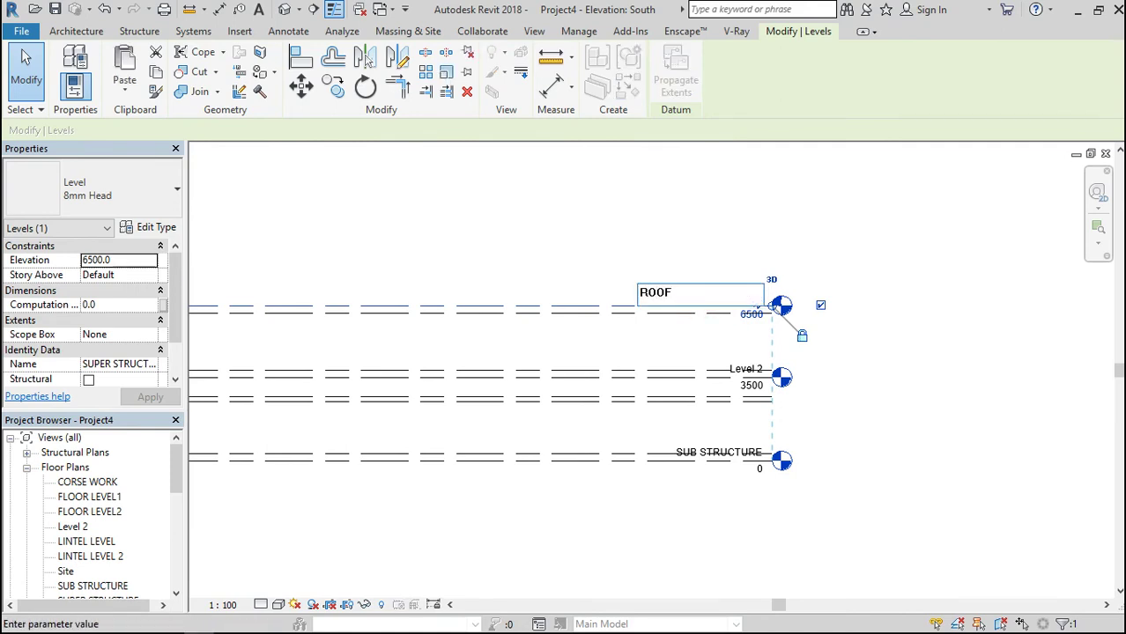
key("Return")
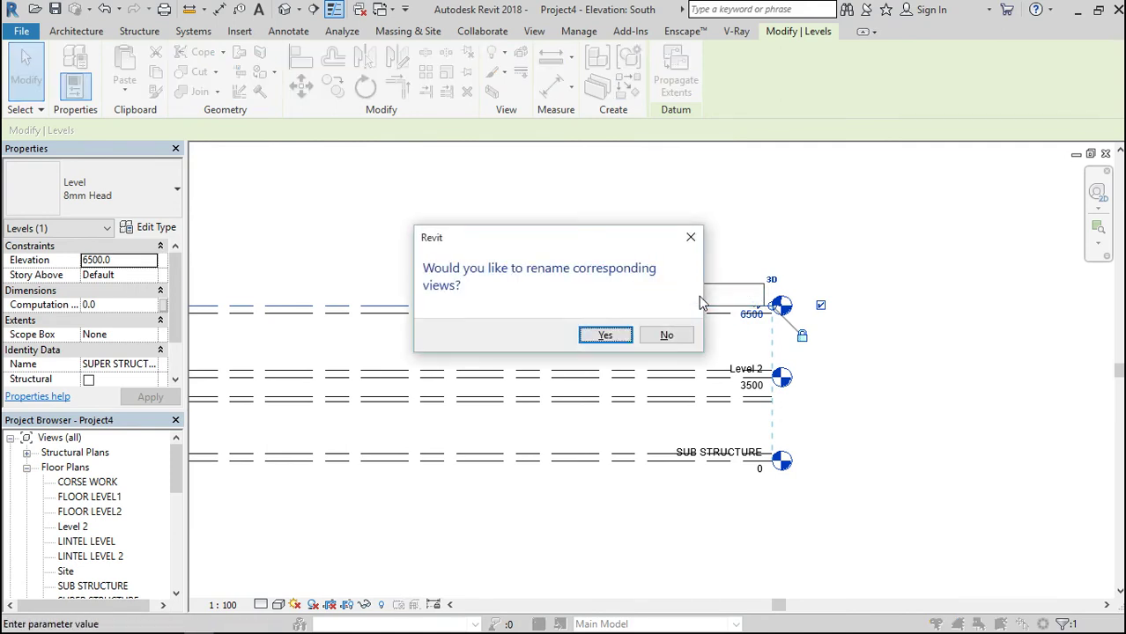
left_click(604, 336)
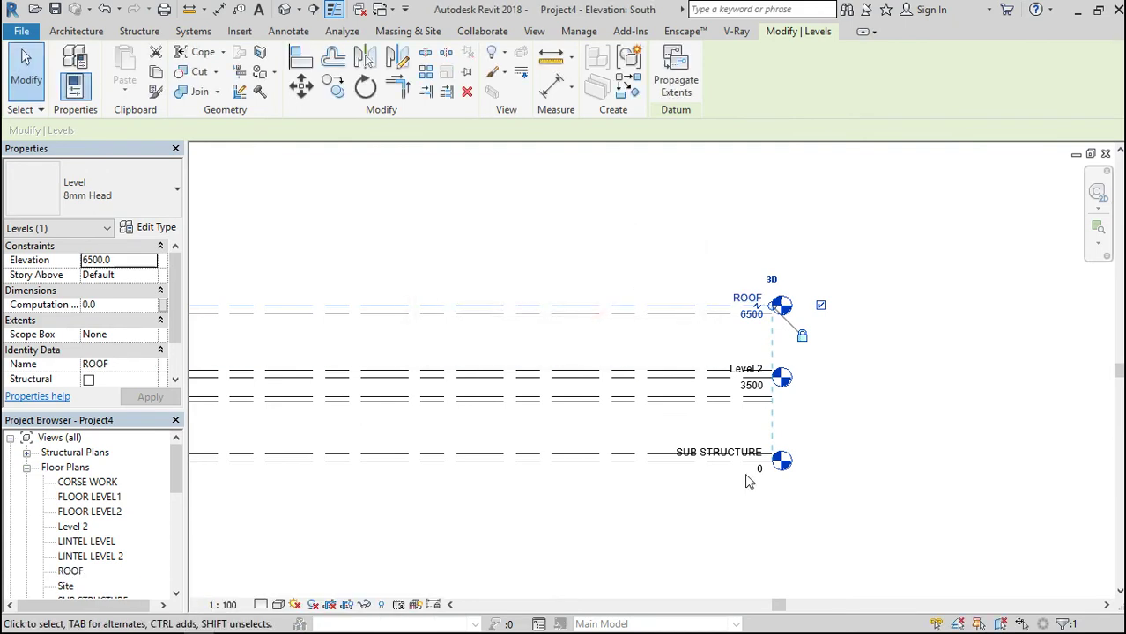
scroll(709, 454, "up", 3)
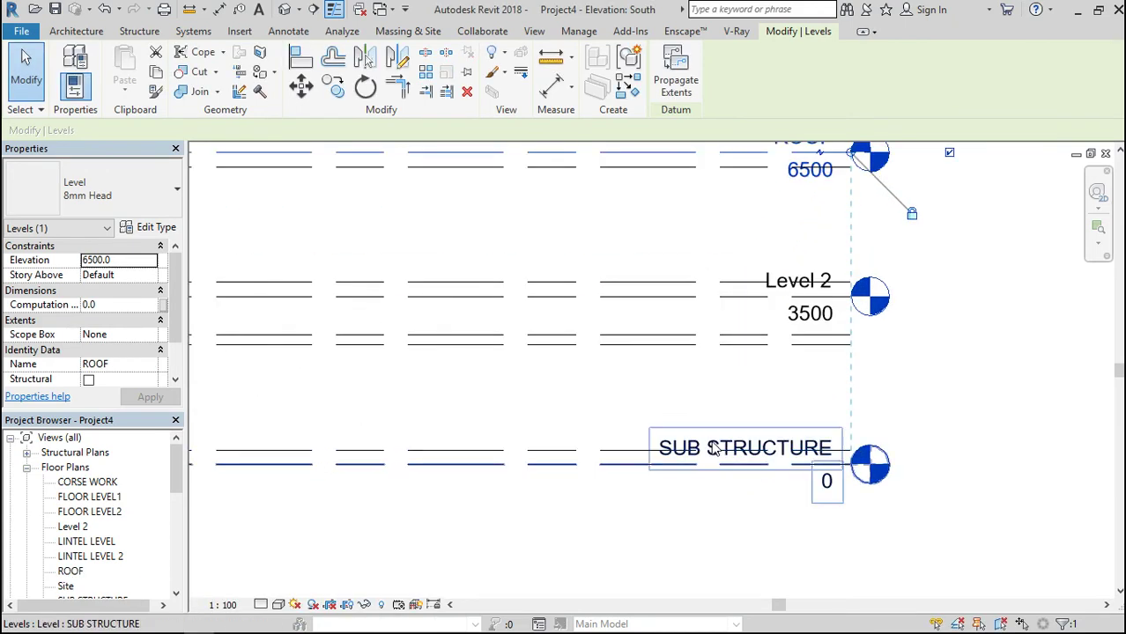
Rename the elevation-0 SUB STRUCTURE level to SUPER STRUCTURE along with its floor plan view.
left_click(714, 449)
left_click(714, 449)
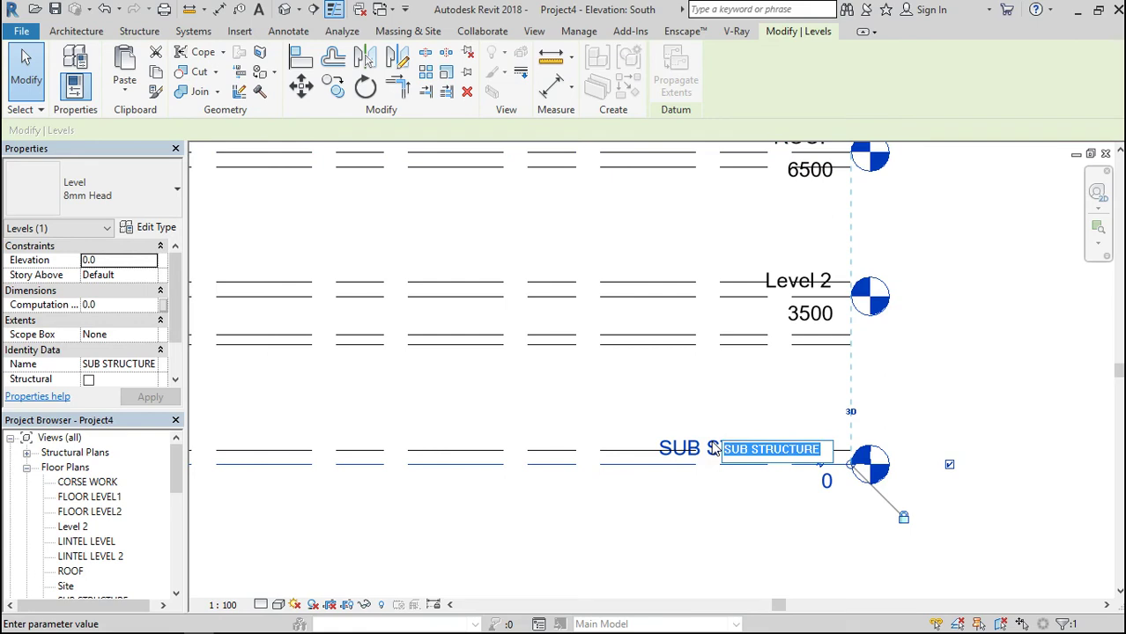
type("SUPER S")
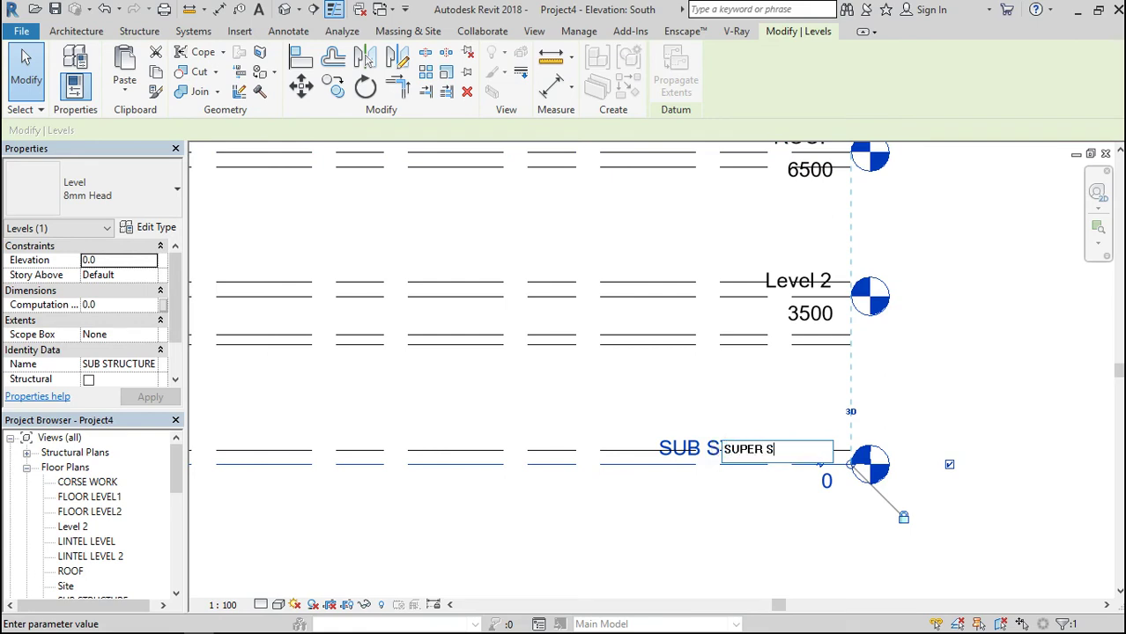
type("TRUCTURE")
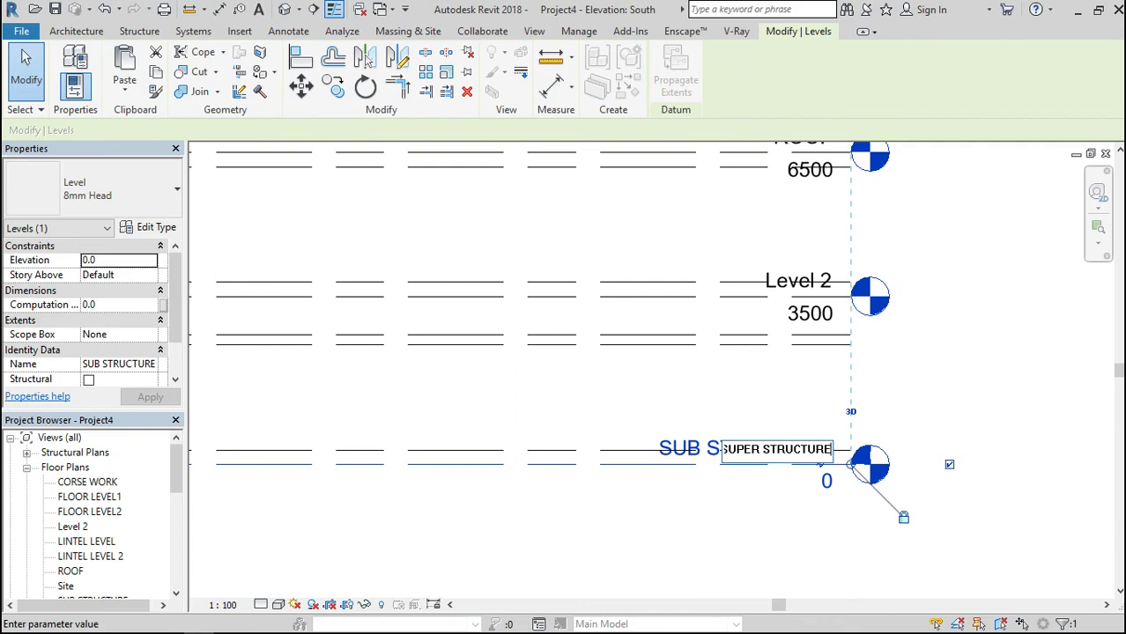
key("Return")
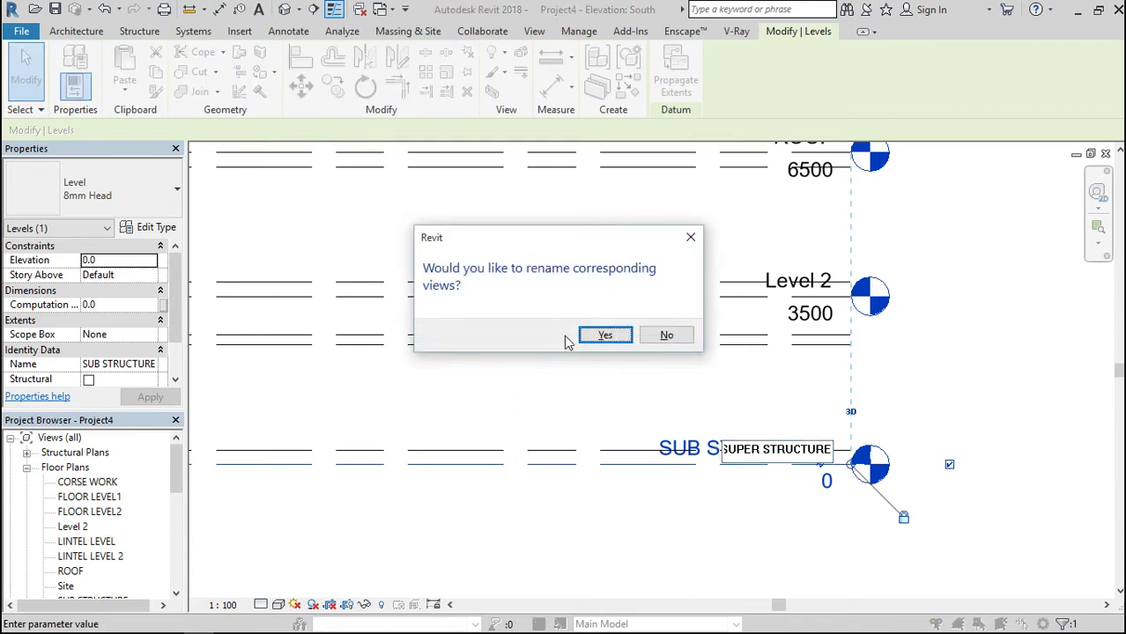
left_click(608, 336)
scroll(673, 424, "down", 4)
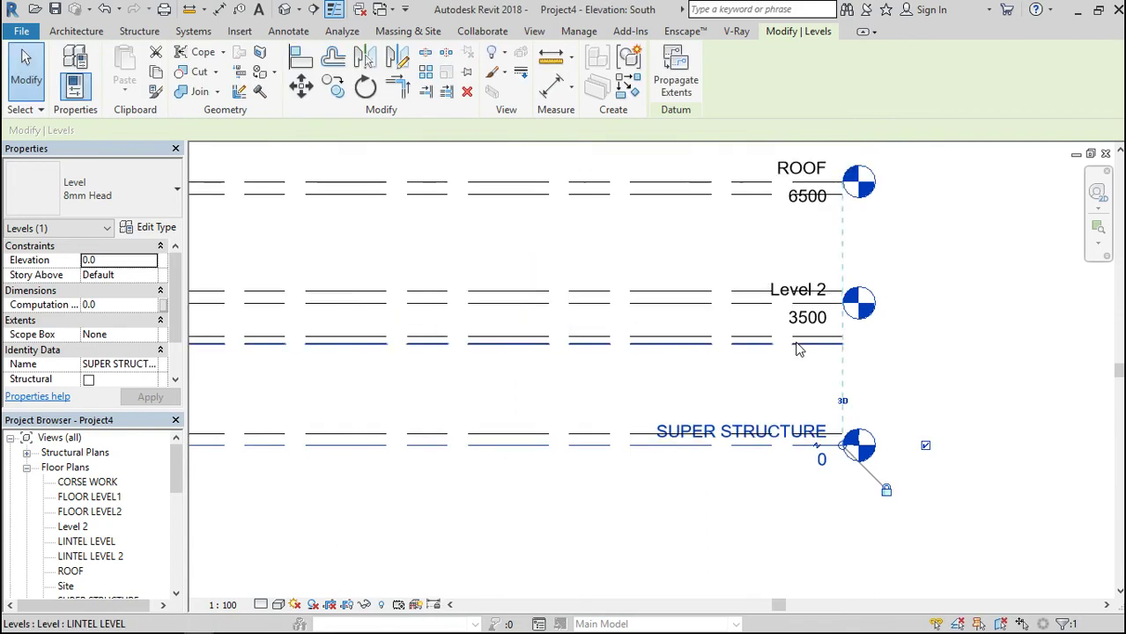
scroll(672, 425, "down", 3)
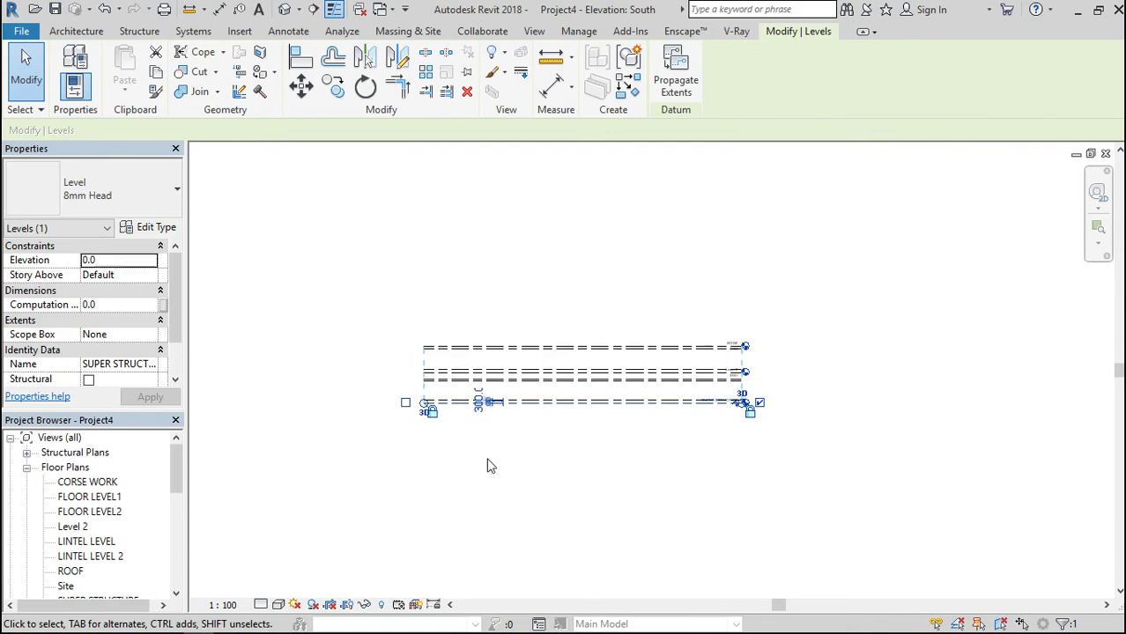
scroll(488, 462, "up", 2)
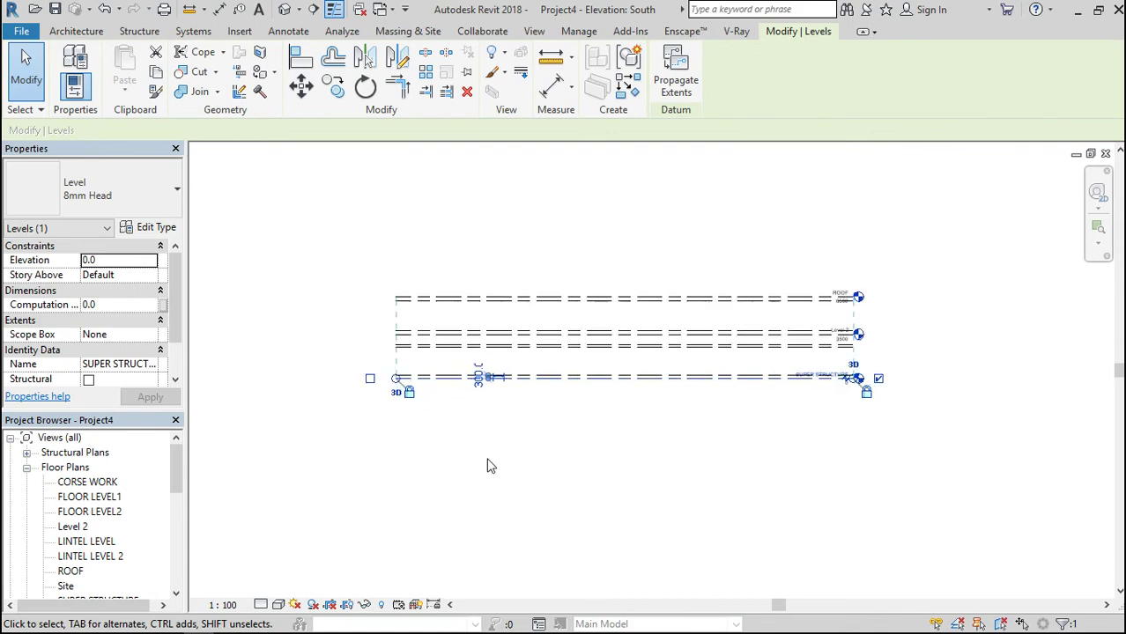
Draw a new level 1100 below SUPER STRUCTURE, at -1100.
left_click(76, 31)
left_click(956, 63)
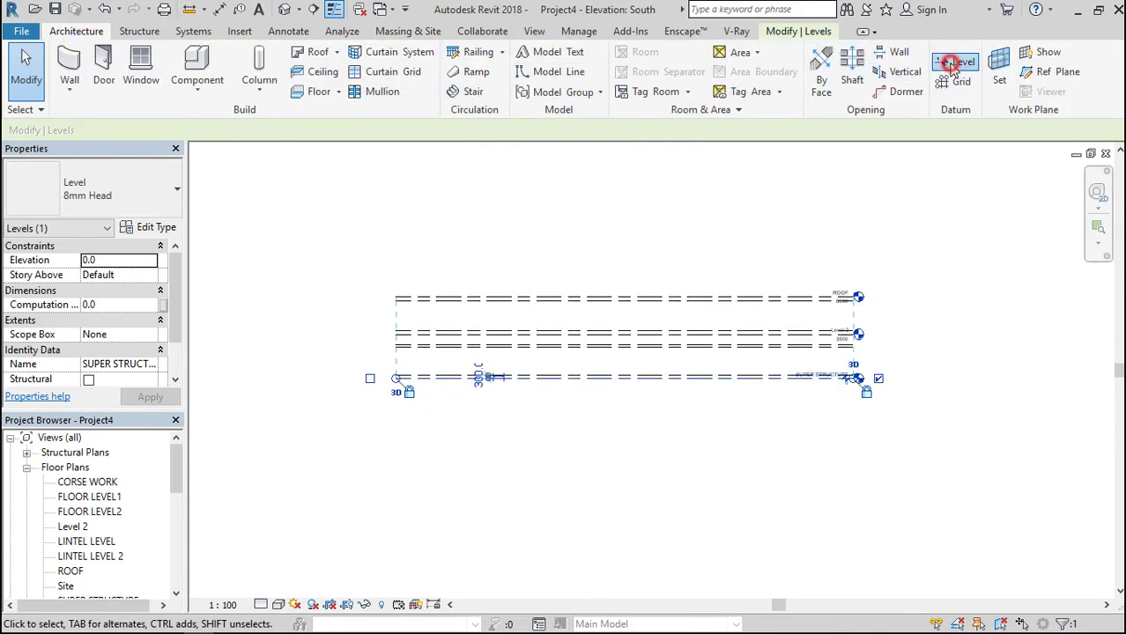
left_click(397, 404)
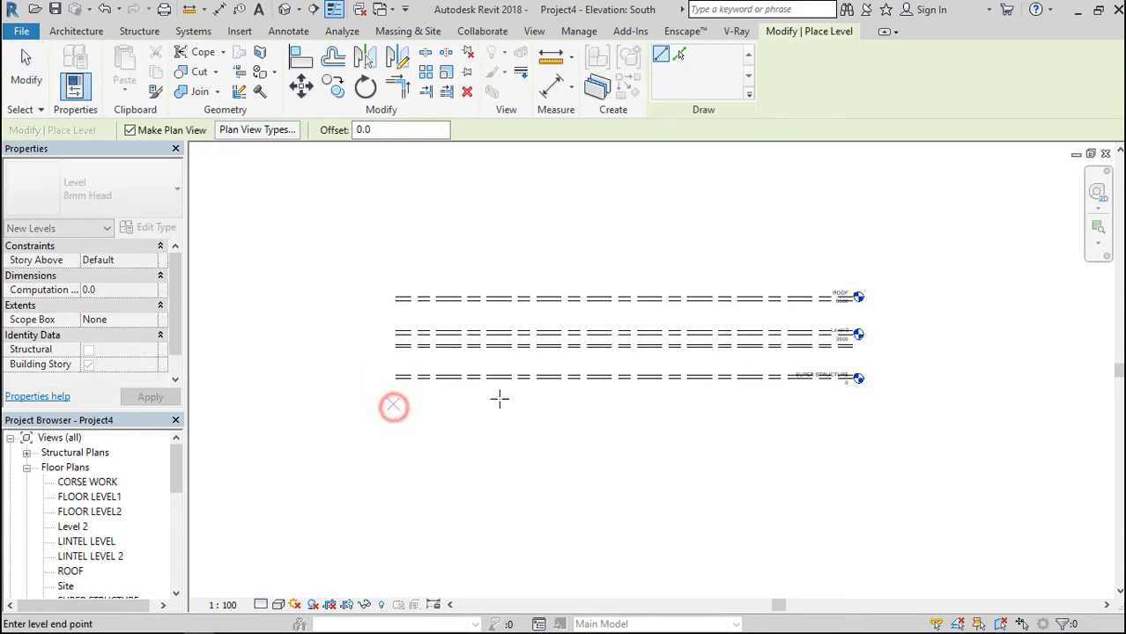
left_click(855, 438)
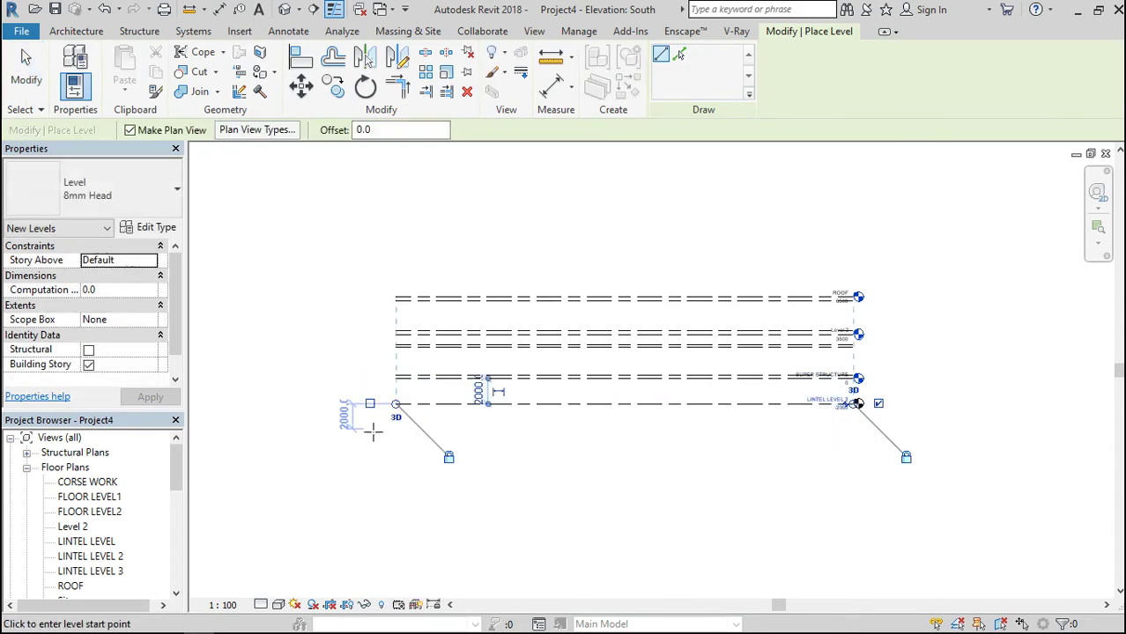
left_click(478, 393)
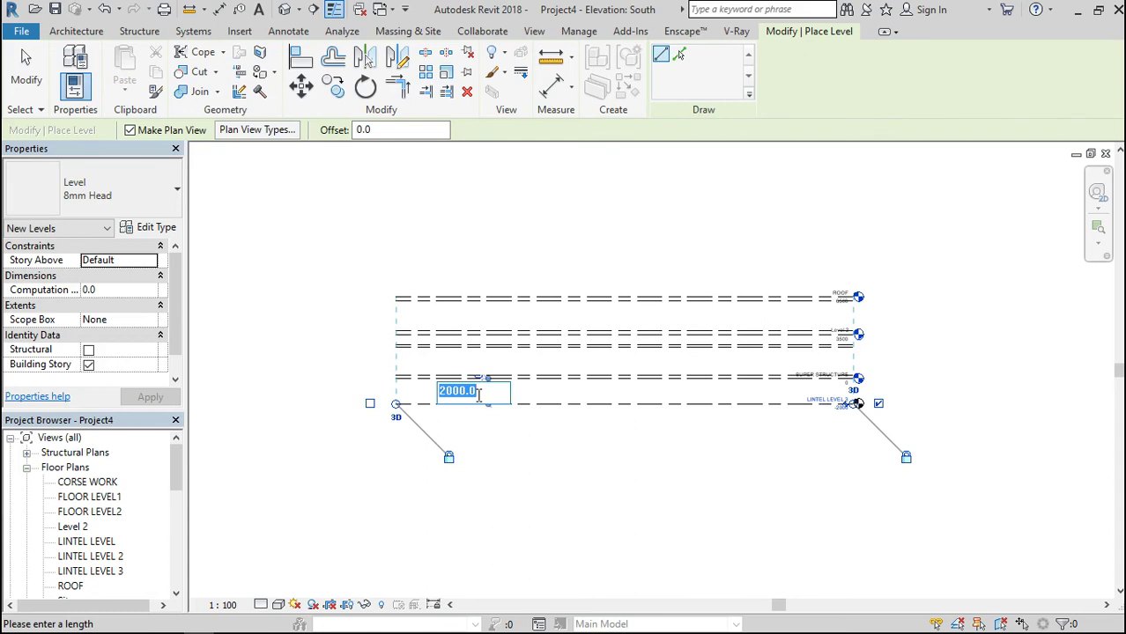
type("1100")
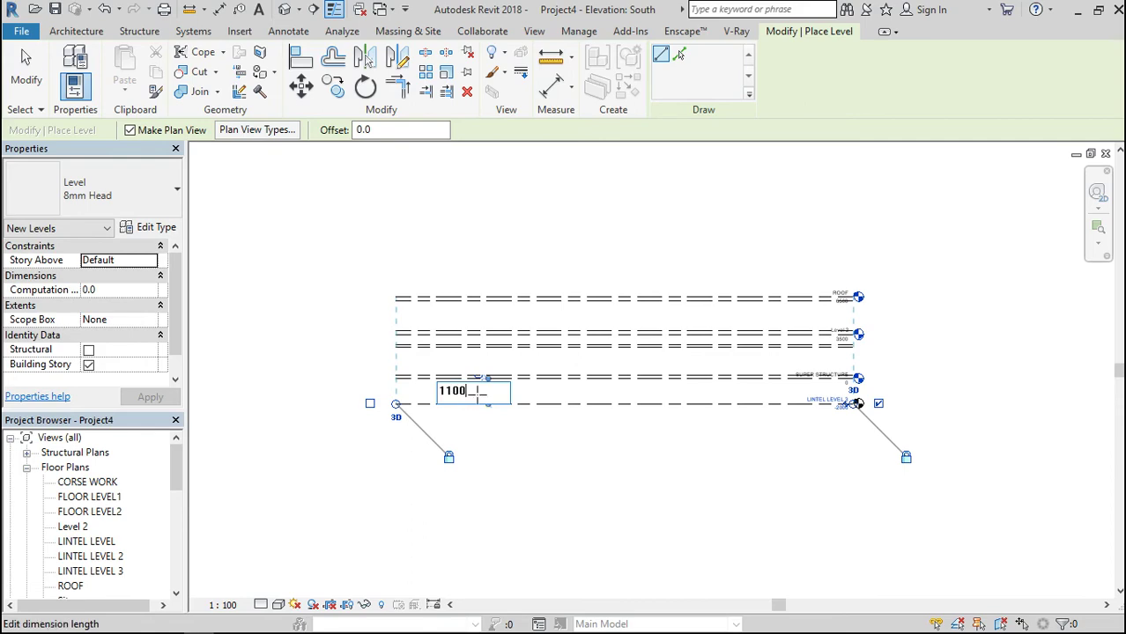
key("Return")
Name the new level SUB STRUCTURE and rename its corresponding views.
scroll(851, 391, "up", 5)
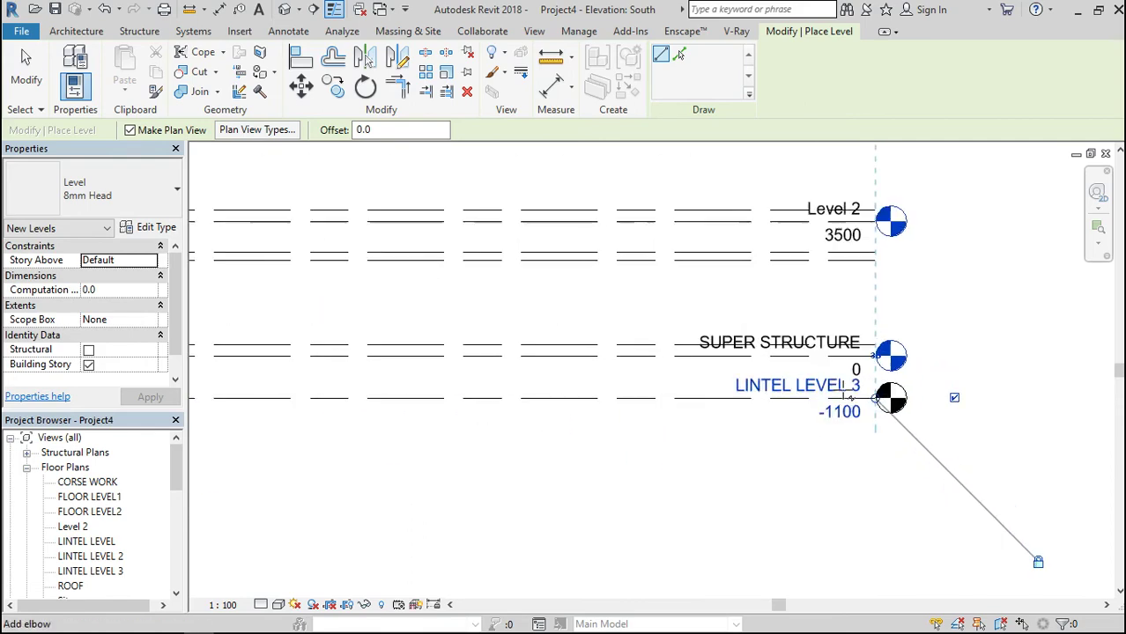
left_click(836, 387)
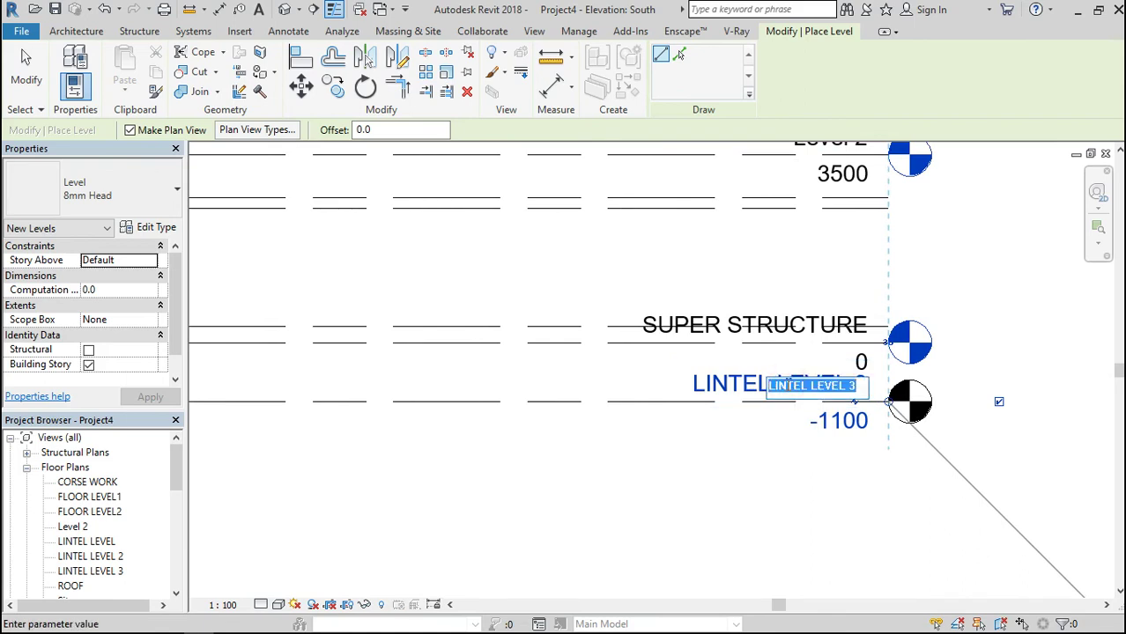
type("suB ")
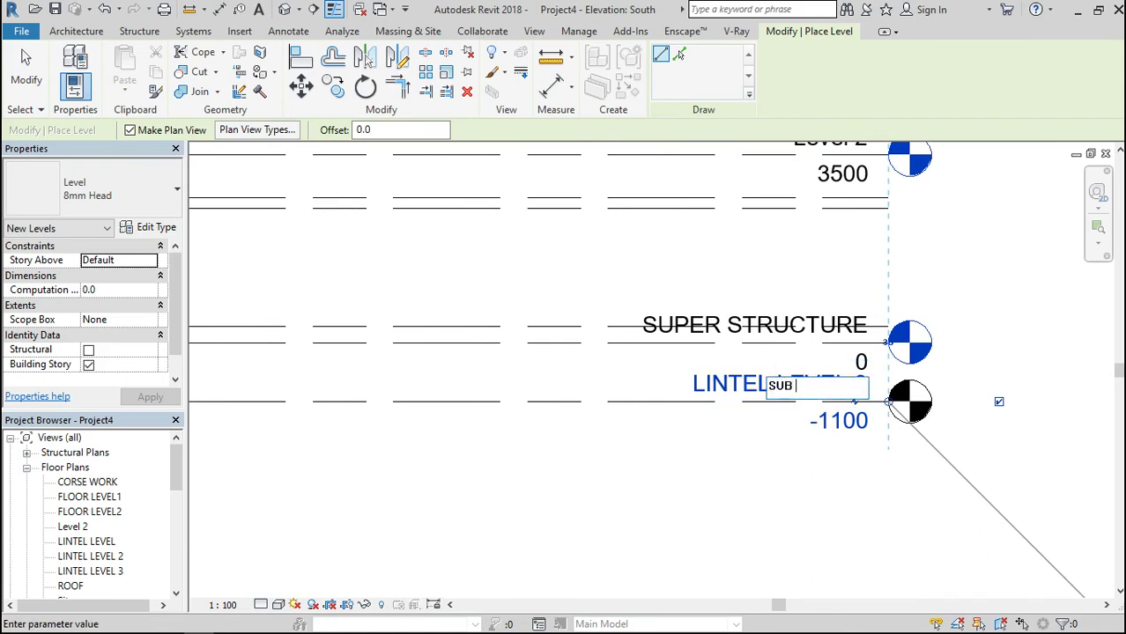
type("STRUCTURE")
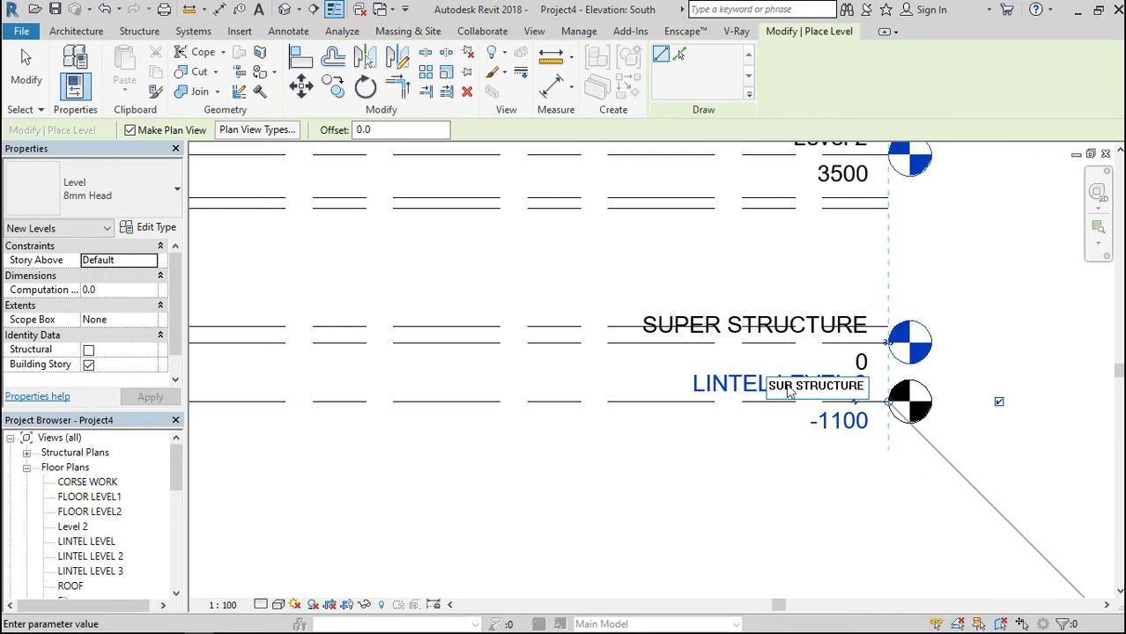
key("Return")
left_click(605, 336)
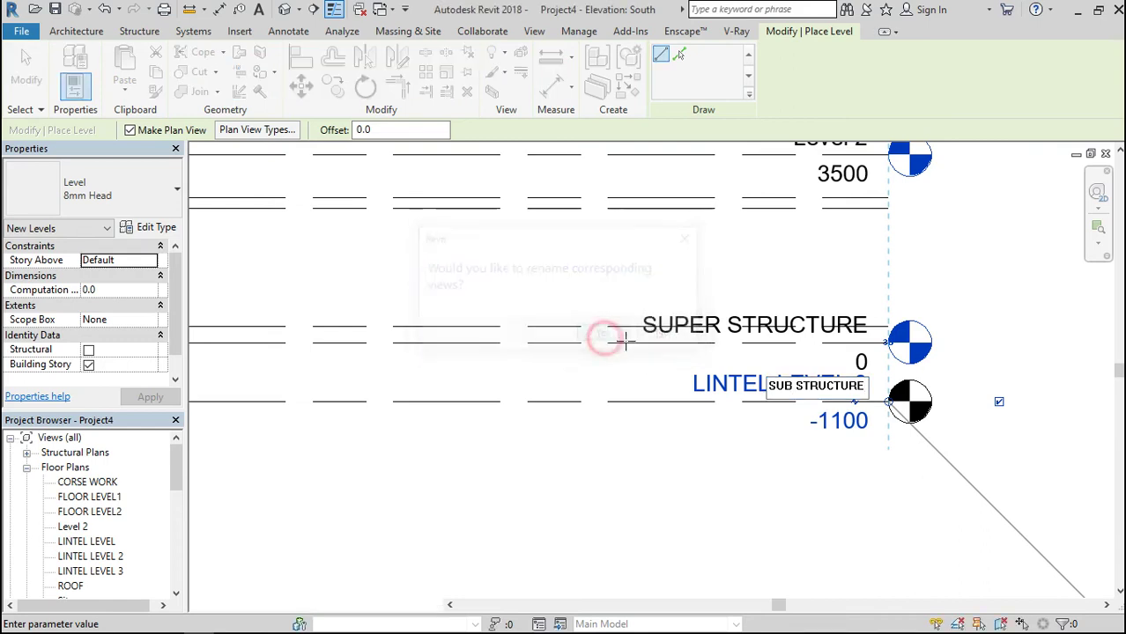
Exit the Level tool once SUB STRUCTURE at -1100 is placed.
scroll(896, 513, "down", 1)
scroll(896, 514, "down", 1)
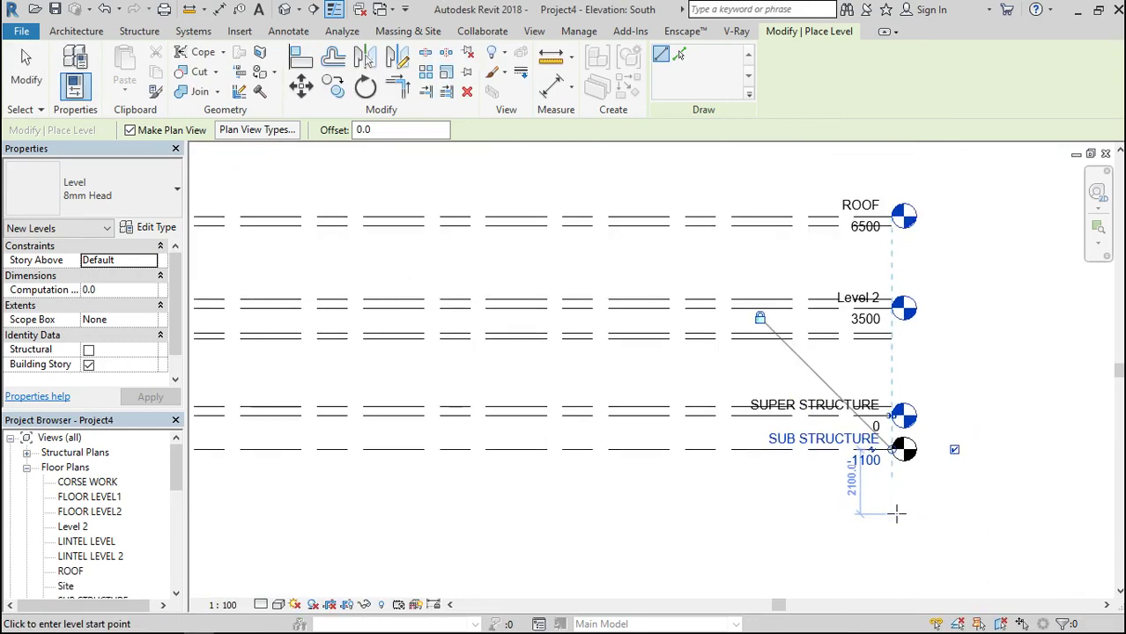
scroll(705, 410, "down", 1)
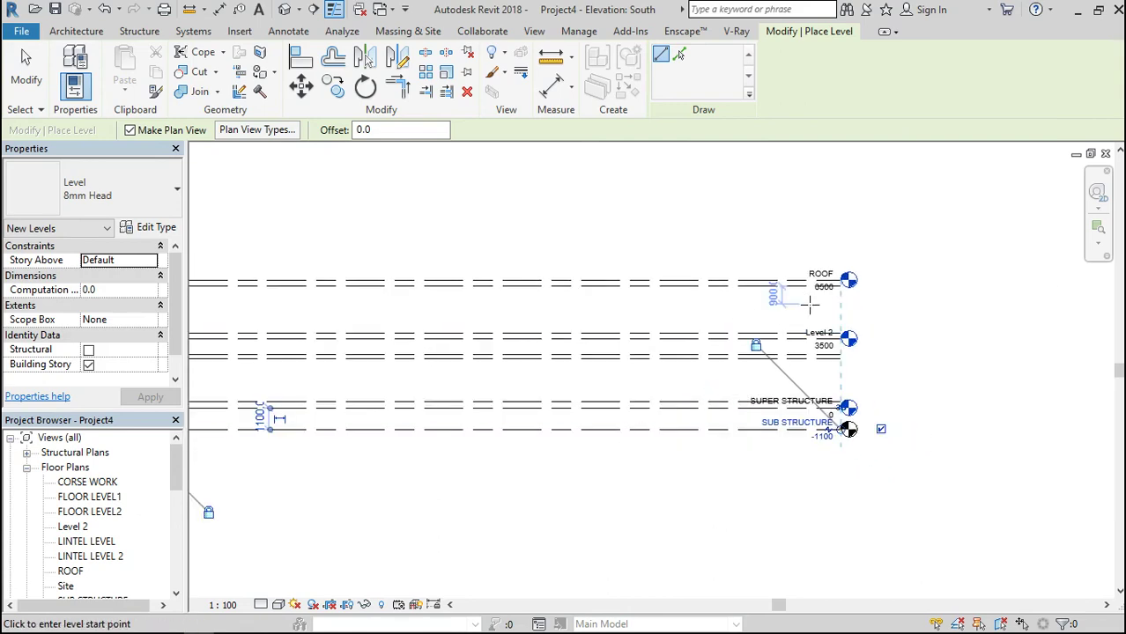
scroll(793, 414, "down", 2)
scroll(907, 437, "up", 2)
scroll(908, 435, "up", 2)
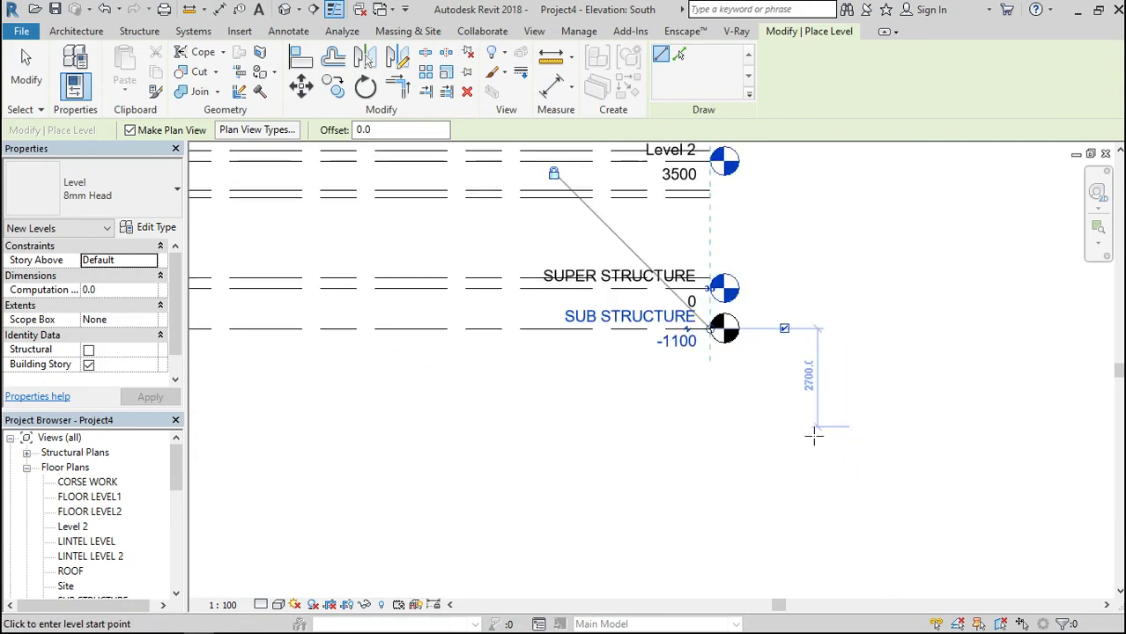
scroll(812, 407, "down", 2)
key("Escape")
key("Escape")
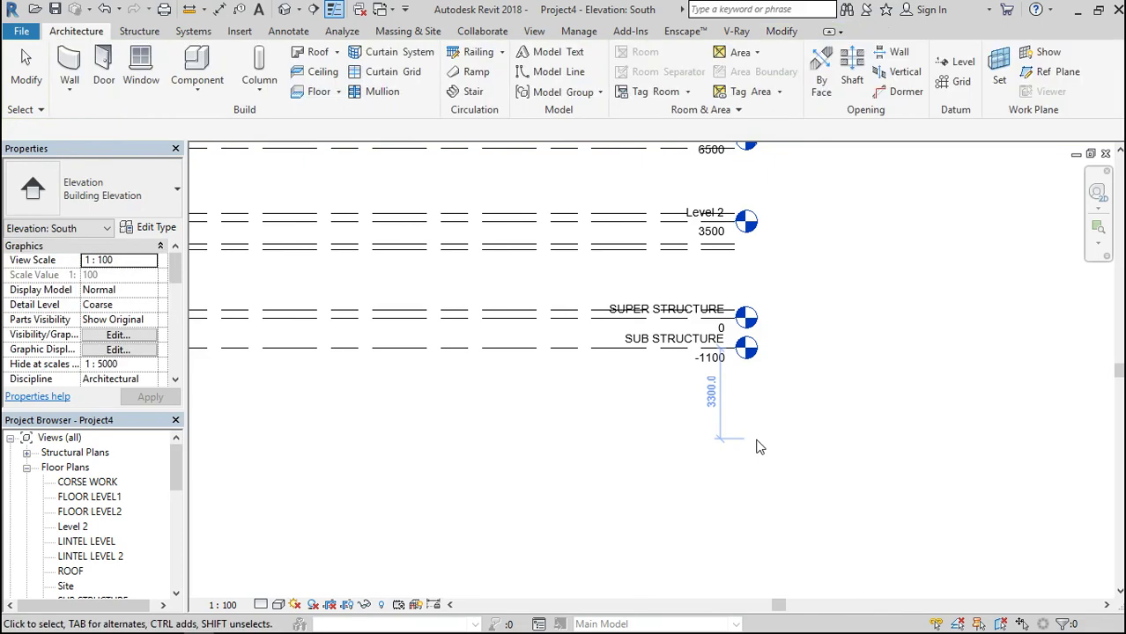
Zoom the South elevation to review ROOF, Level 2, SUPER STRUCTURE and SUB STRUCTURE.
scroll(775, 404, "down", 2)
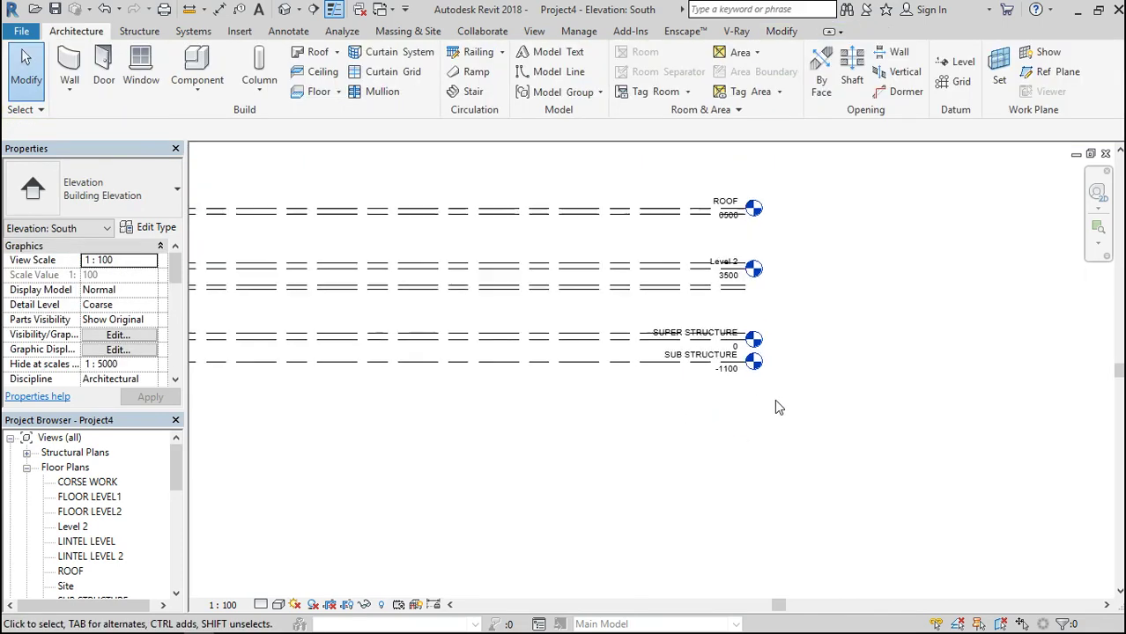
scroll(744, 267, "up", 3)
scroll(877, 279, "down", 3)
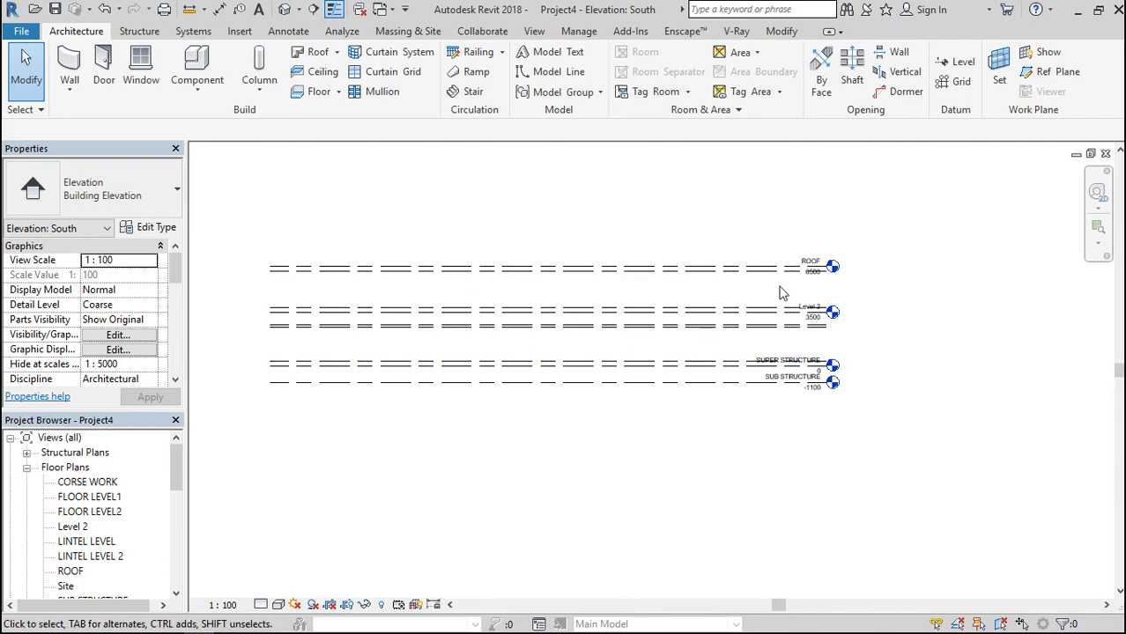
scroll(799, 282, "up", 4)
scroll(818, 281, "down", 5)
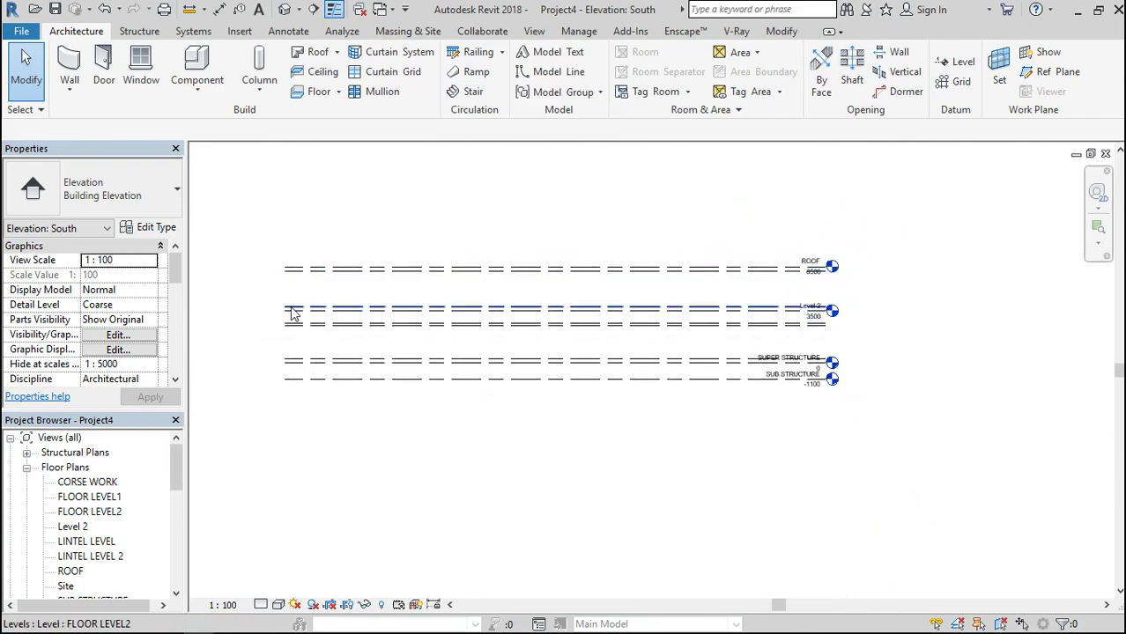
scroll(256, 291, "up", 2)
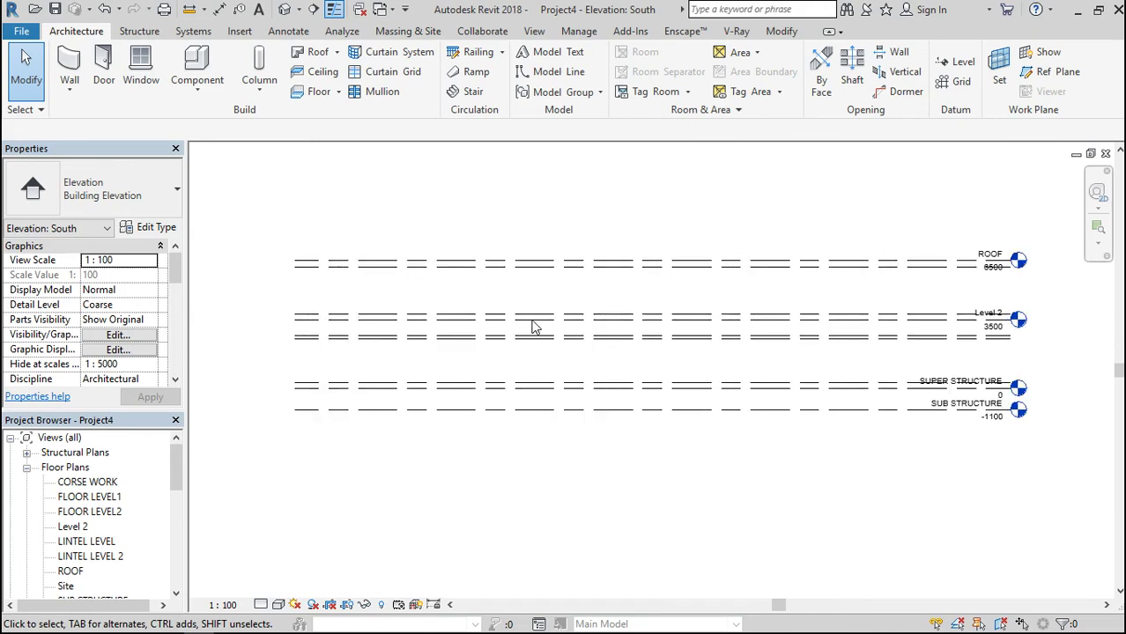